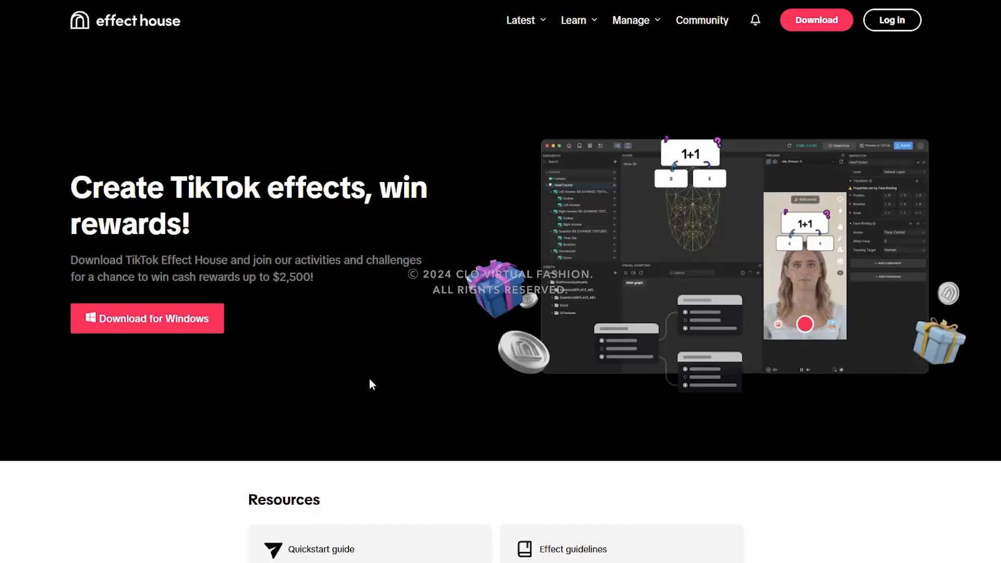
Step: Open the page for downloading older Effect House versions and highlight the v4.11.2 entry
scroll(501, 479, "down", 1)
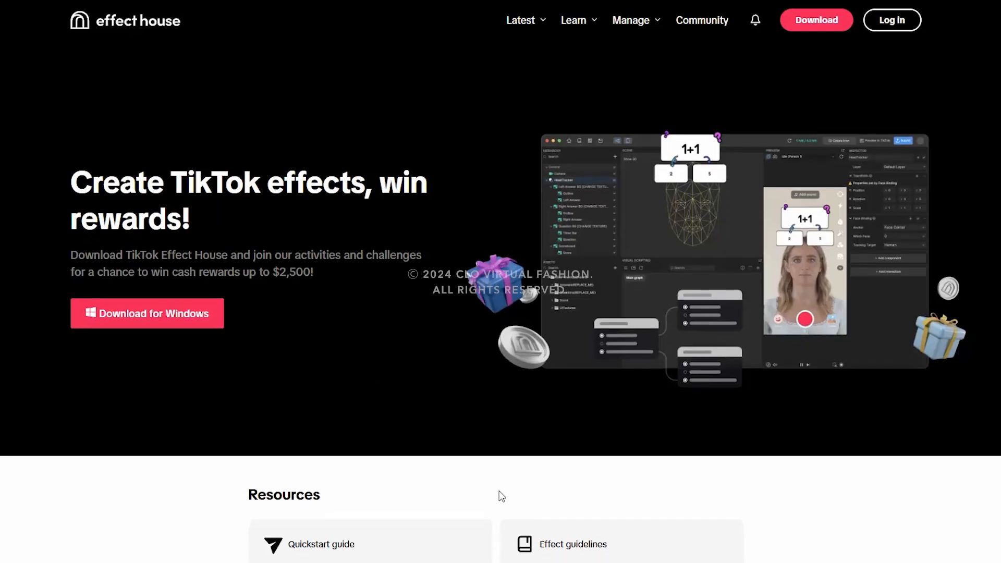
scroll(502, 498, "down", 3)
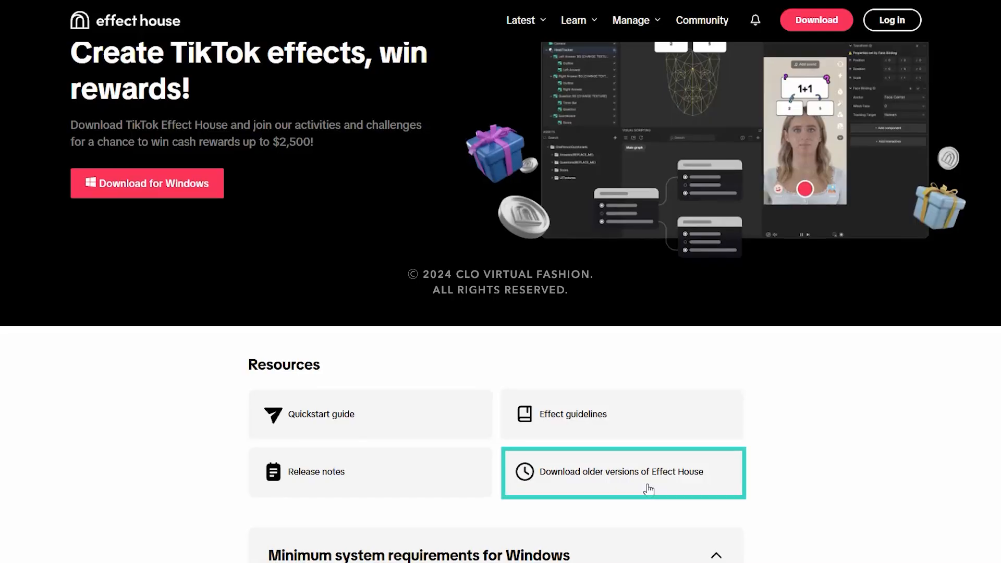
left_click(649, 489)
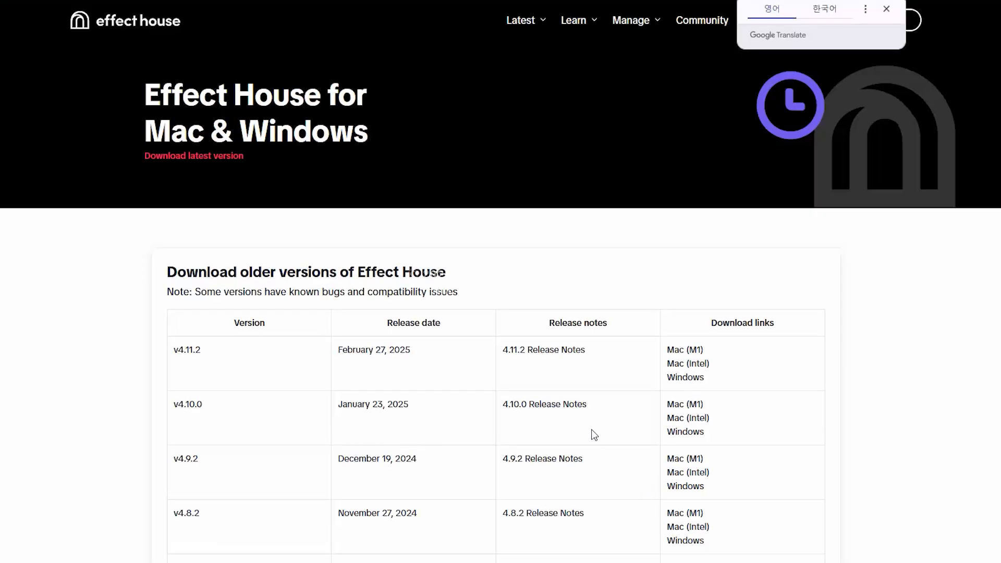
left_click_drag(177, 355, 225, 357)
left_click(227, 357)
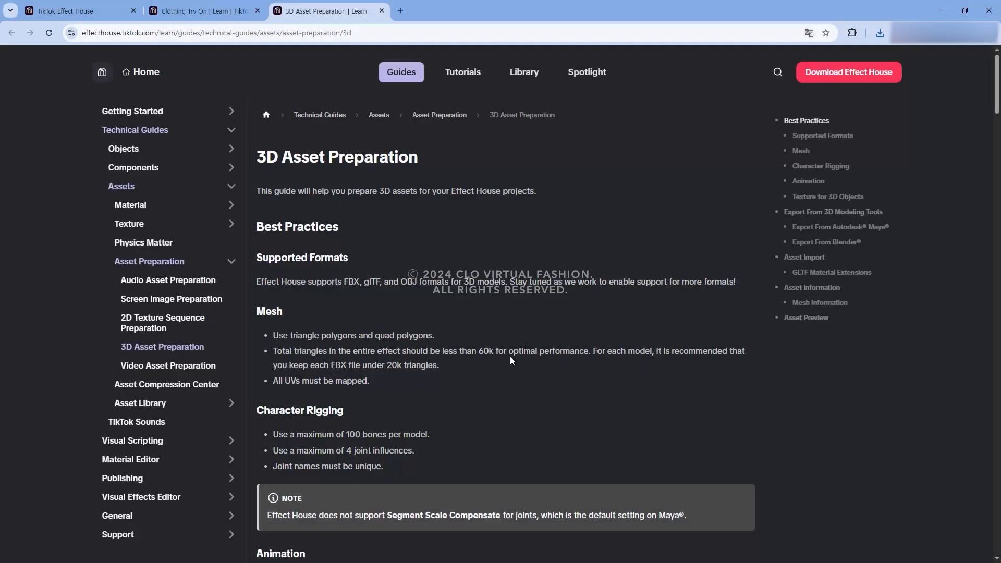
Step: Download BodyRigTemplate.fbx.zip from the Body Avatar Drive guide's character rigging section
scroll(509, 358, "down", 2)
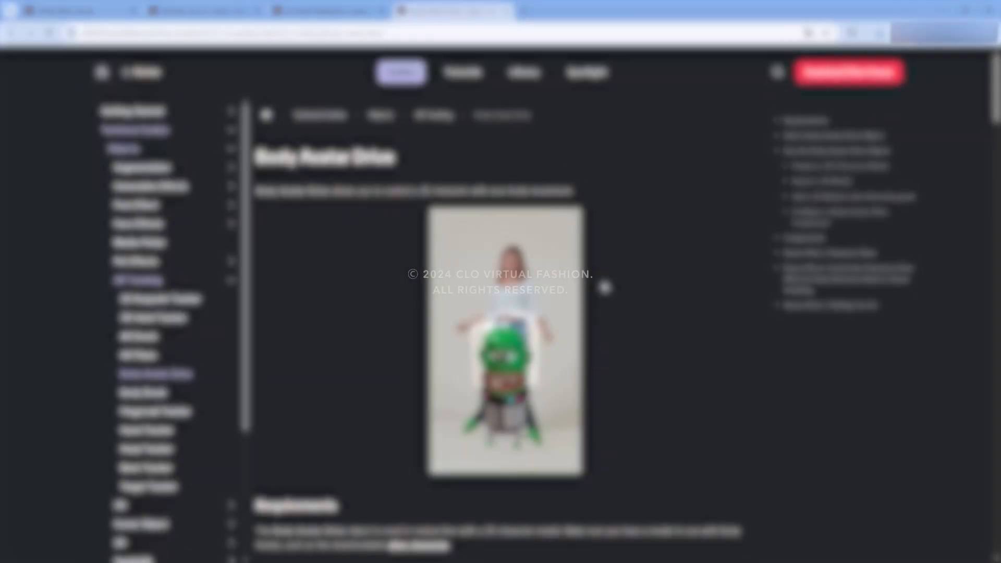
scroll(603, 284, "down", 5)
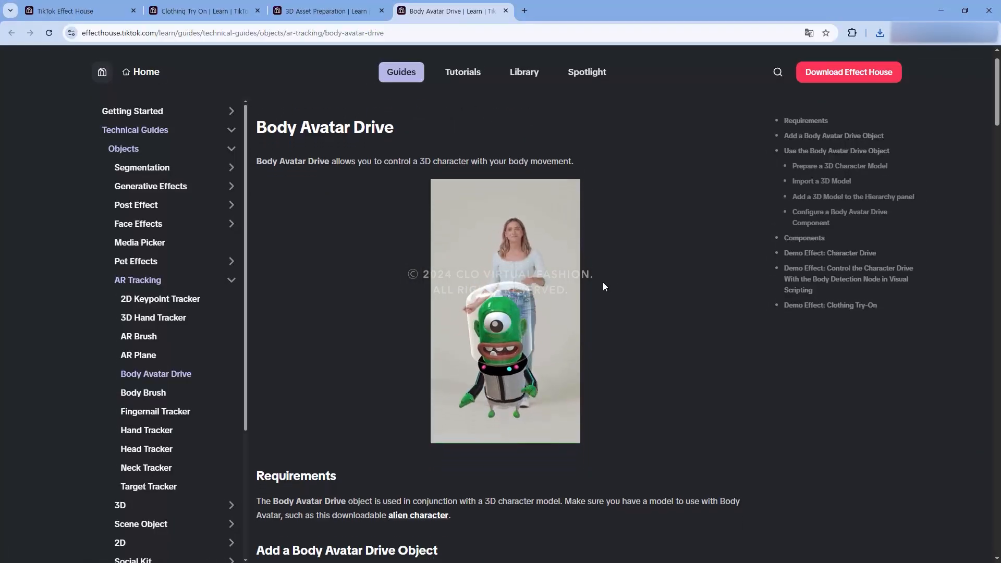
scroll(603, 286, "down", 5)
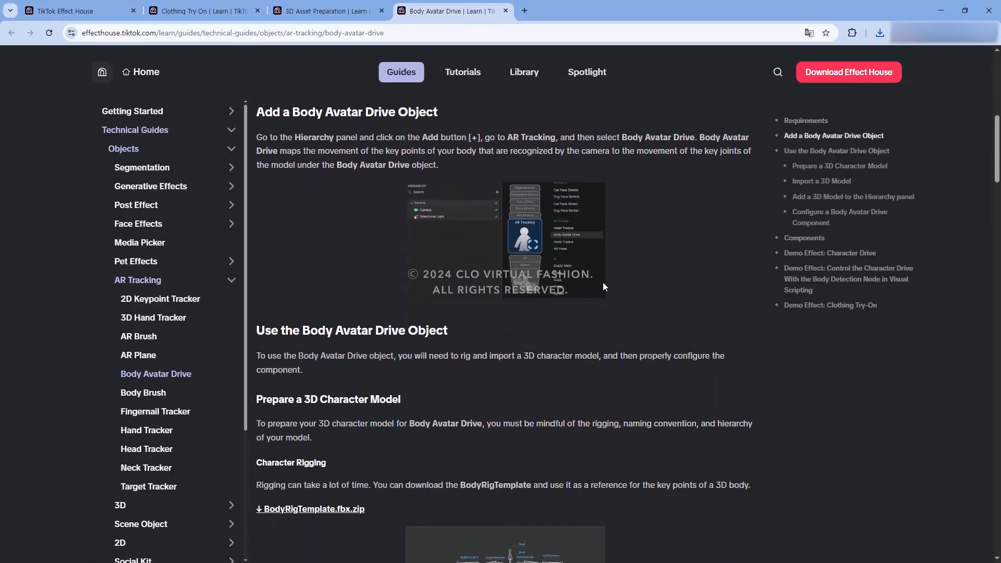
scroll(602, 282, "down", 4)
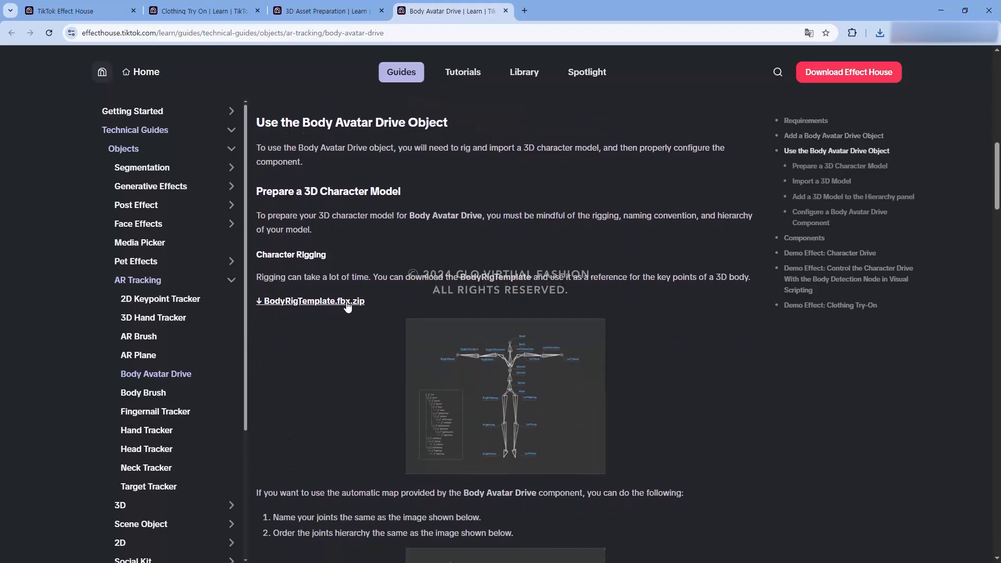
left_click(343, 303)
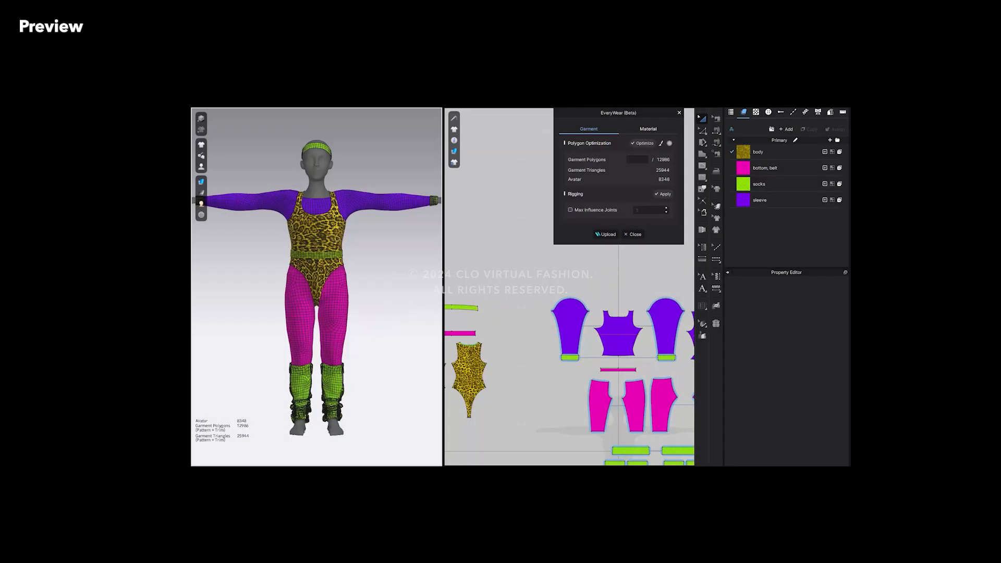
Step: Open the polygon optimization mask brush and set its size to 50
left_click(660, 142)
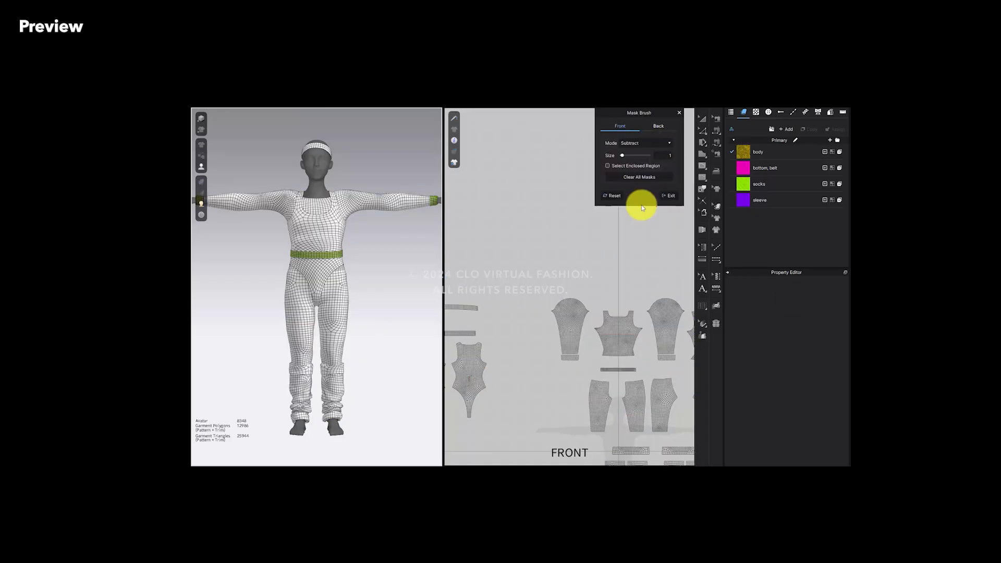
scroll(619, 260, "up", 3)
mouse_move(555, 312)
left_mouse_down()
mouse_move(619, 366)
mouse_move(657, 362)
left_mouse_up()
mouse_move(336, 300)
left_mouse_down()
mouse_move(329, 286)
mouse_move(326, 300)
left_mouse_up()
left_click(646, 144)
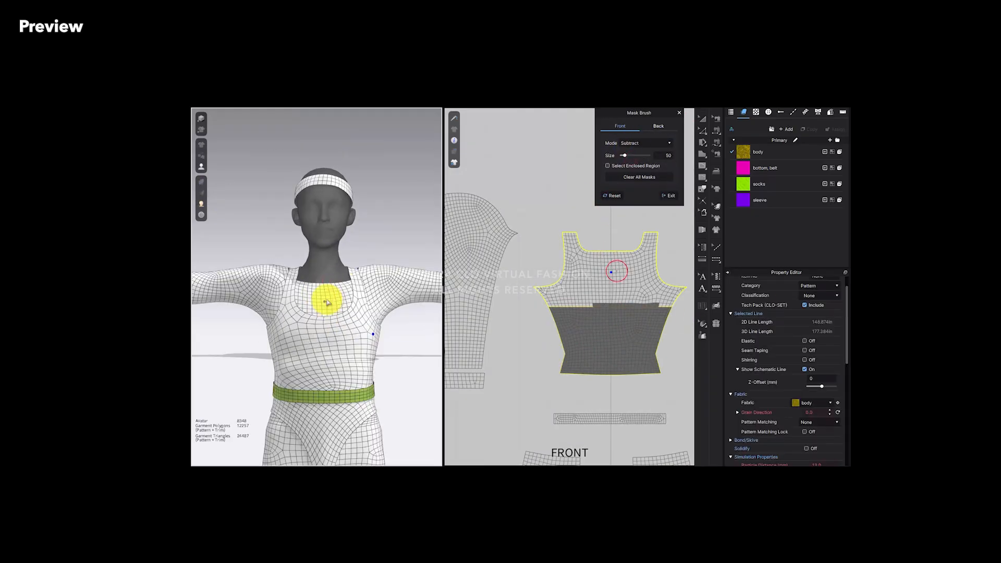
left_click(638, 143)
left_click(628, 158)
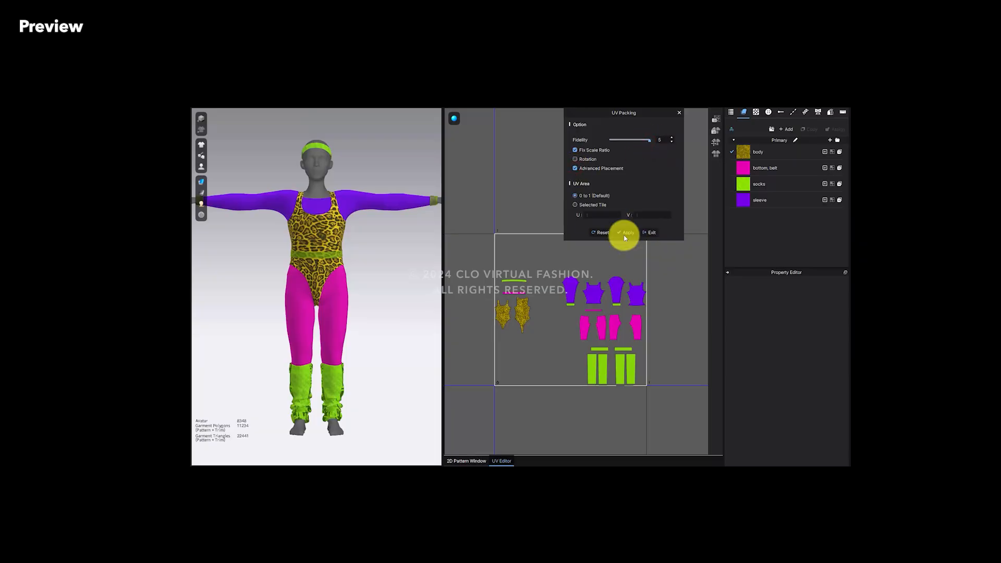
Step: Apply UV packing to the garment patterns and exit the UV Packing tool
left_click(626, 233)
left_click(652, 232)
left_click(396, 284)
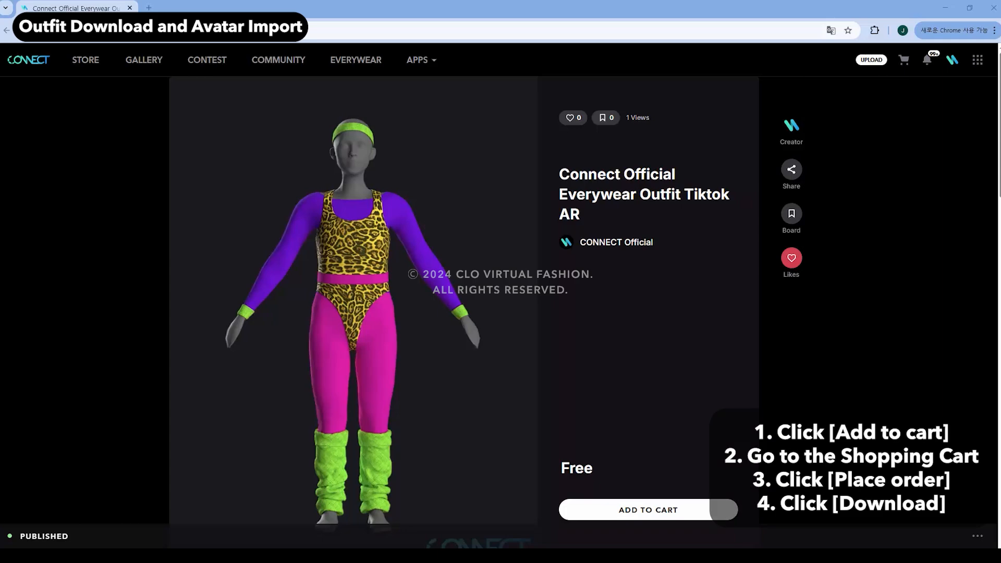
Step: Add the free Connect Official Everywear Outfit Tiktok AR to the cart, place the order, and download it
left_click(641, 509)
left_click(532, 395)
left_click(902, 60)
left_click(618, 217)
left_click(670, 244)
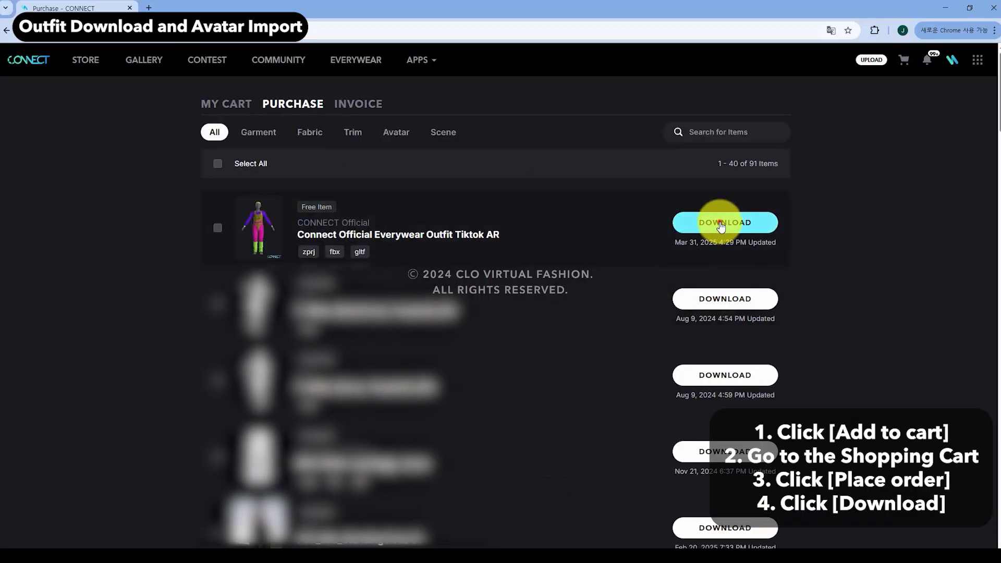
left_click(724, 222)
left_click(502, 358)
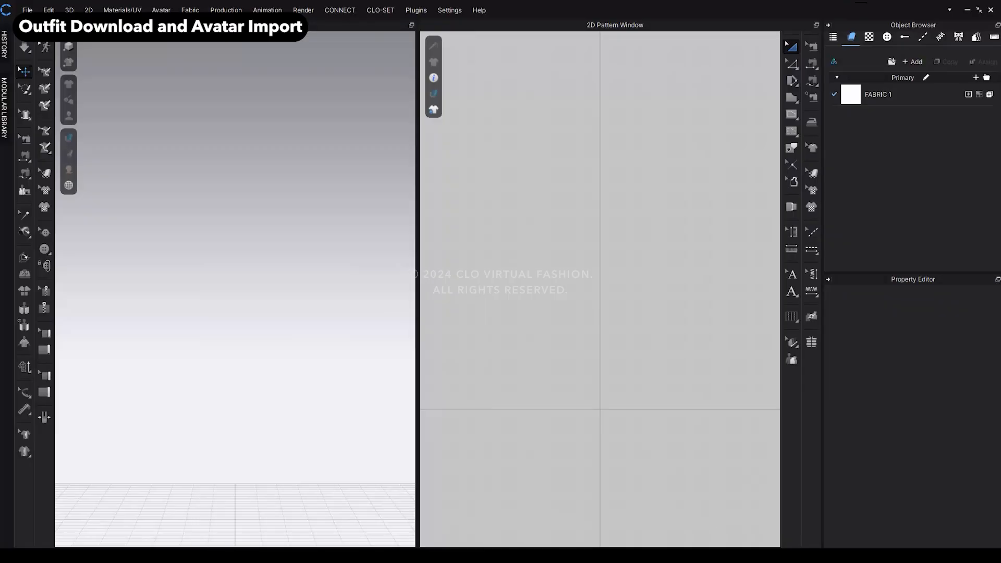
Step: Import the downloaded outfit project, then load BodyRigTemplate.fbx as an avatar with default import options
left_click_drag(542, 292, 542, 294)
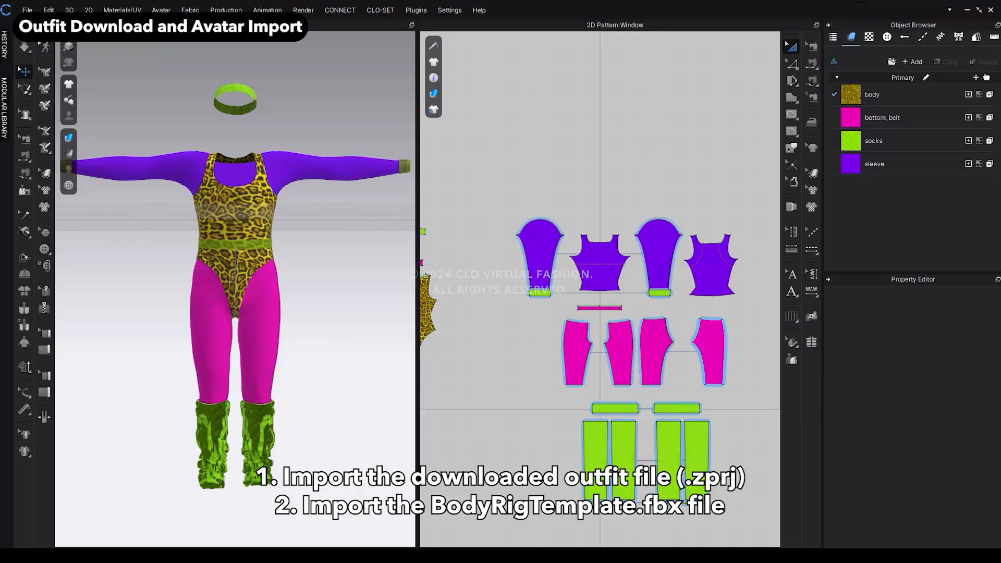
left_click_drag(998, 281, 511, 201)
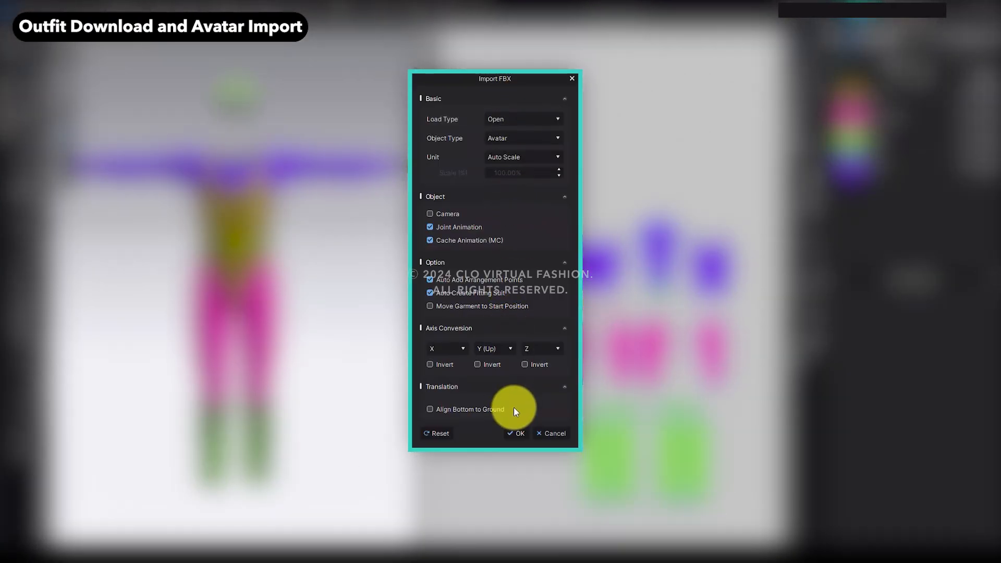
left_click(516, 435)
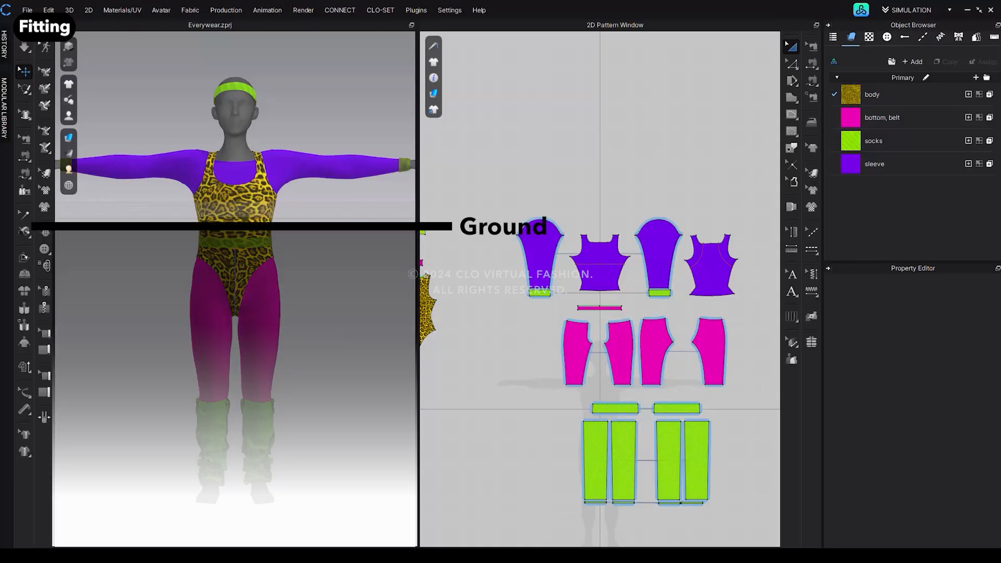
Step: Turn off ground collision in the 3D window's simulation properties
right_click_drag(256, 313, 288, 324)
scroll(345, 327, "down", 2)
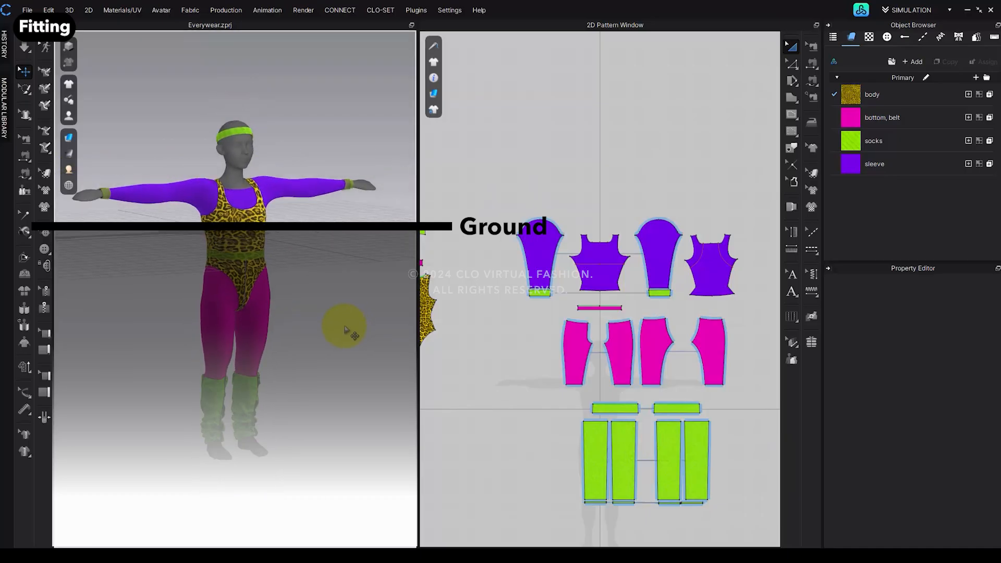
middle_click_drag(345, 327, 328, 334)
right_click(329, 338)
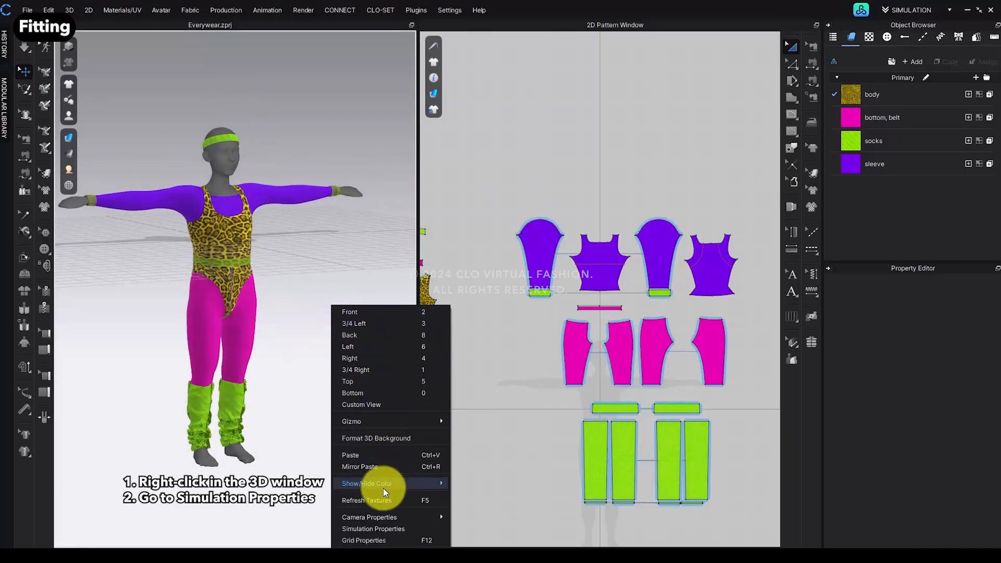
left_click(382, 530)
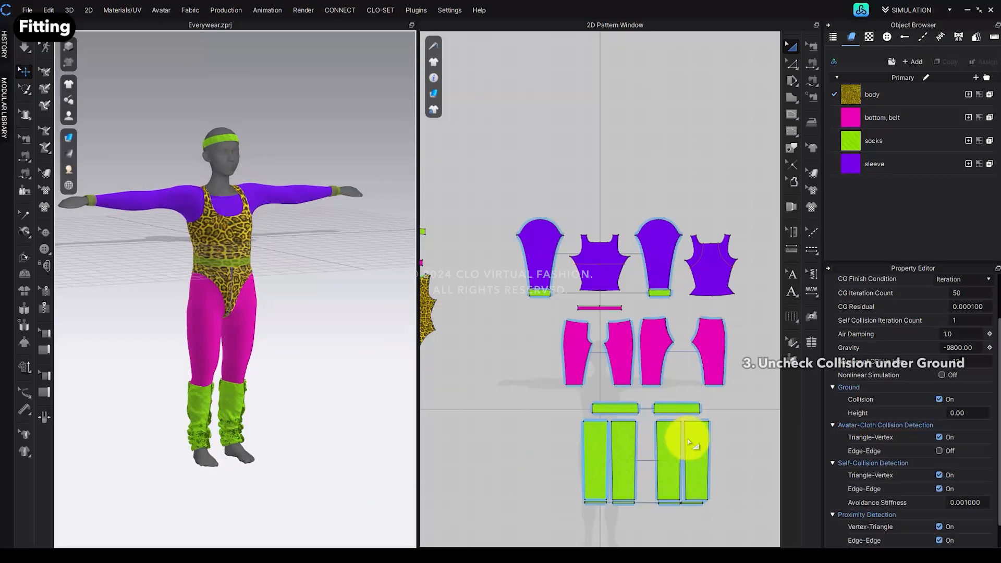
left_click(939, 398)
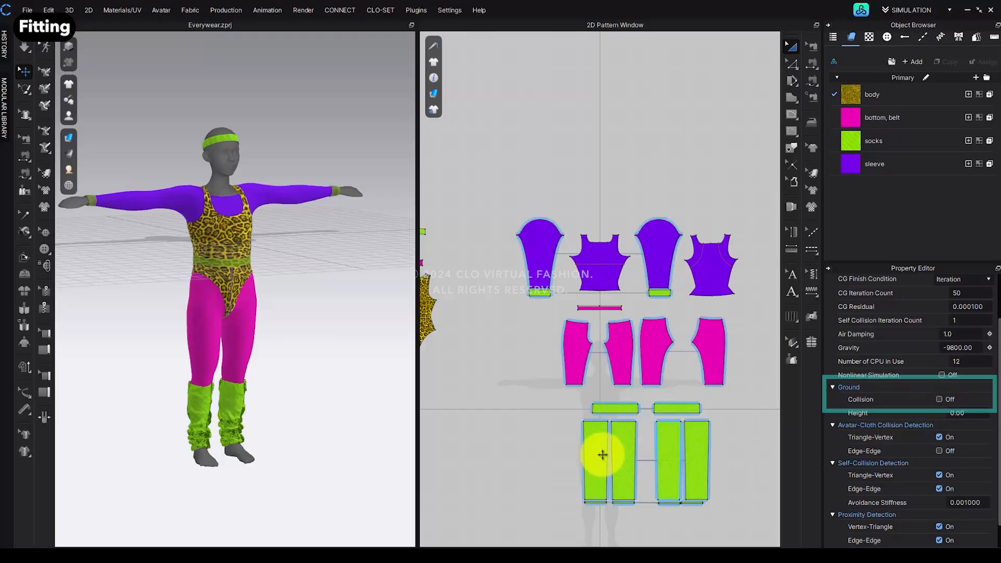
Step: Hide the ground grid in the 3D window's environment display
left_click(68, 185)
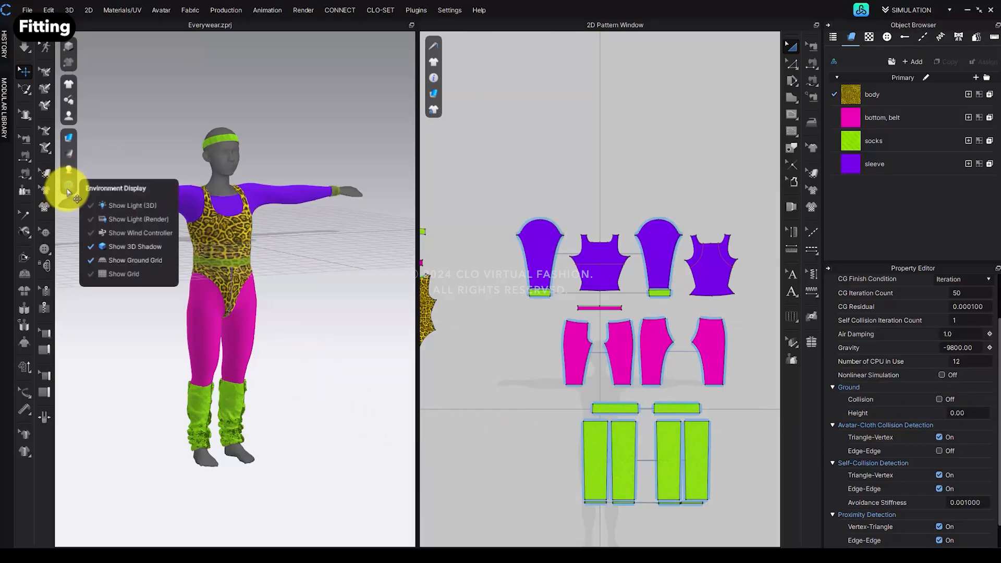
left_click(152, 263)
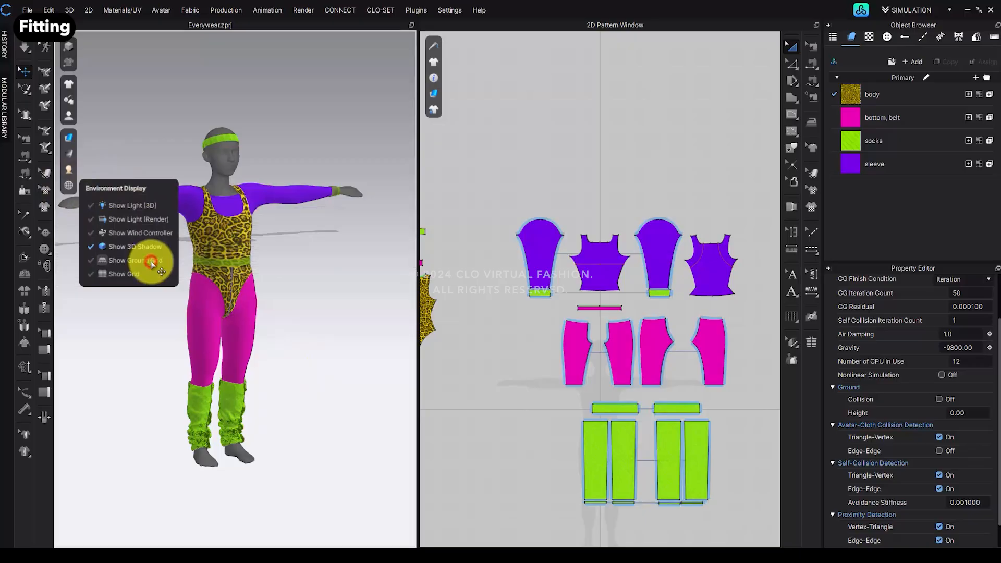
Step: Run and stop the simulation to fit the outfit onto the avatar in front view
key("2")
scroll(307, 317, "down", 3)
left_click(320, 315)
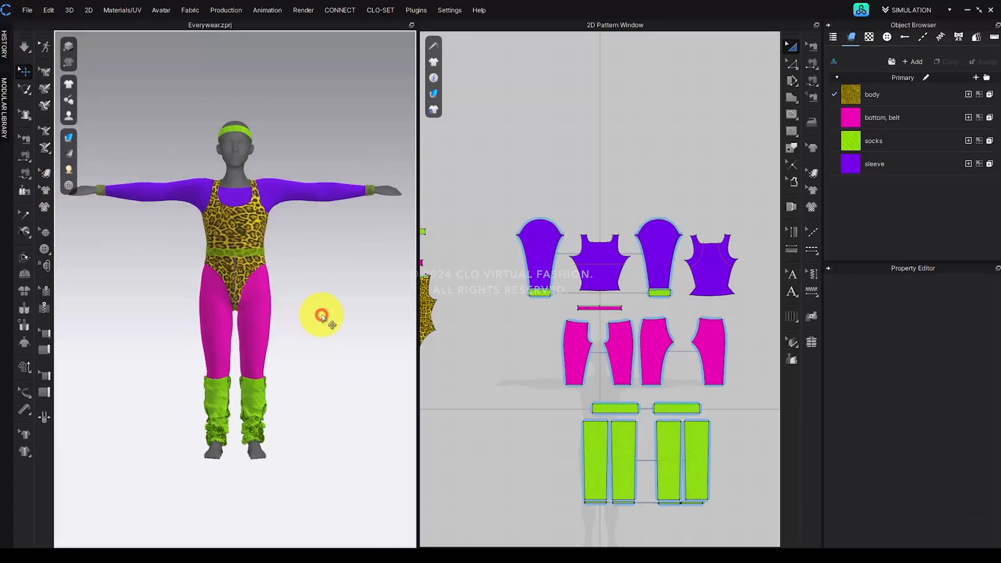
left_click(25, 49)
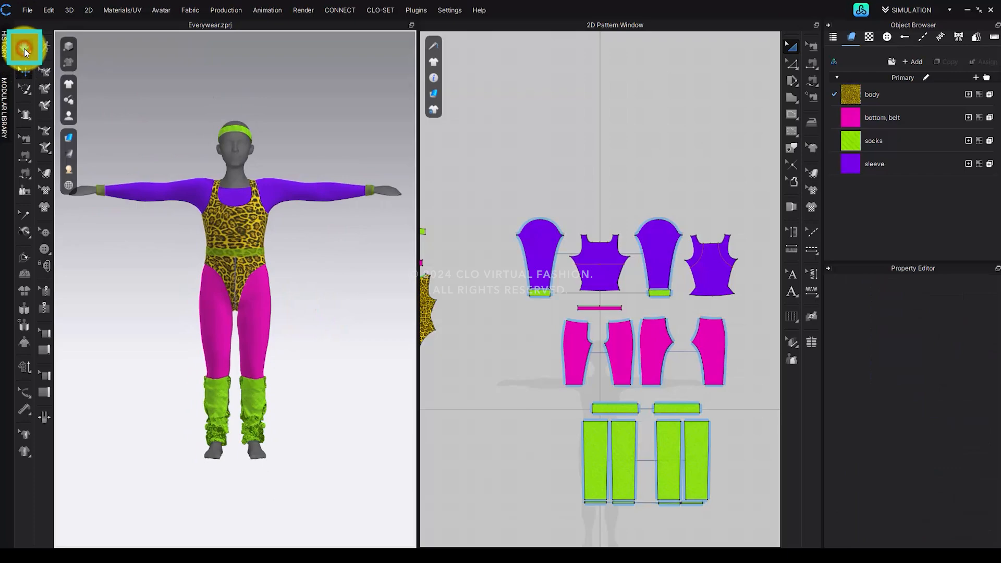
left_click(24, 50)
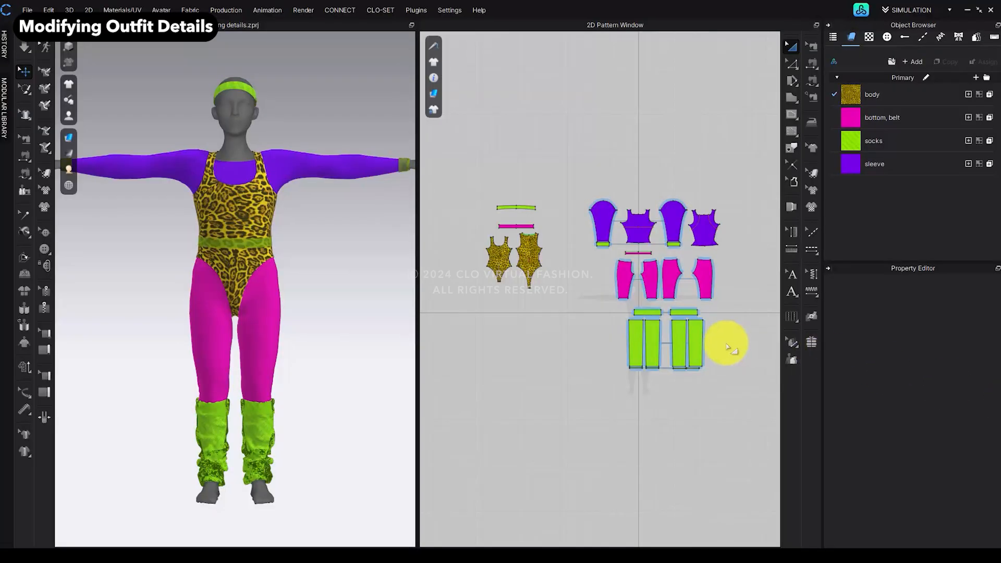
Step: Select all patterns and set their mesh type to Quad (Optimized)
left_click(563, 321)
key("ctrl+a")
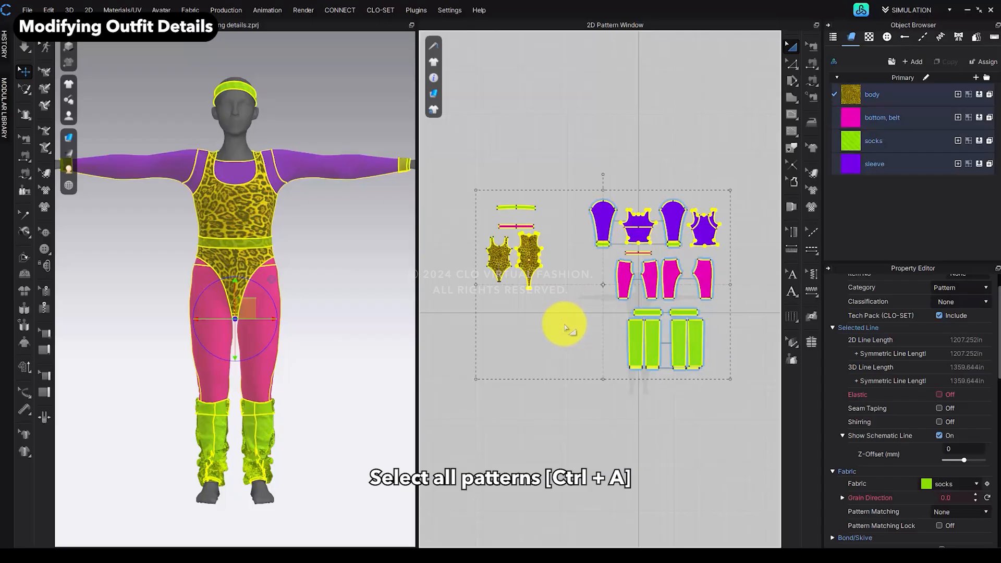
scroll(868, 444, "down", 5)
scroll(871, 443, "down", 10)
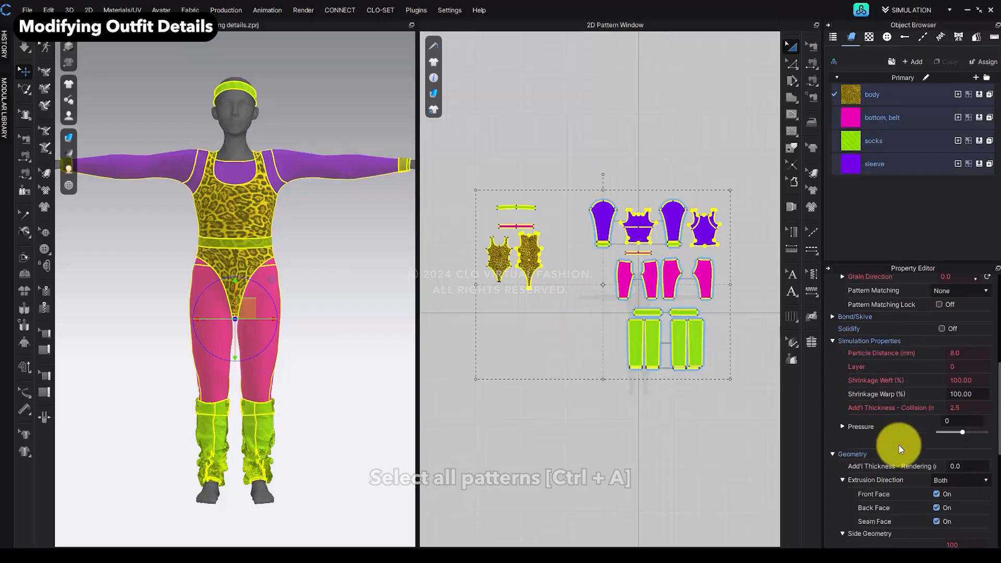
scroll(898, 444, "down", 2)
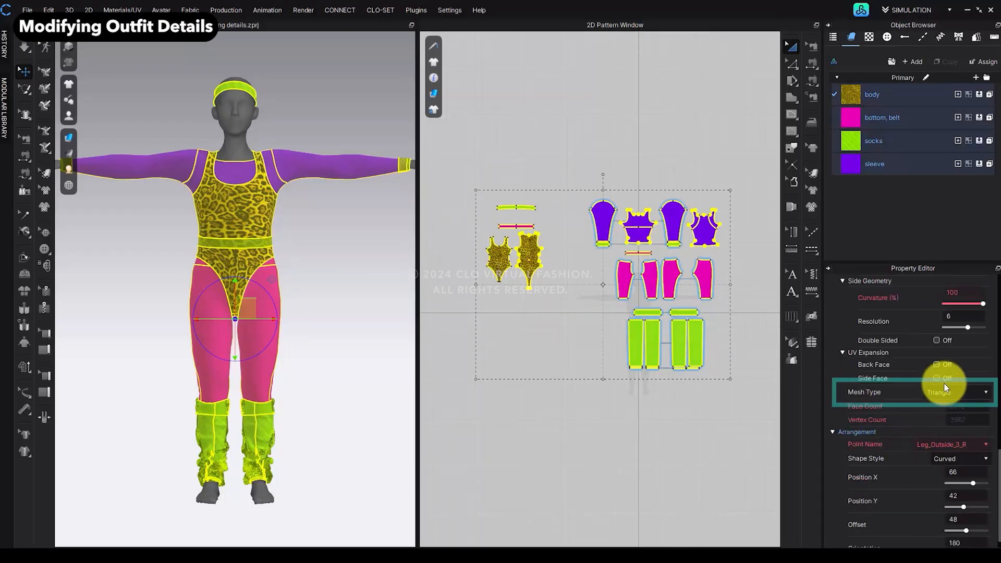
left_click(942, 393)
left_click(943, 411)
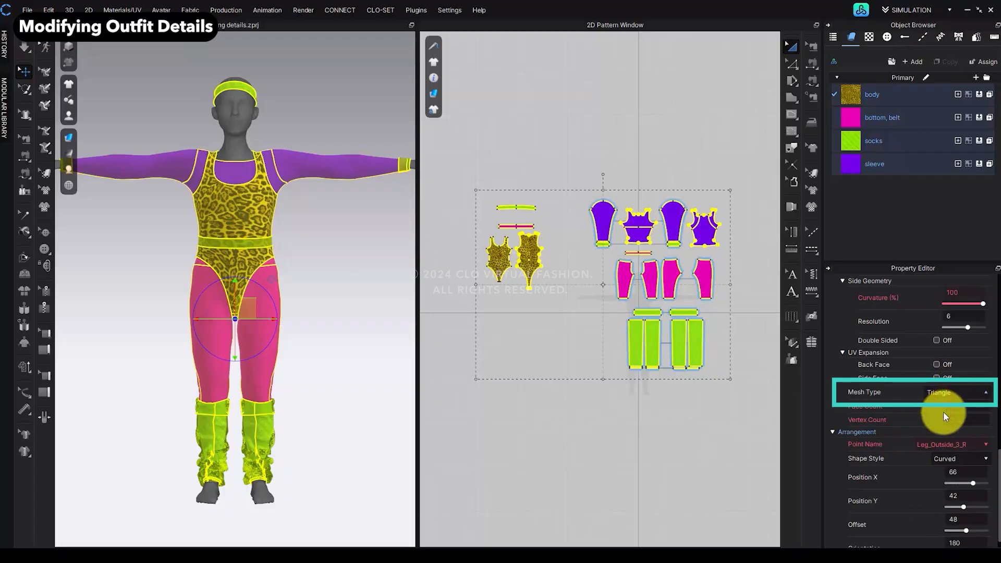
Step: Turn on the garment wireframe display and deselect the patterns
left_click(69, 138)
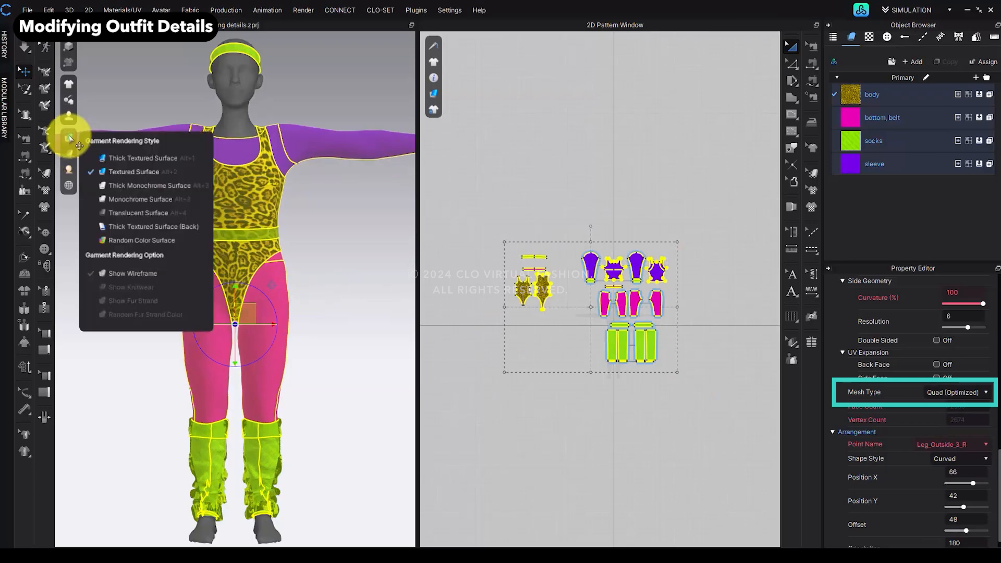
left_click(147, 273)
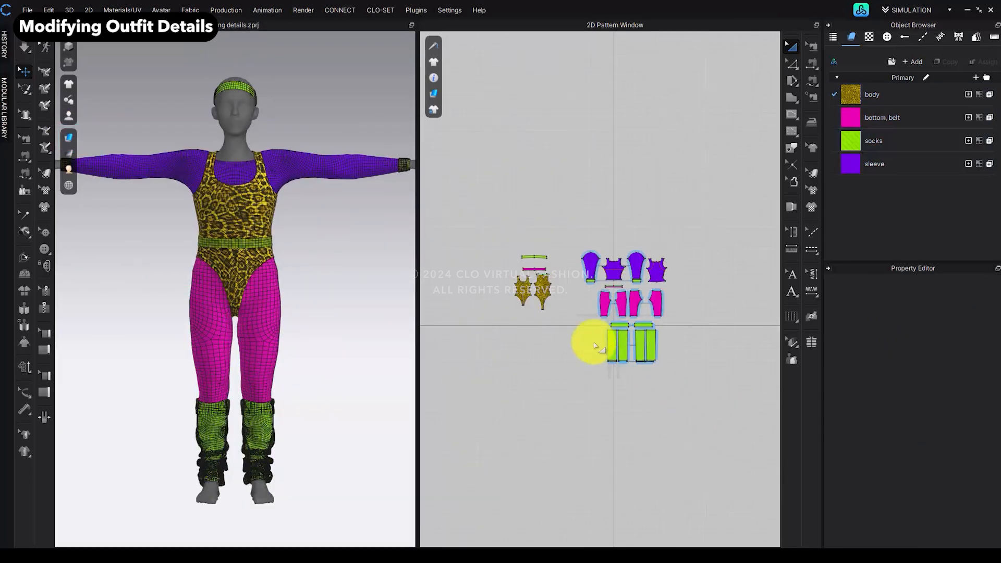
left_click(509, 350)
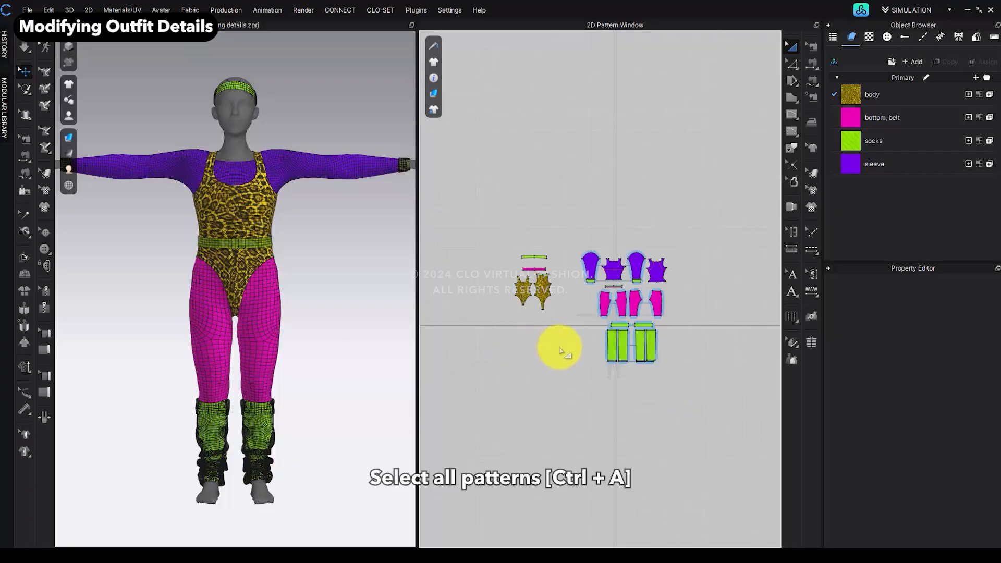
Step: Select all patterns to review their shared properties, then deselect them
key("ctrl+a")
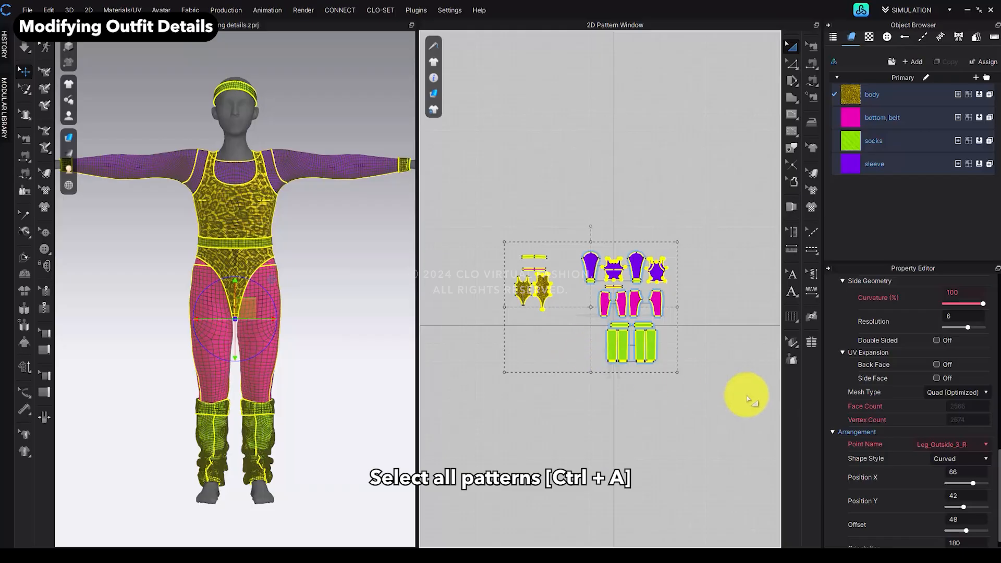
scroll(878, 415, "up", 10)
scroll(884, 413, "up", 5)
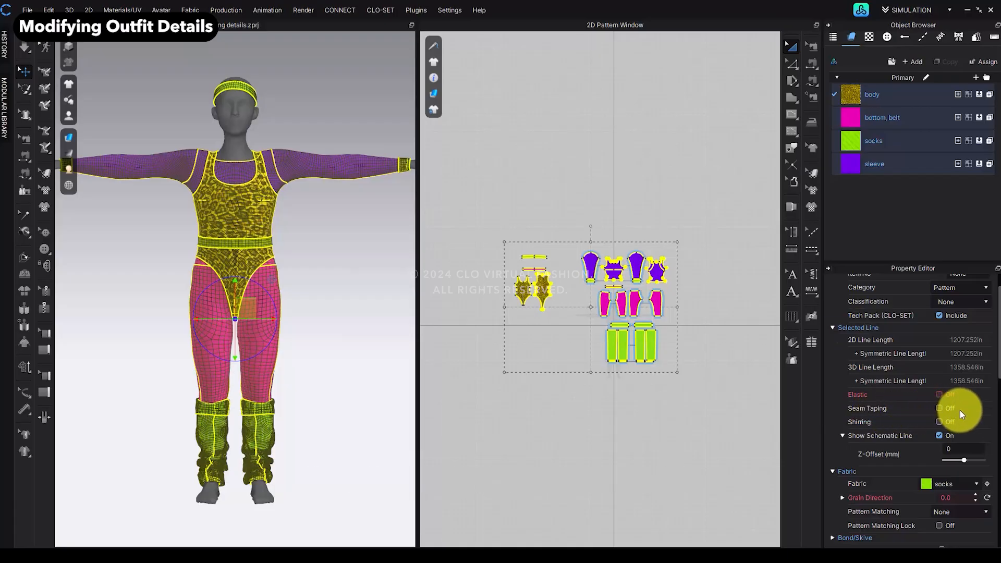
left_click(724, 353)
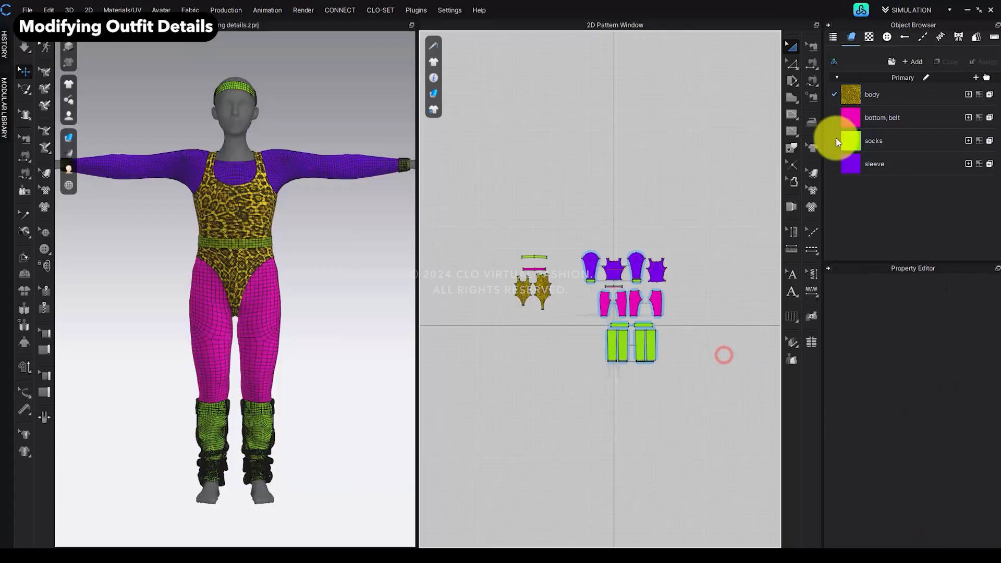
Step: Set the Default Topstitch type to Texture
left_click(920, 39)
left_click(899, 84)
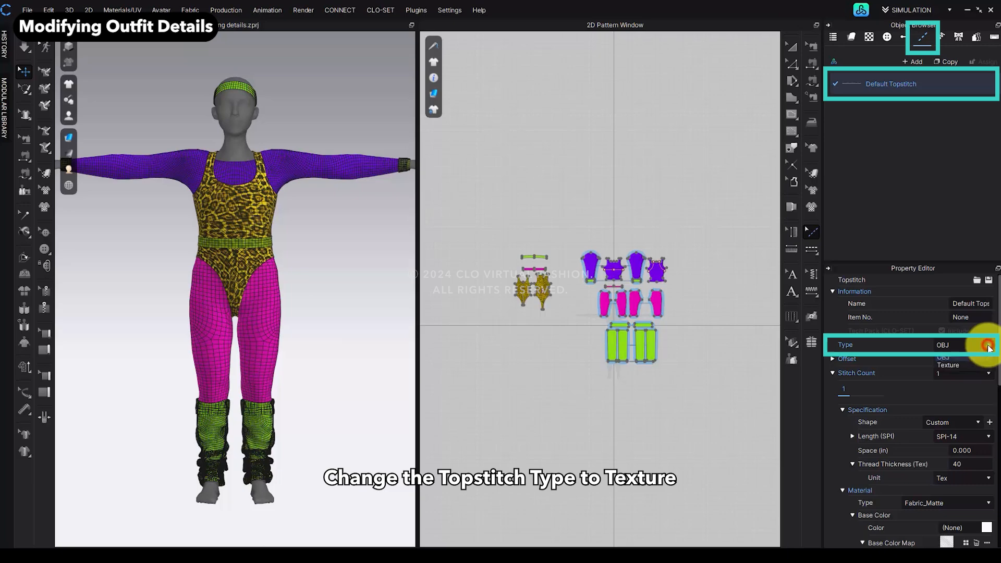
left_click(979, 344)
left_click(959, 364)
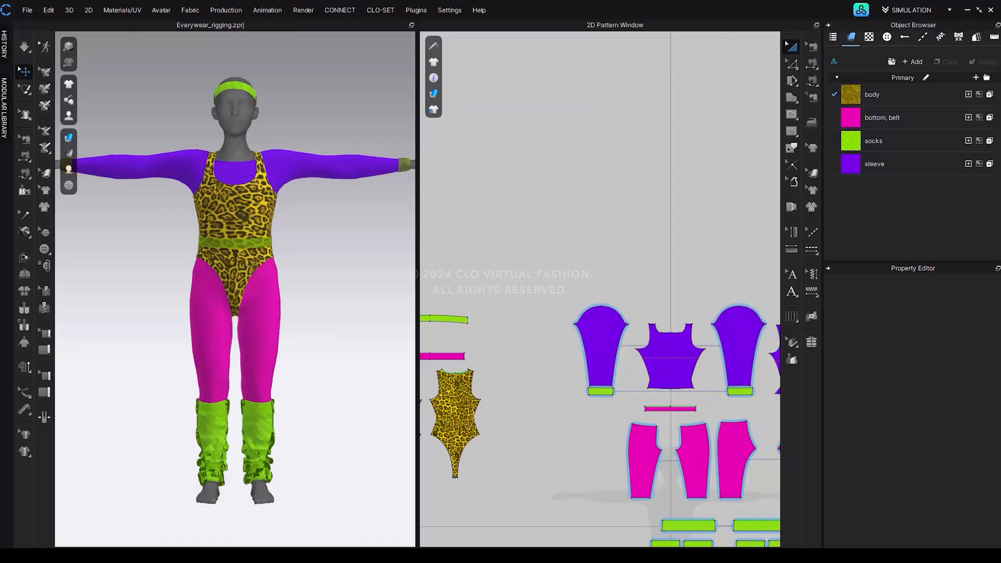
Step: Open the EveryWear tool and optimize the garment polygons to a target of 15000
left_click(339, 10)
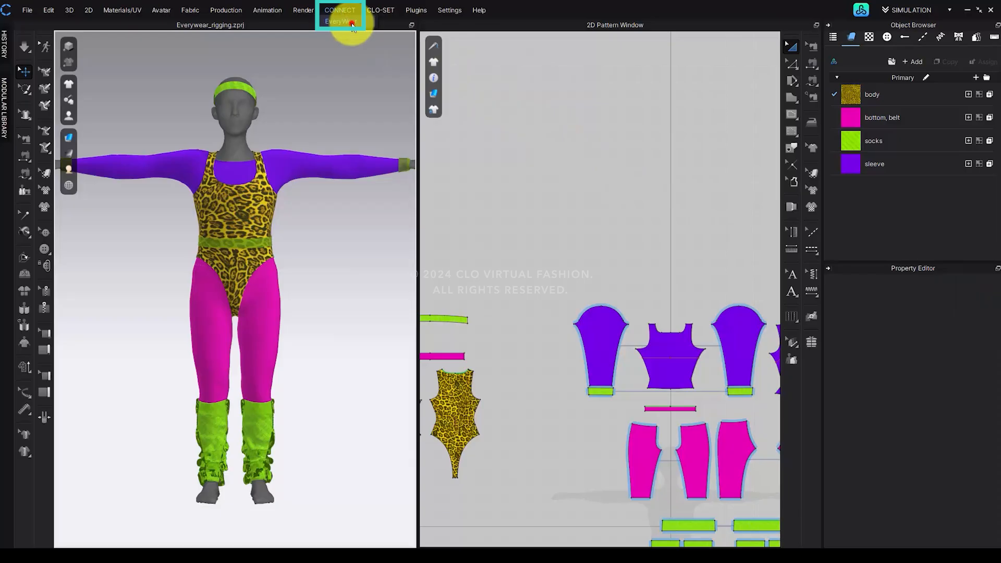
left_click(352, 24)
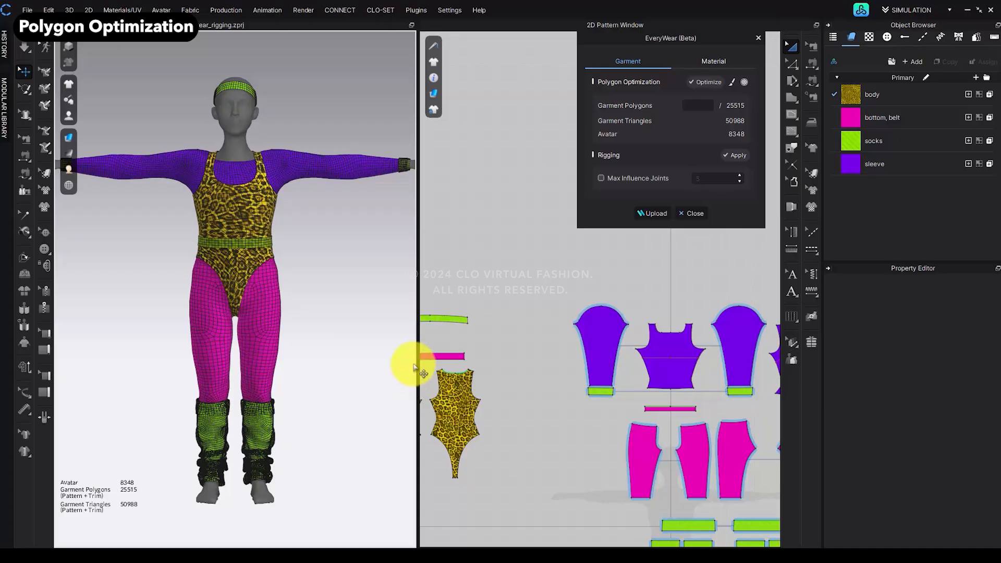
type("15000")
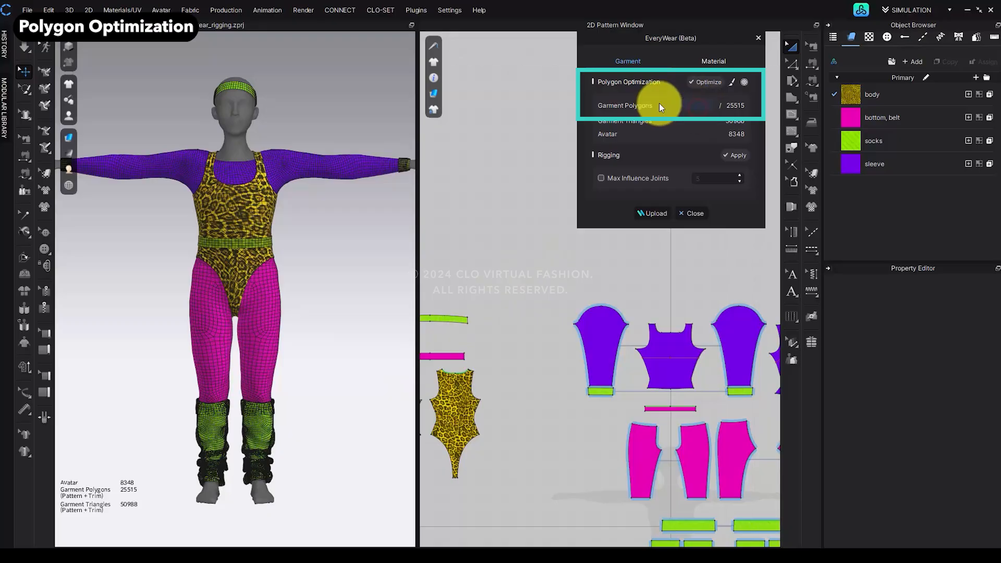
key("Return")
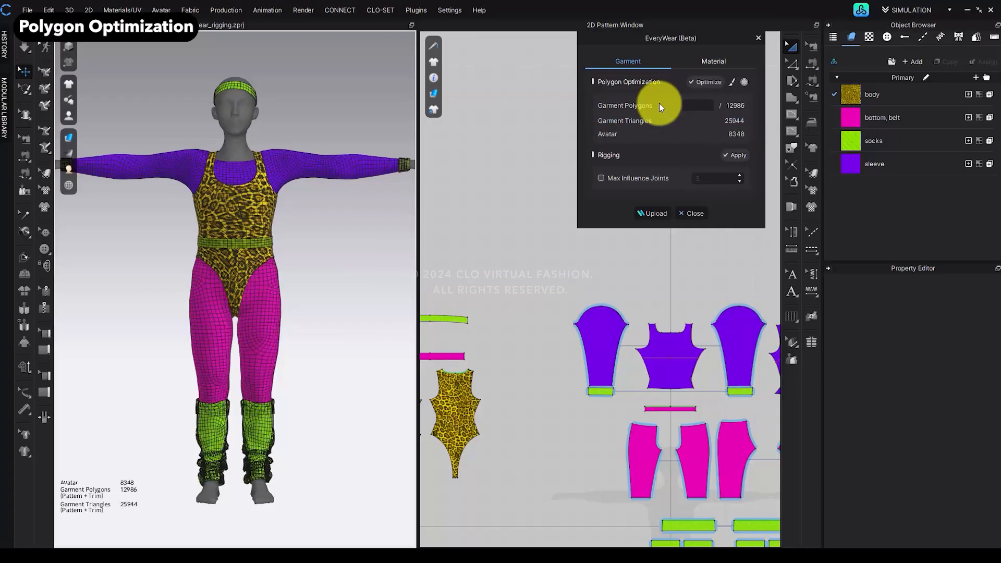
left_click(27, 48)
left_click(26, 50)
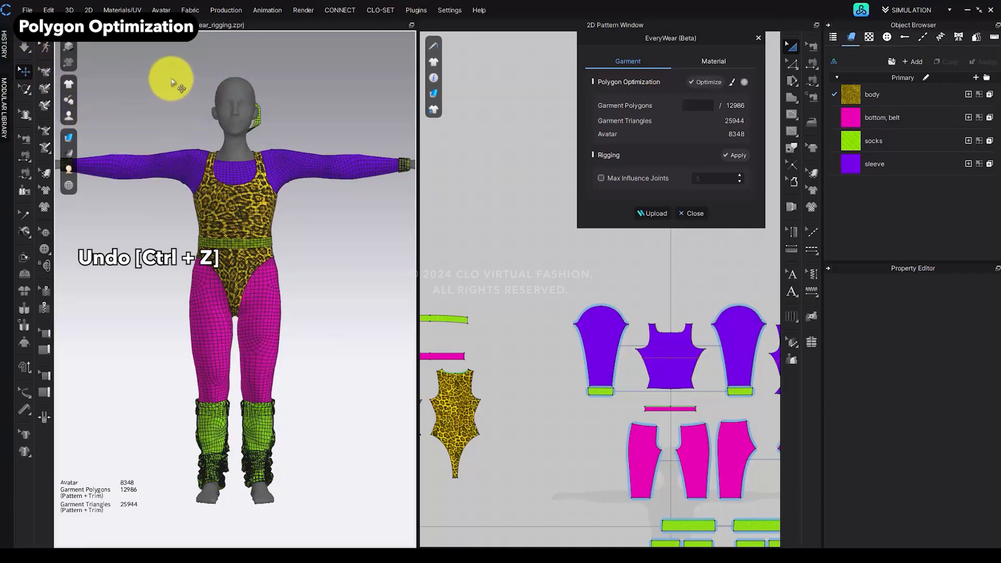
key("ctrl+z")
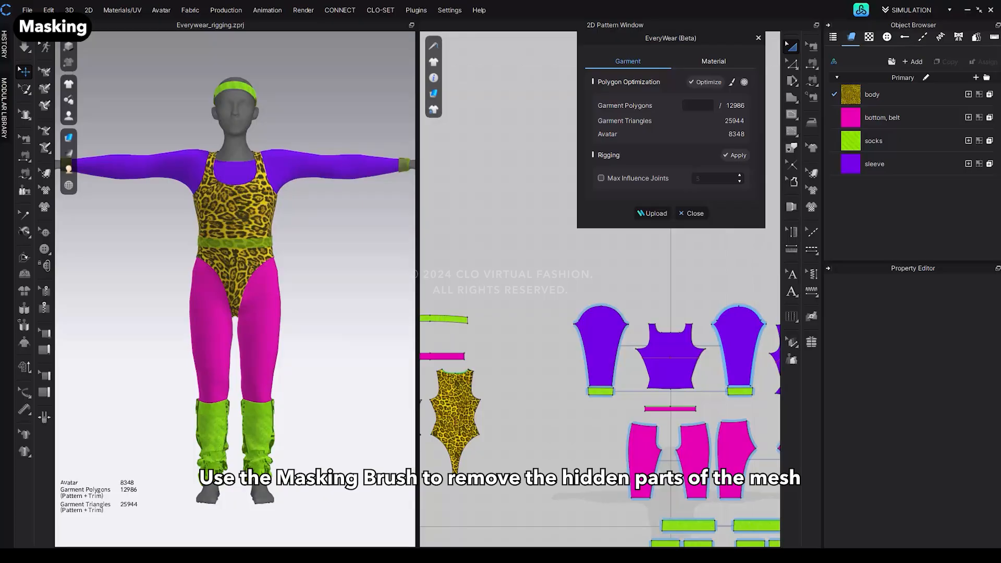
Step: Open the Mask Brush in Add mode at size 50 and mask the hidden lower area of the top's front pattern
left_click(731, 85)
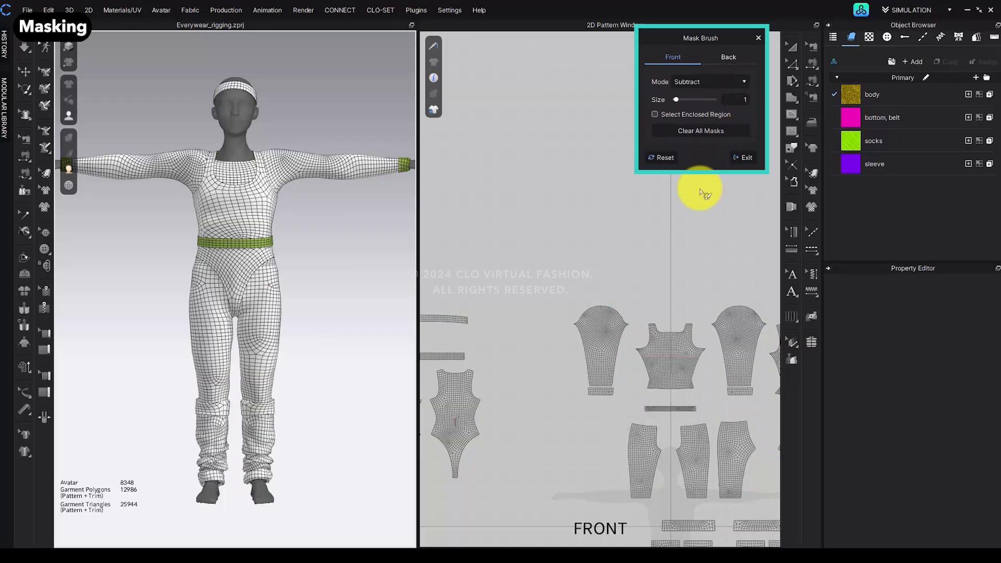
scroll(661, 375, "up", 3)
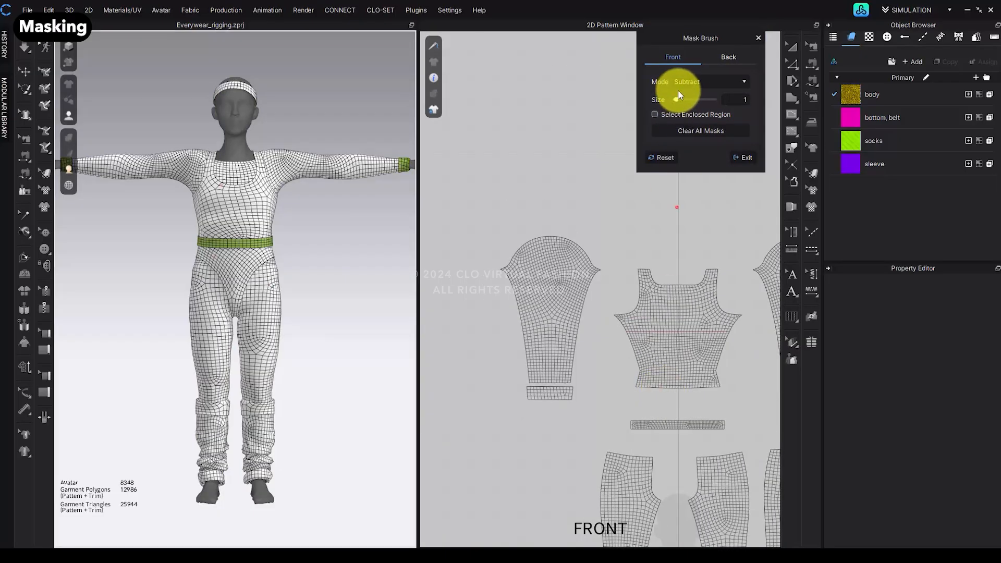
left_click(658, 159)
scroll(668, 370, "up", 3)
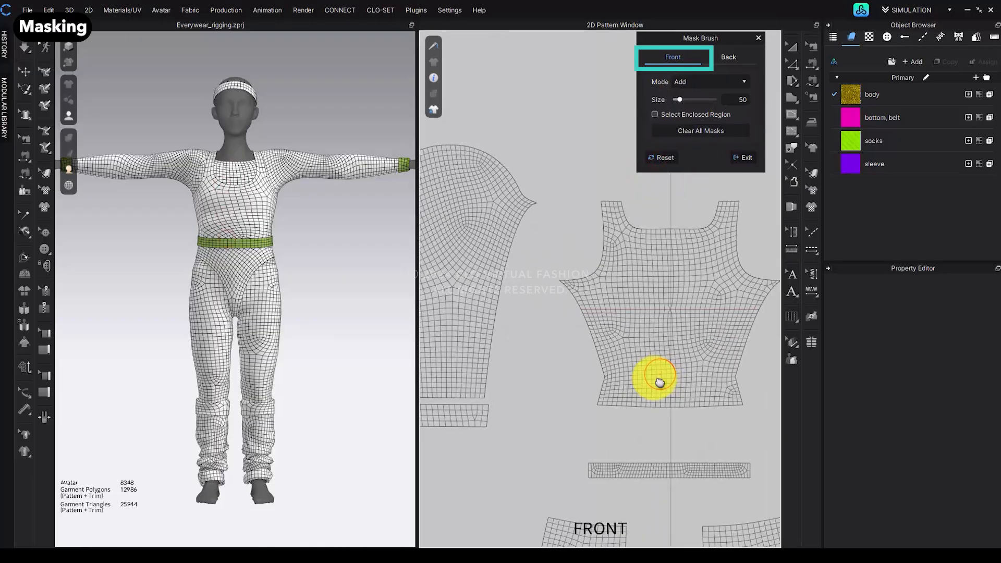
mouse_move(640, 364)
left_mouse_down()
mouse_move(583, 340)
mouse_move(766, 339)
mouse_move(591, 340)
mouse_move(670, 362)
mouse_move(572, 387)
mouse_move(702, 400)
mouse_move(658, 421)
mouse_move(562, 354)
mouse_move(633, 336)
mouse_move(750, 341)
left_mouse_up()
scroll(209, 202, "up", 4)
middle_click_drag(305, 301, 311, 446)
scroll(239, 298, "up", 3)
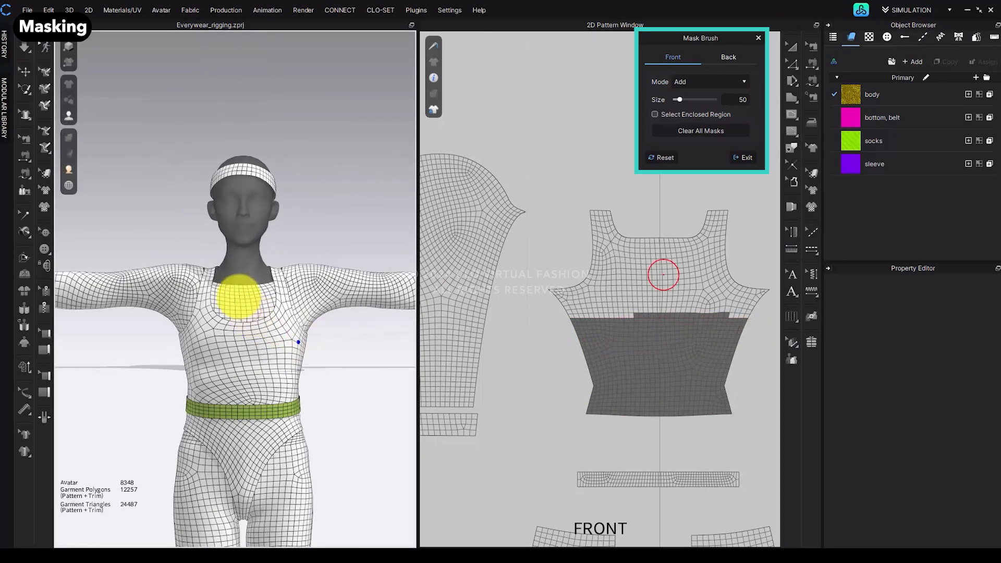
mouse_move(243, 307)
left_mouse_down()
mouse_move(263, 290)
mouse_move(246, 290)
left_mouse_up()
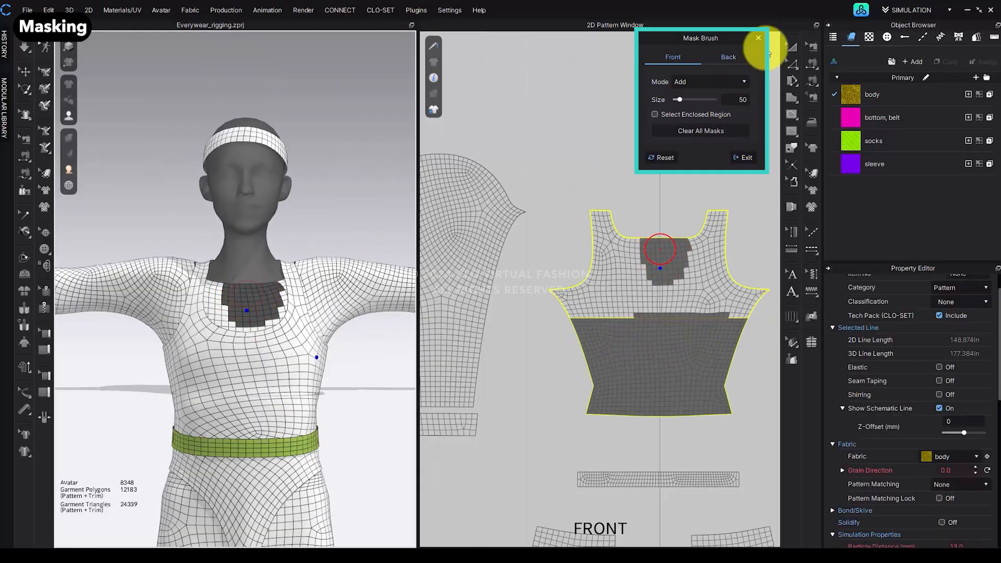
Step: Switch the Mask Brush to Subtract mode and unmask the area at the chest
left_click(693, 81)
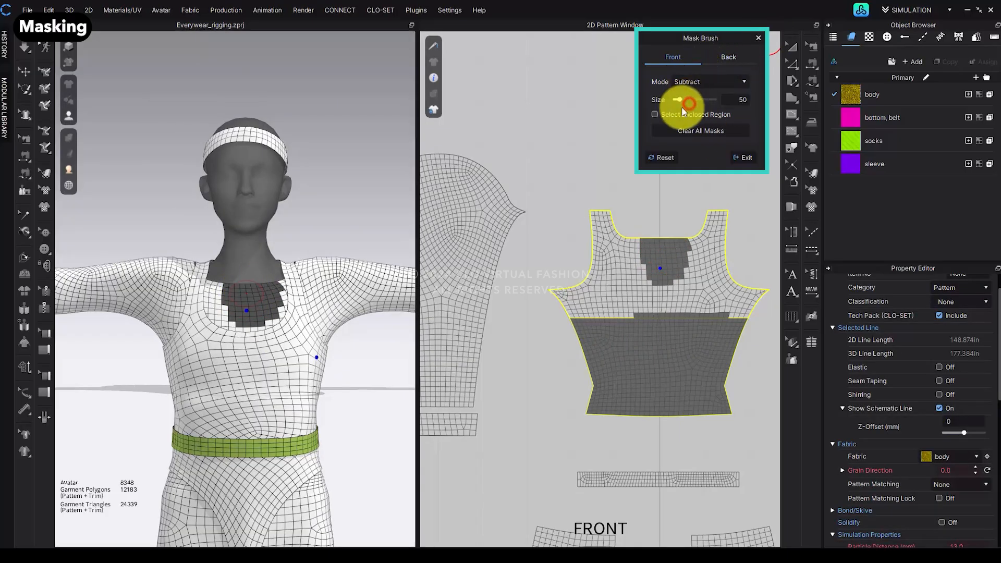
left_click(686, 105)
mouse_move(206, 334)
left_mouse_down()
mouse_move(252, 308)
mouse_move(252, 281)
mouse_move(241, 297)
left_mouse_up()
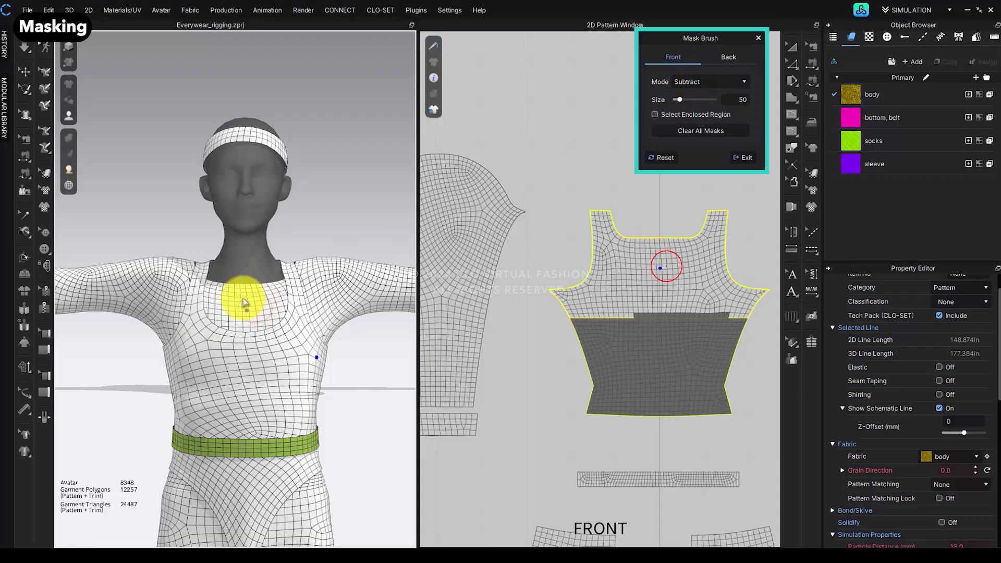
Step: Return the Mask Brush to Add mode and mask further hidden areas of the torso
left_click(704, 82)
left_click(700, 95)
scroll(672, 307, "down", 3)
scroll(665, 318, "up", 3)
mouse_move(665, 313)
left_mouse_down()
mouse_move(750, 315)
mouse_move(628, 412)
mouse_move(752, 385)
mouse_move(617, 315)
left_mouse_up()
mouse_move(179, 312)
right_mouse_down()
mouse_move(298, 391)
mouse_move(309, 385)
right_mouse_up()
Step: Adjust the brush mode and size, refine the torso mask, and exit the Mask Brush
left_click(697, 83)
left_click(694, 106)
left_click_drag(679, 99, 674, 99)
scroll(139, 374, "up", 1)
left_click_drag(149, 360, 118, 381)
right_click_drag(160, 374, 261, 365)
left_click_drag(276, 410, 286, 414)
right_click_drag(286, 414, 392, 359)
key("2")
left_click(740, 158)
left_click(329, 244)
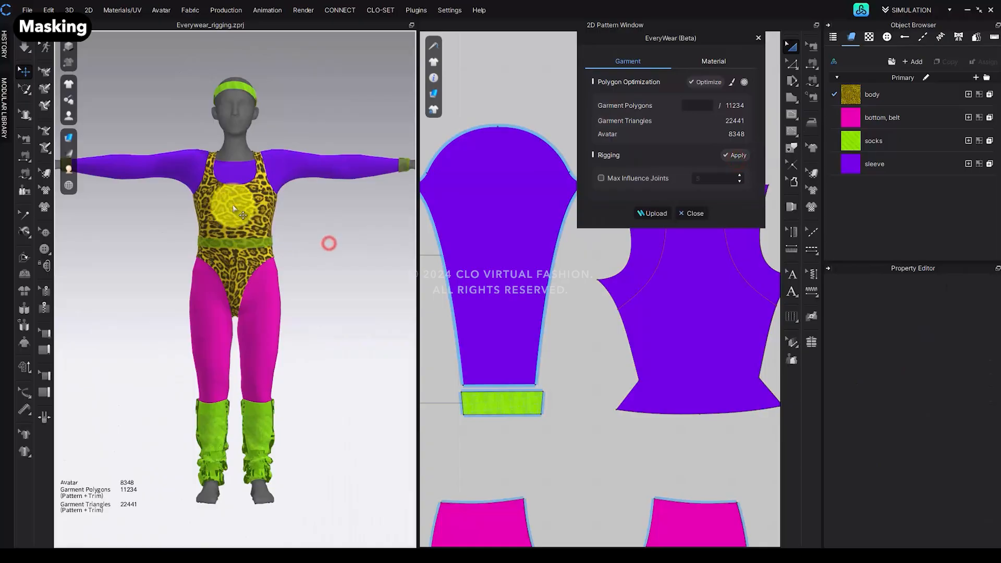
Step: Apply EveryWear rigging to the optimized garment
left_click(232, 206)
key("shift+q")
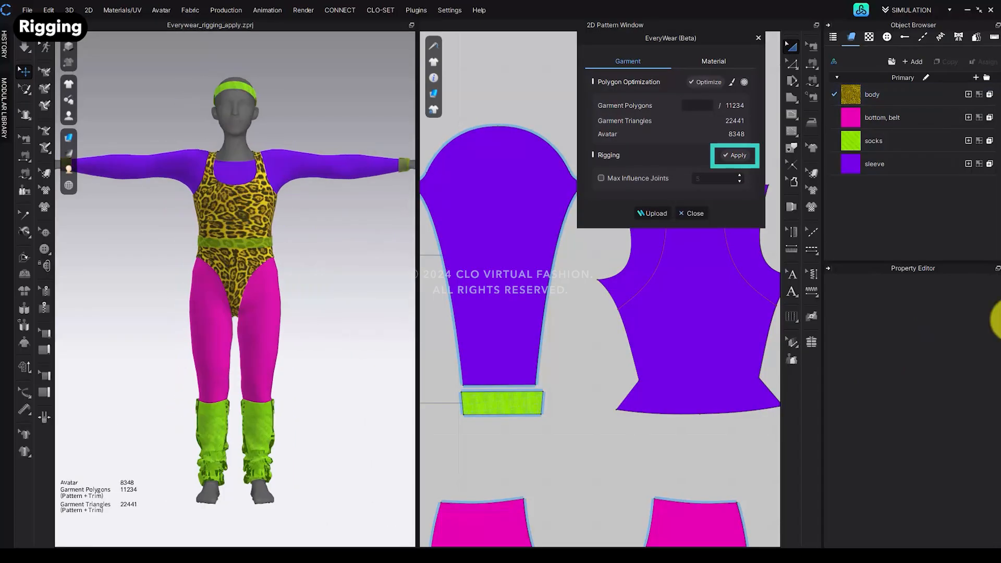
left_click(736, 157)
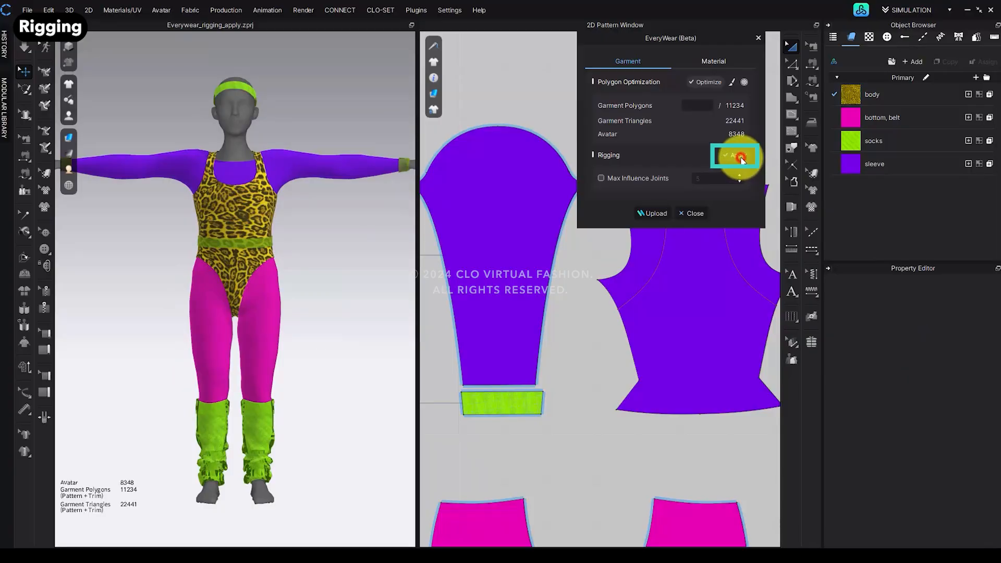
left_click(497, 314)
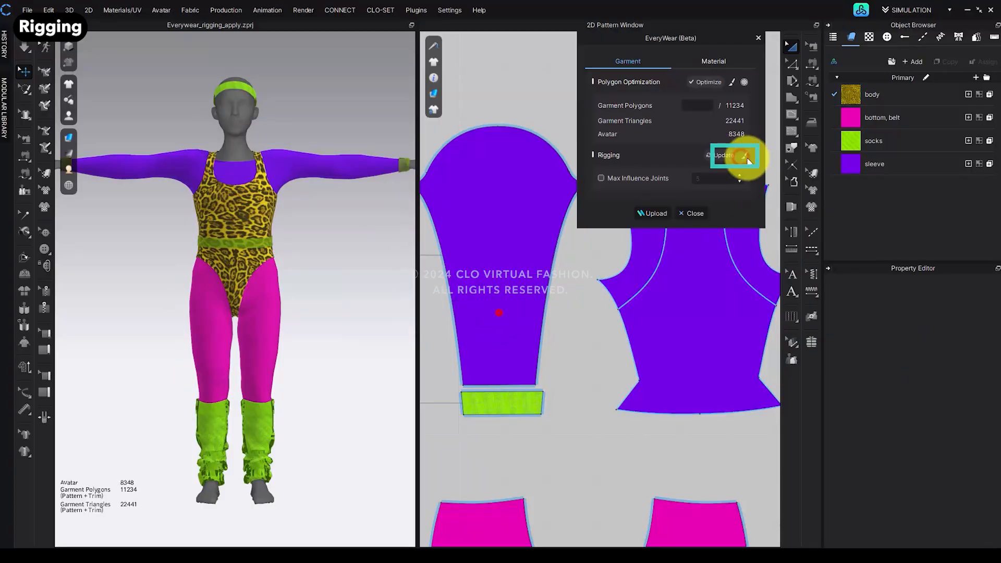
Step: Open the rigging Weight brush and paint joint weights on the upper torso of the top
left_click(744, 158)
left_click(236, 195)
scroll(268, 229, "up", 2)
scroll(268, 229, "up", 3)
middle_click_drag(270, 231, 304, 365)
right_click_drag(306, 359, 292, 358)
mouse_move(290, 319)
left_mouse_down()
mouse_move(274, 324)
mouse_move(313, 327)
mouse_move(271, 268)
left_mouse_up()
left_click(688, 86)
left_click(680, 100)
left_click(674, 83)
left_click(677, 112)
Step: Switch to the Sculpt brush with Grab blend and reshape the top around the shoulder
left_click(723, 57)
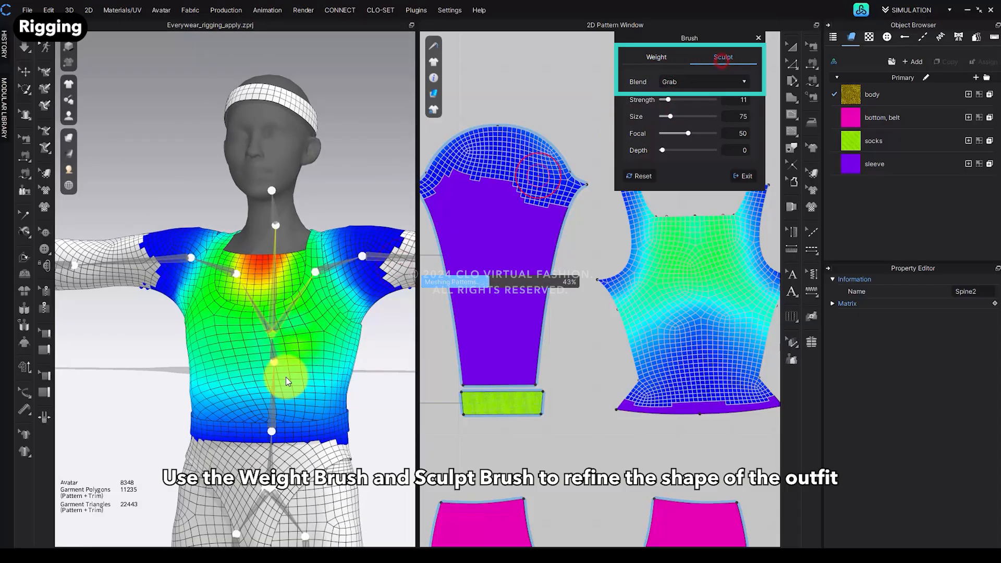
scroll(286, 377, "down", 3)
left_click_drag(326, 359, 314, 362)
right_click_drag(342, 355, 319, 399)
scroll(317, 332, "up", 2)
left_click_drag(314, 333, 286, 344)
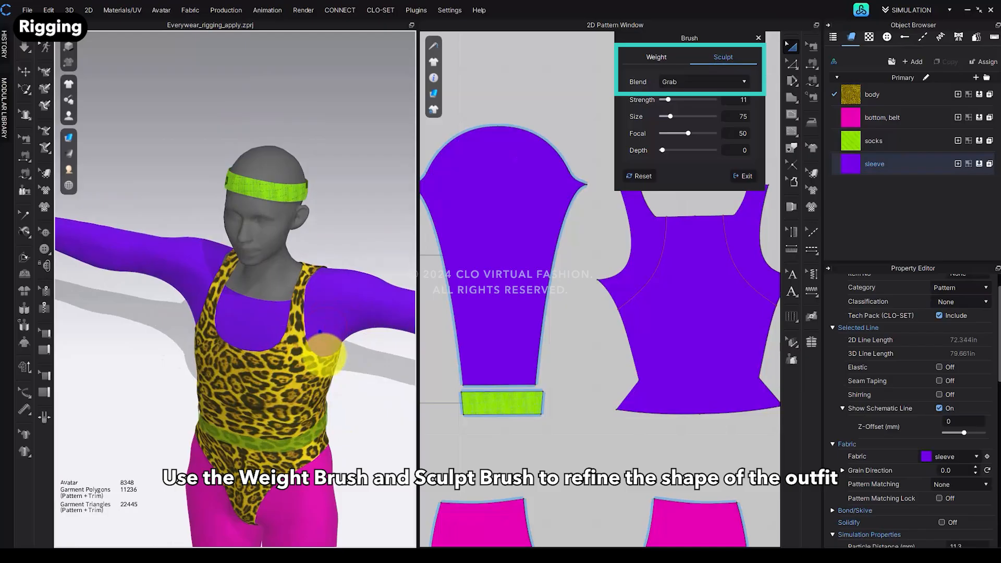
right_click_drag(355, 388, 335, 295)
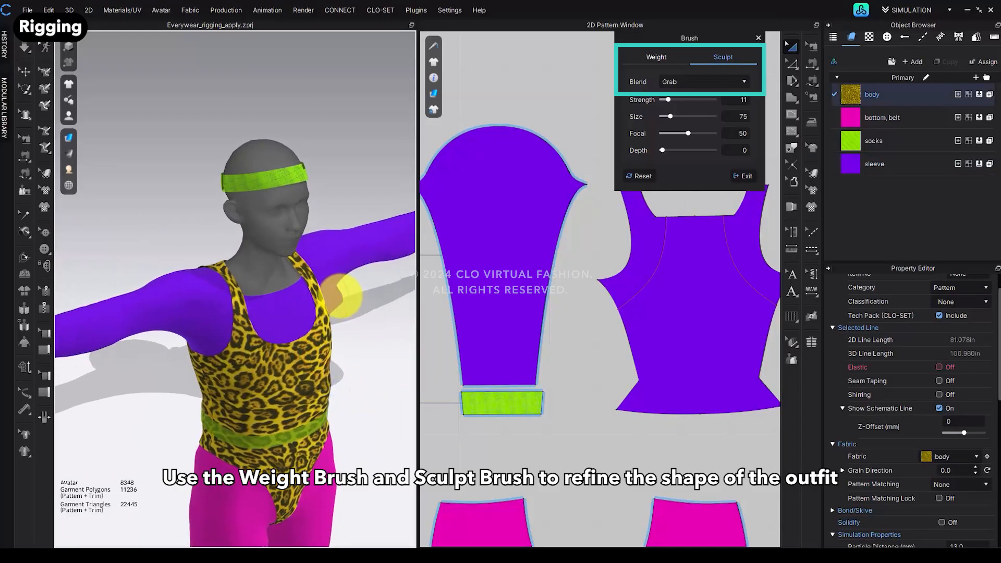
left_click_drag(335, 295, 338, 298)
Step: Set the sculpt blend to Smooth and smooth the sleeve and top near the armpit
left_click(703, 82)
left_click(690, 99)
right_click_drag(341, 321, 357, 290)
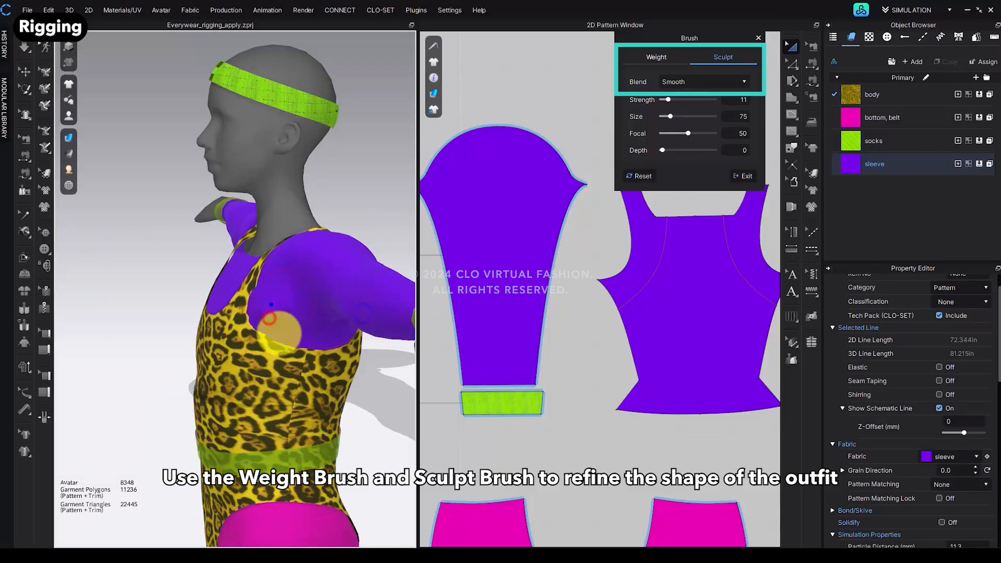
scroll(335, 368, "up", 3)
mouse_move(318, 363)
left_mouse_down()
mouse_move(342, 345)
mouse_move(329, 380)
left_mouse_up()
Step: Set the sculpt blend to Fix Intersection, fix overlaps around the armpit, and exit the brush
left_click(669, 82)
left_click(674, 107)
left_click_drag(328, 341, 324, 367)
right_click_drag(324, 367, 280, 338)
mouse_move(276, 339)
left_mouse_down()
mouse_move(292, 337)
mouse_move(282, 372)
left_mouse_up()
scroll(284, 373, "down", 2)
mouse_move(284, 373)
right_mouse_down()
mouse_move(322, 401)
mouse_move(313, 360)
right_mouse_up()
scroll(306, 352, "down", 2)
scroll(310, 351, "up", 1)
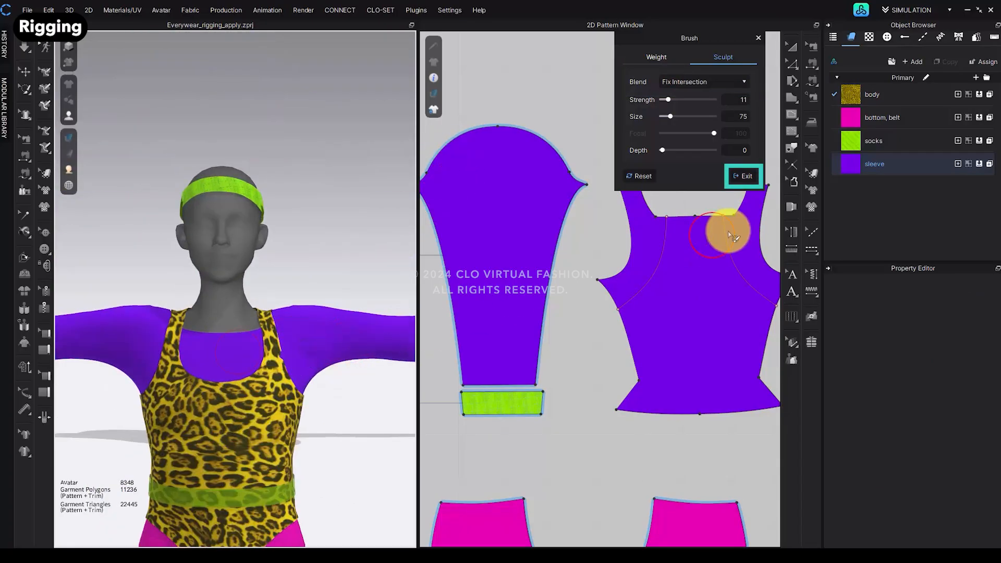
left_click(743, 176)
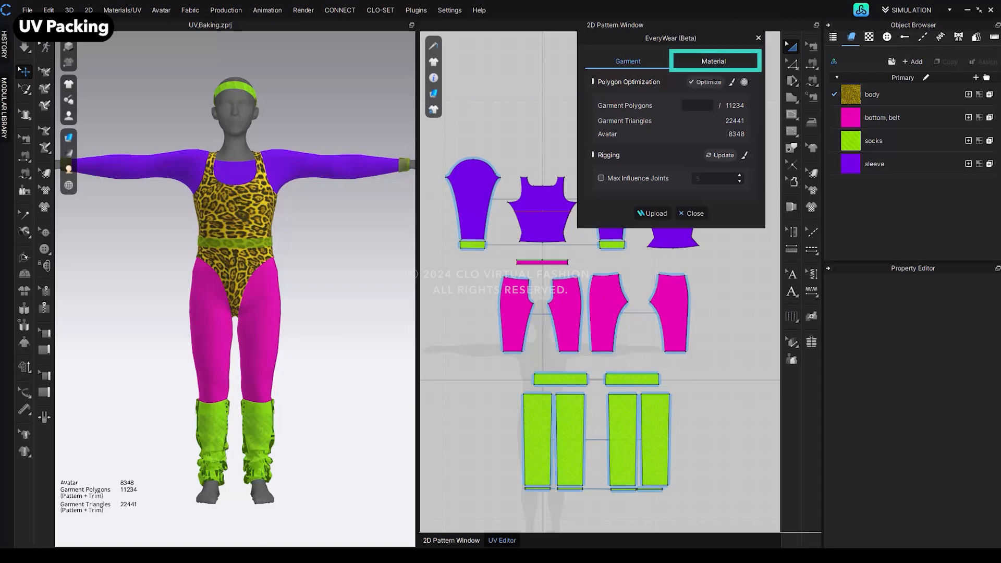
Step: Open the EveryWear Material settings and set the UV packing image size to 512 pixels
left_click(711, 61)
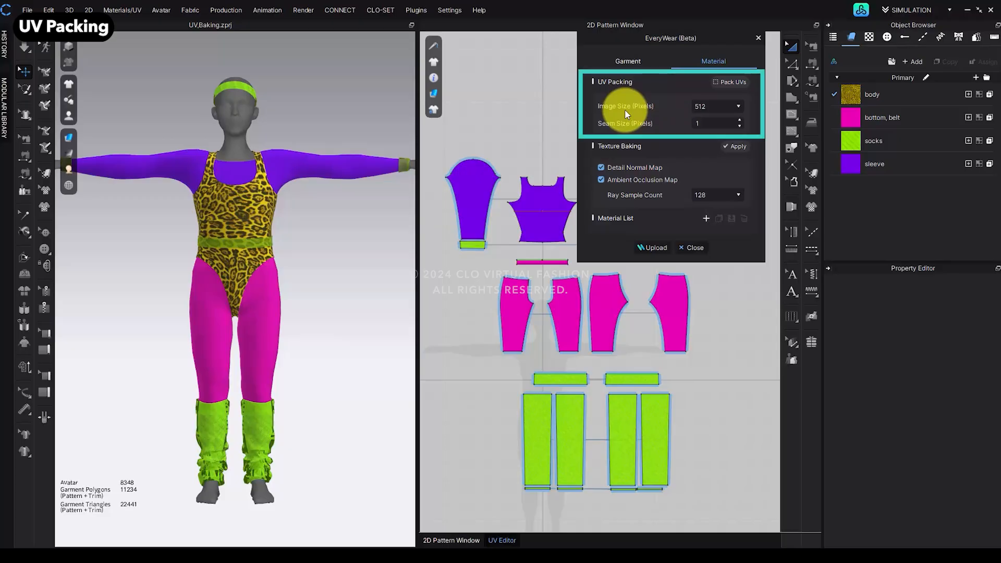
left_click(738, 105)
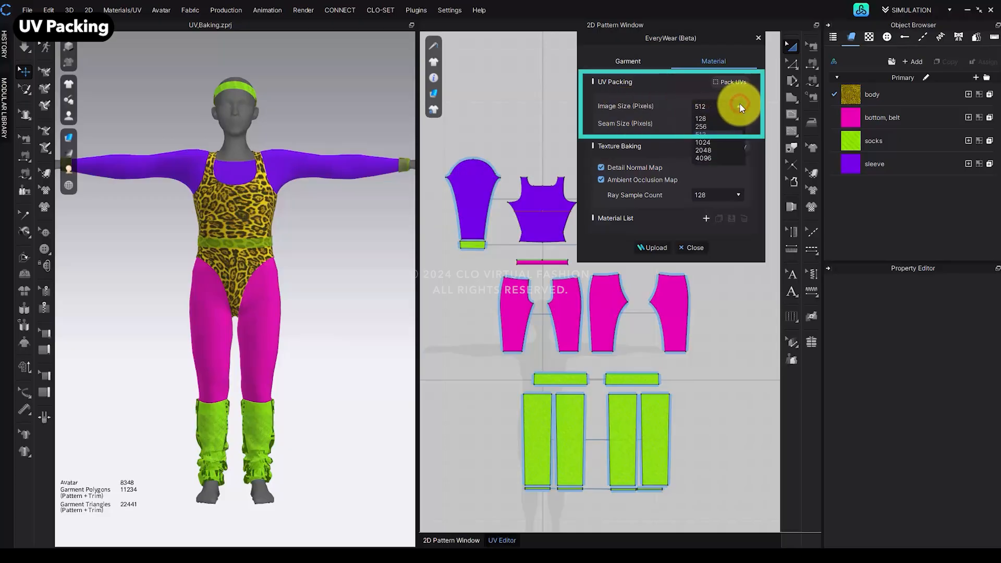
left_click(731, 139)
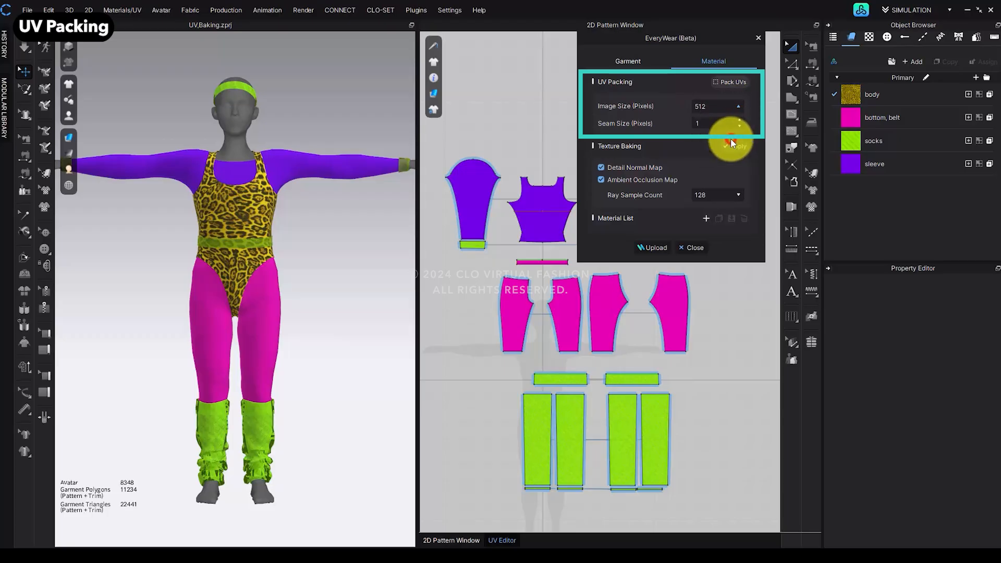
left_click(739, 108)
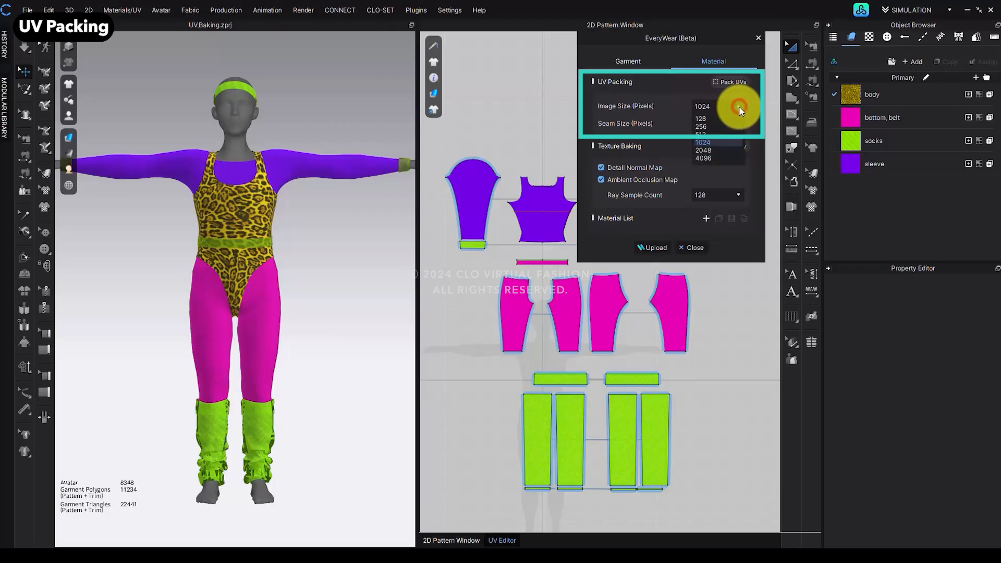
left_click(723, 135)
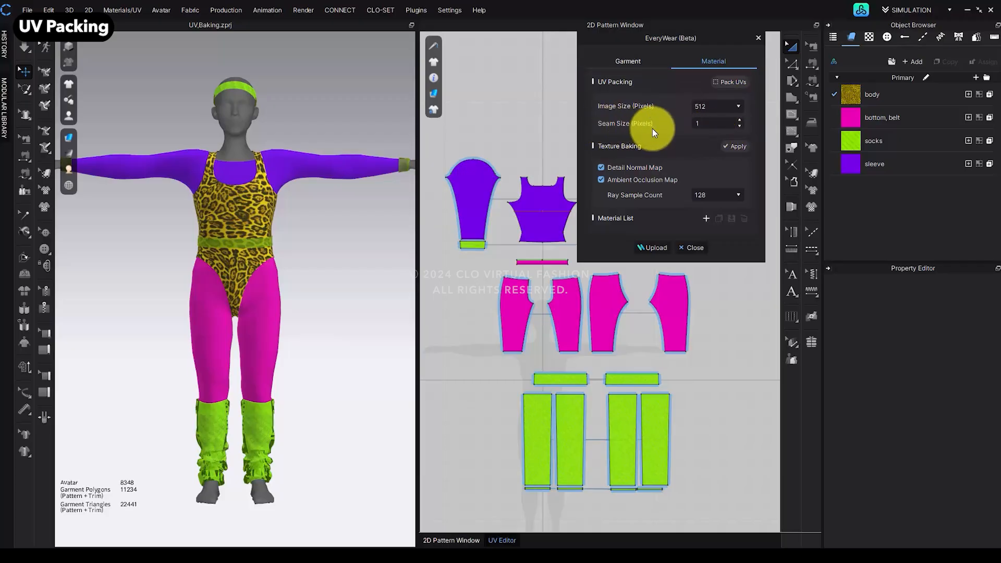
Step: Pack the UVs with Fix Scale Ratio and Advanced Placement enabled, apply, and exit the UV Packing dialog
left_click(741, 88)
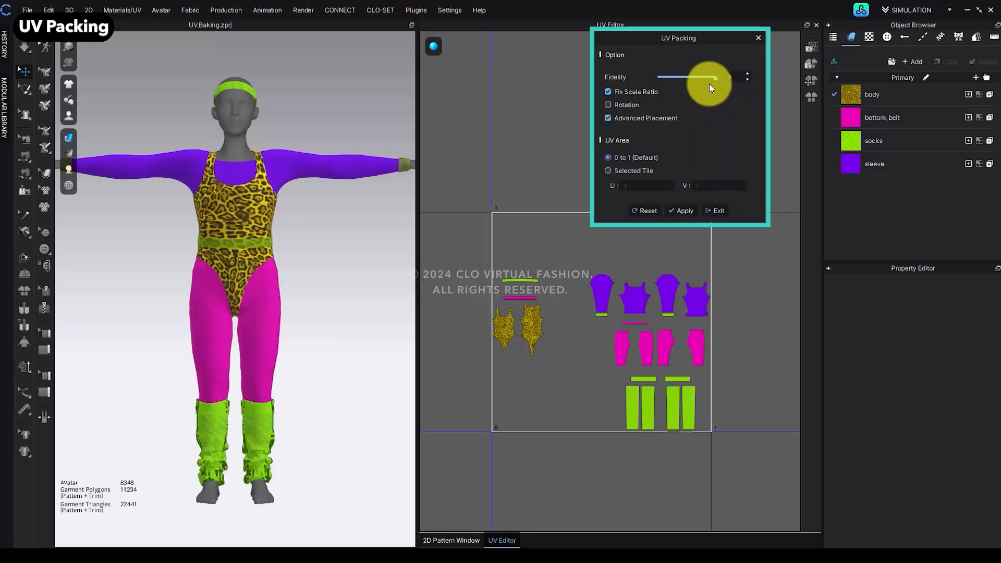
left_click(608, 118)
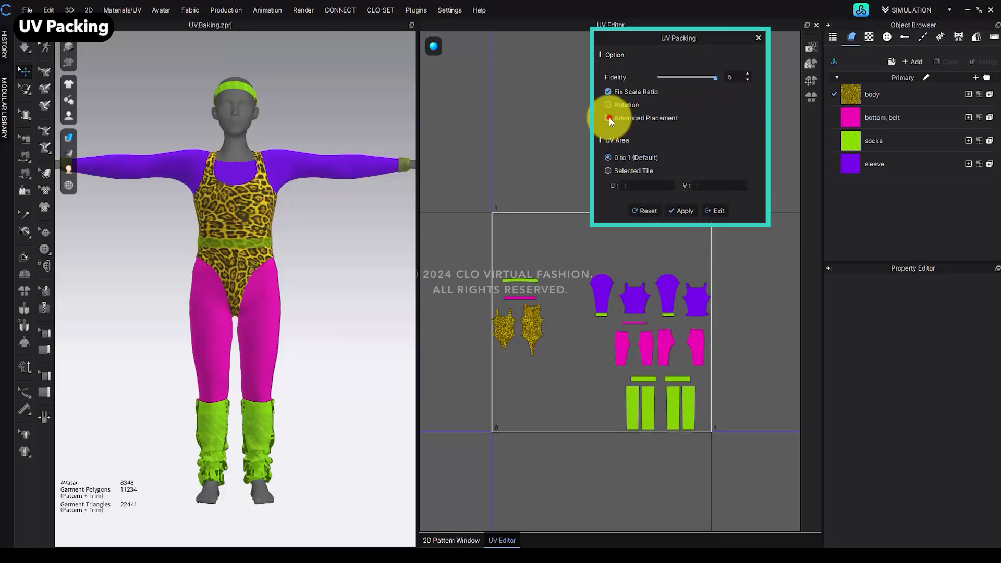
left_click(683, 210)
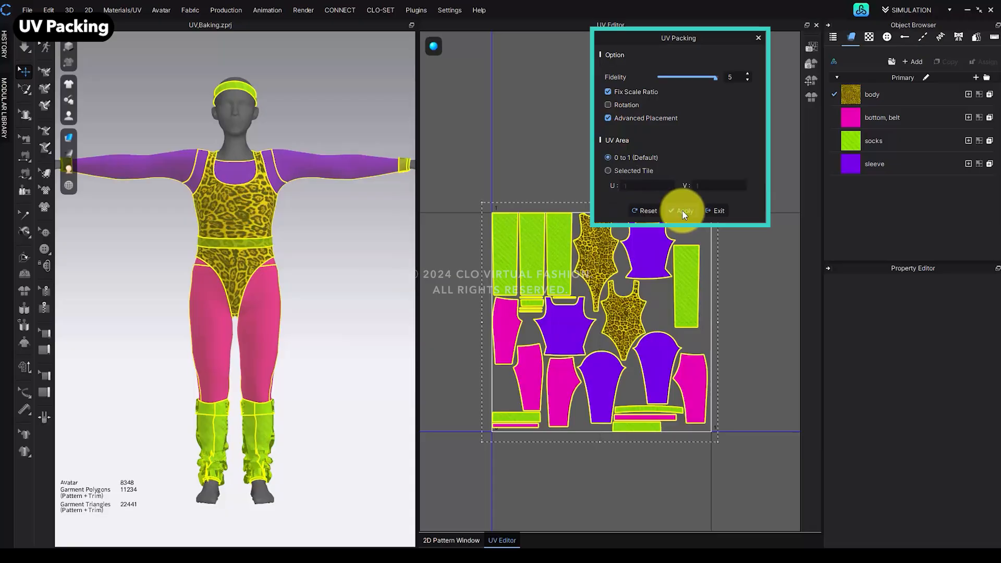
left_click(721, 214)
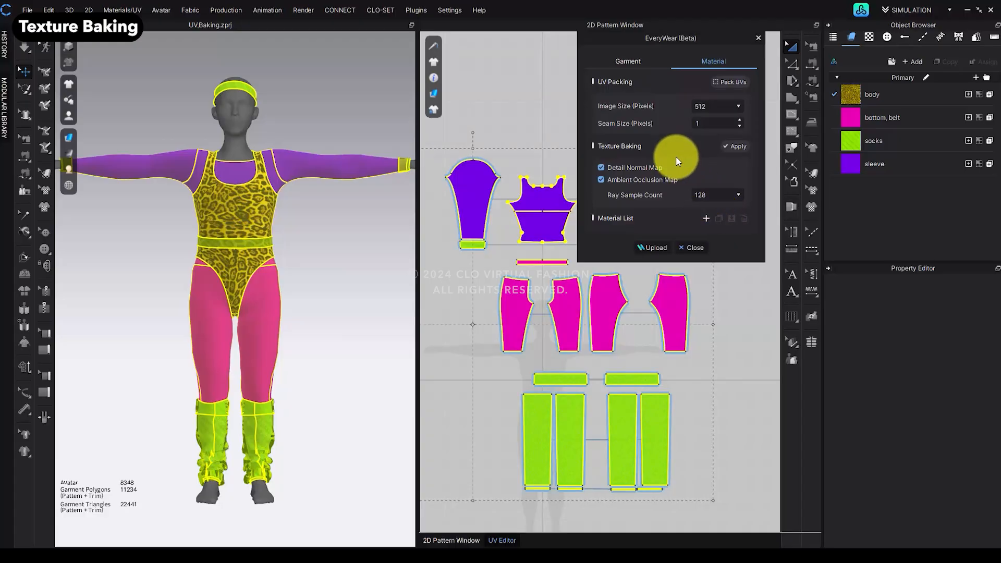
Step: Open Simulation Properties from the 3D view and apply texture baking for the detail normal and ambient occlusion maps
left_click(363, 290)
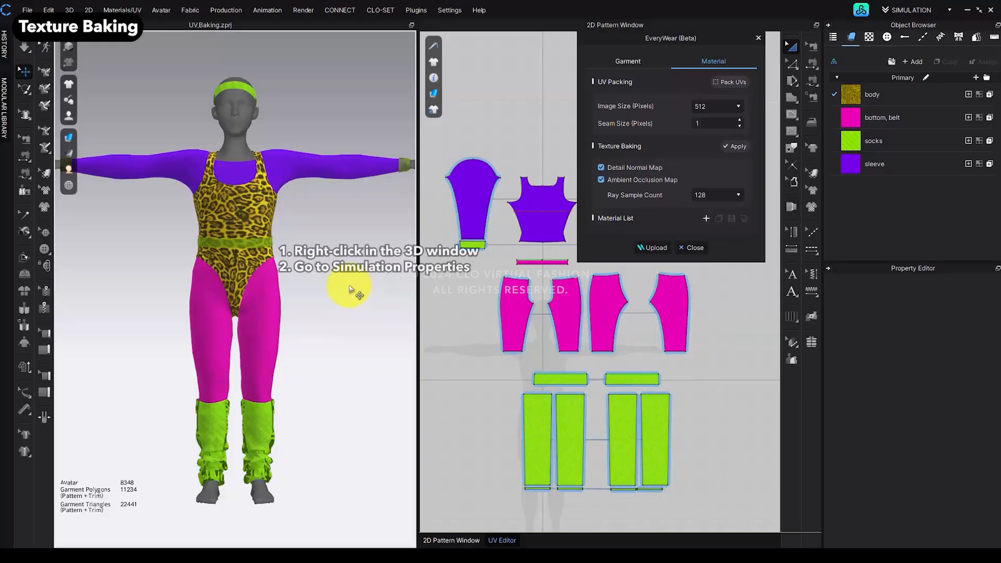
right_click(349, 288)
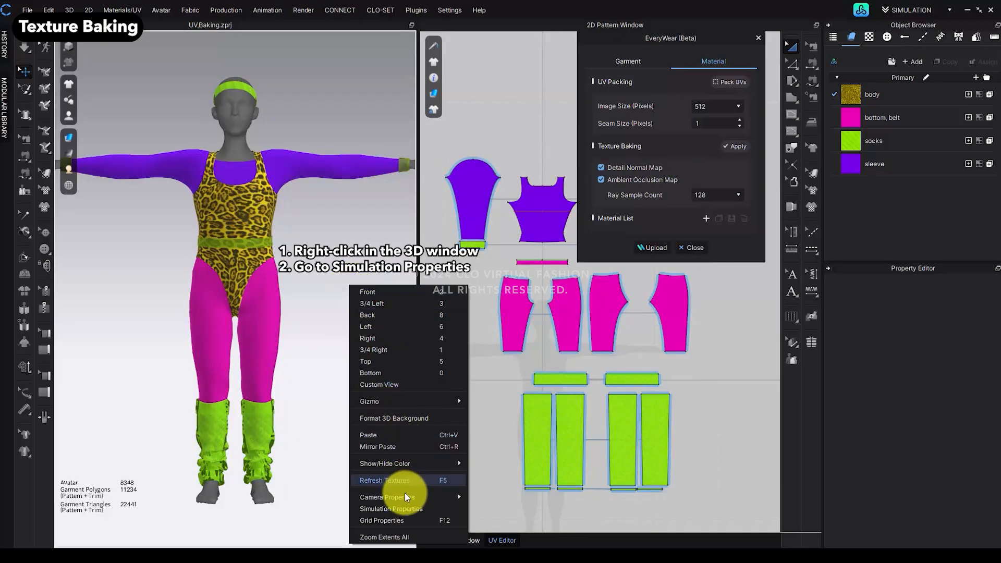
left_click(410, 509)
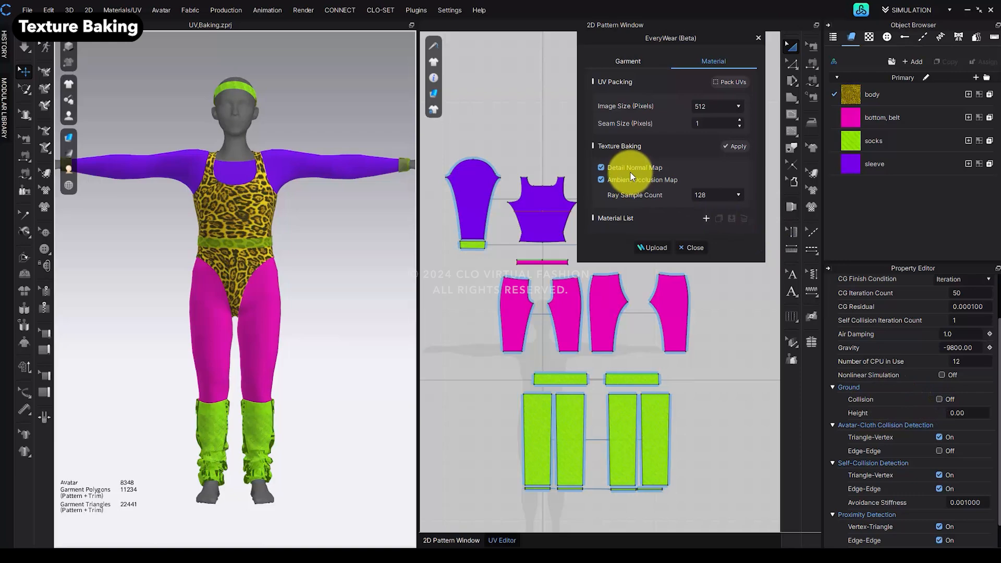
left_click(732, 146)
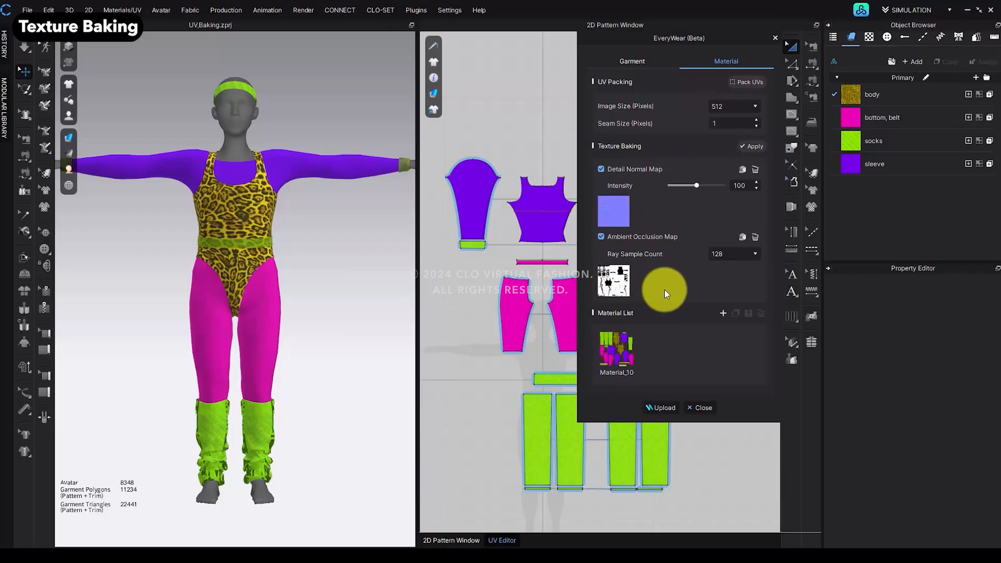
Step: Add a new material to the Material List, then delete that new material again
left_click(622, 358)
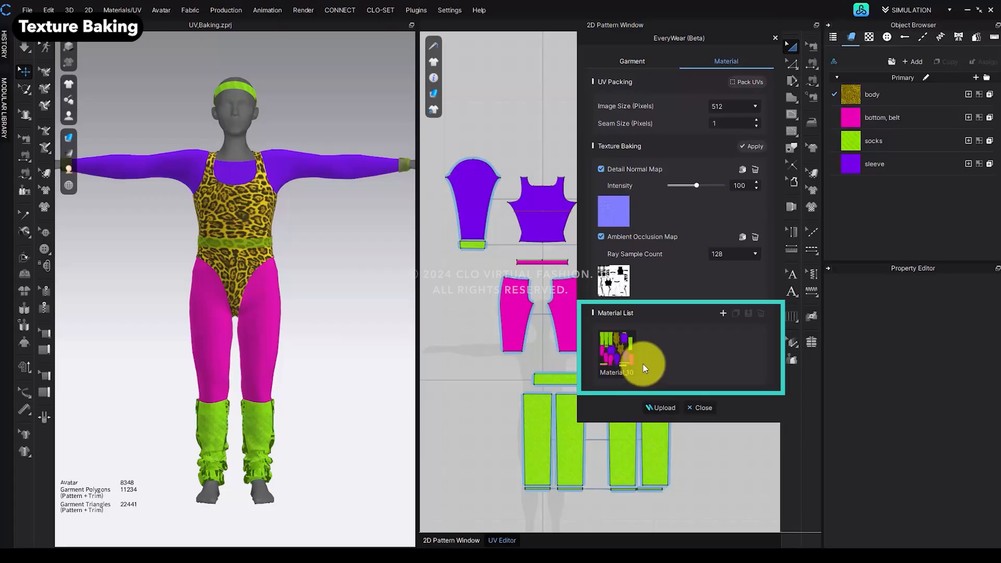
left_click(722, 313)
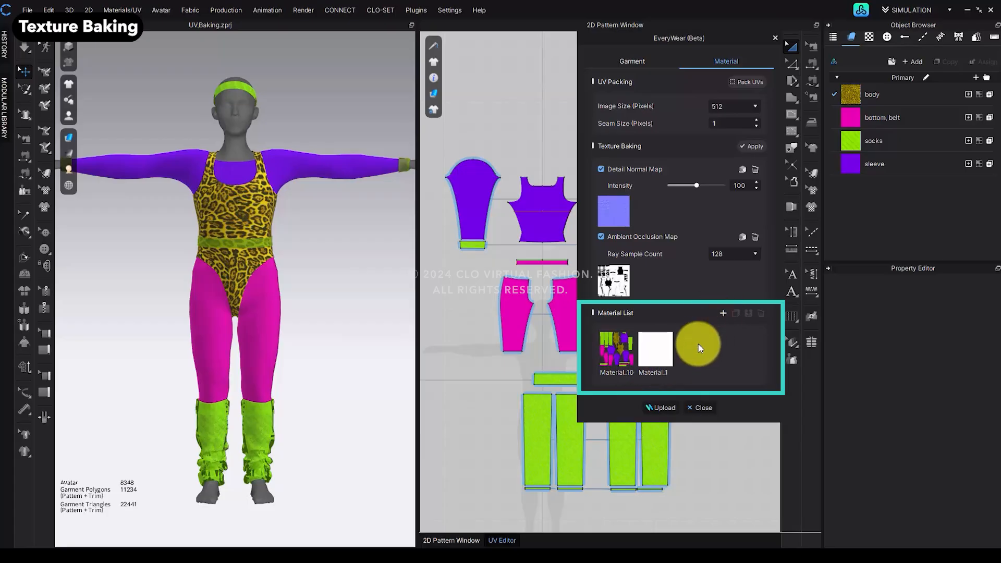
right_click(665, 363)
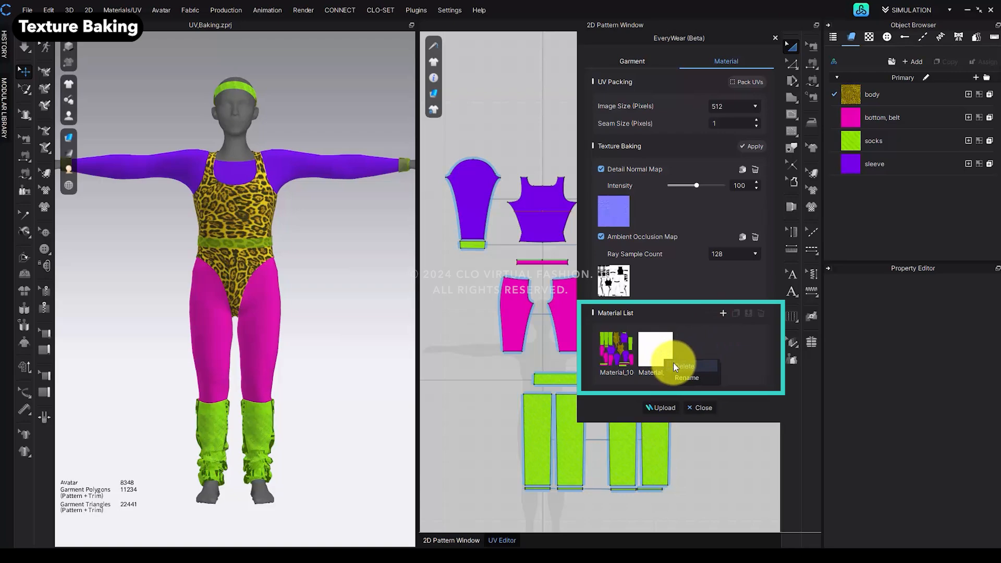
left_click(673, 362)
left_click(705, 339)
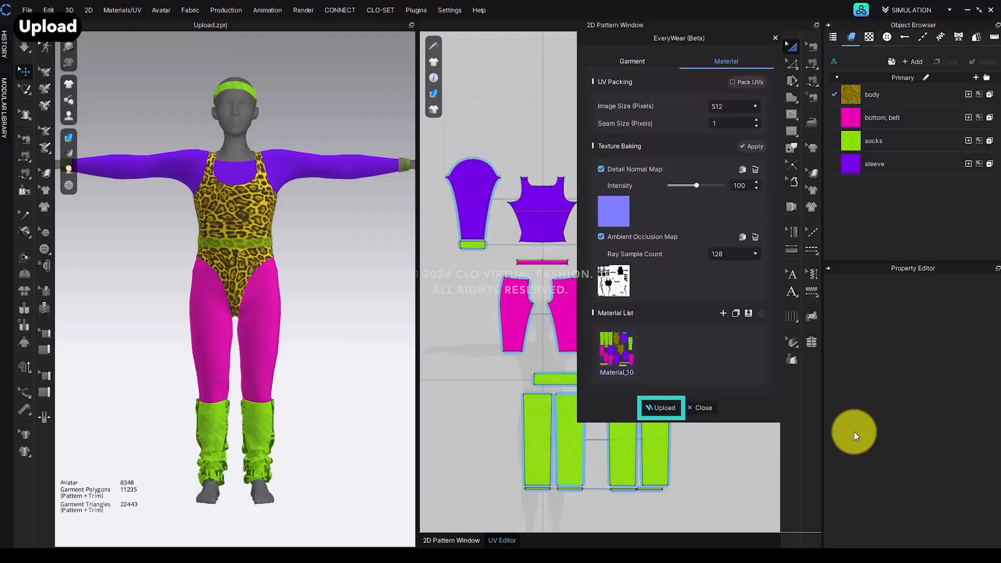
Step: Upload the outfit to CONNECT with the graphic library set to DirectX in the export options
left_click(669, 411)
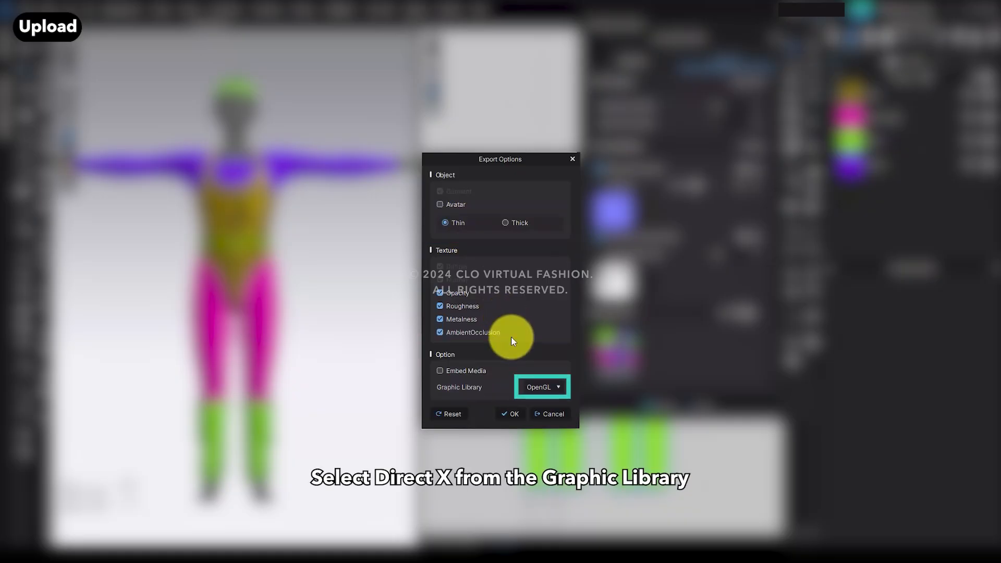
left_click(542, 391)
left_click(542, 406)
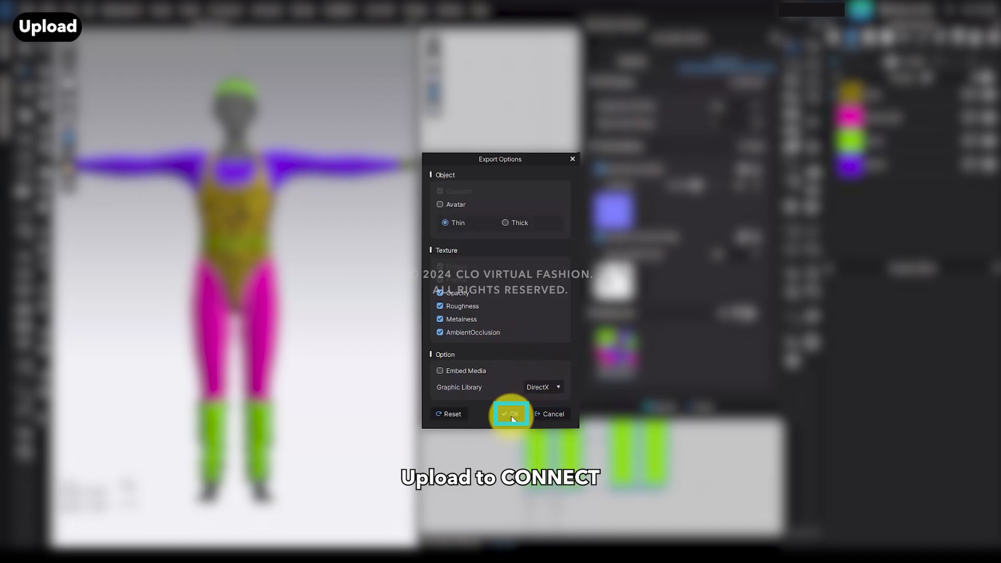
left_click(511, 414)
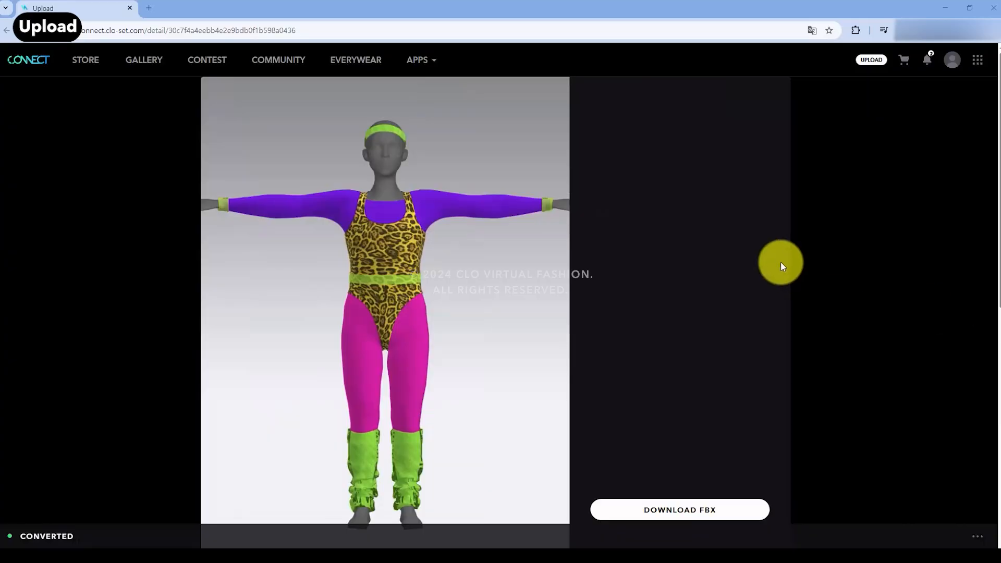
Step: Download the uploaded FBX from CONNECT, specifying the targeted platform as Others titled Tiktok
scroll(818, 283, "down", 2)
left_click(691, 405)
left_click(512, 281)
scroll(510, 304, "down", 2)
left_click(510, 305)
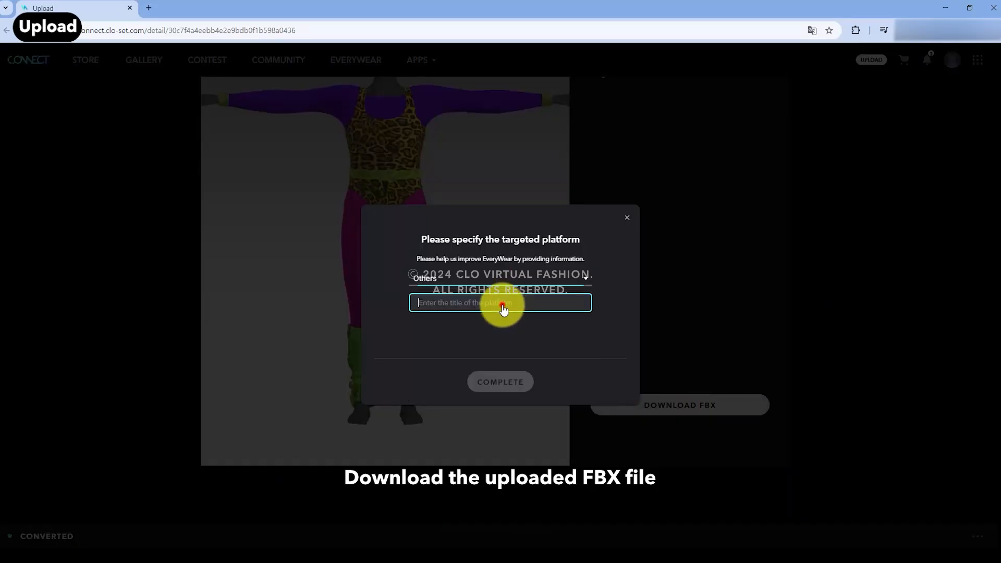
type("Tiktok")
left_click(487, 381)
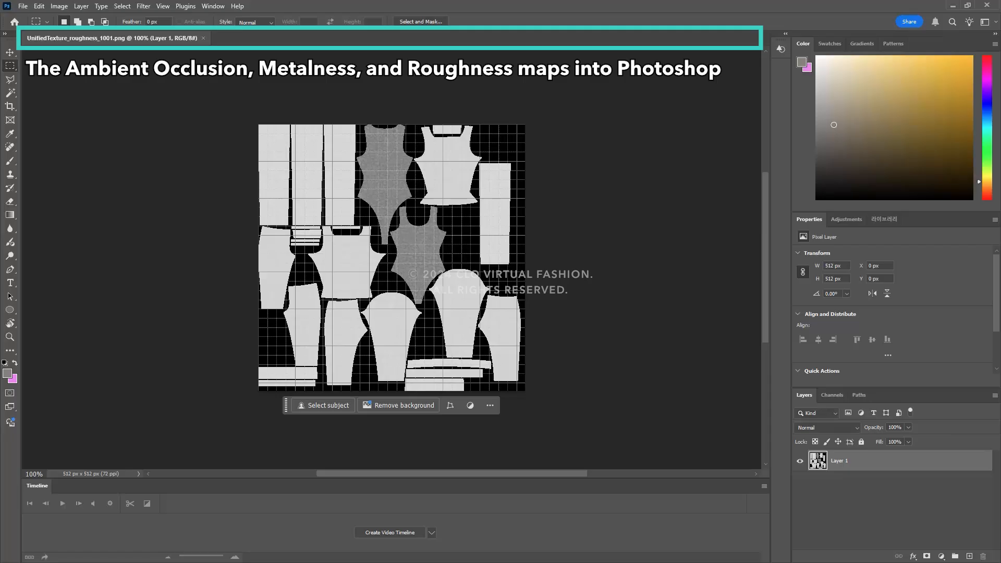
Step: In Photoshop, open the ambient occlusion and metalness maps next to the roughness map
left_click_drag(427, 110, 301, 36)
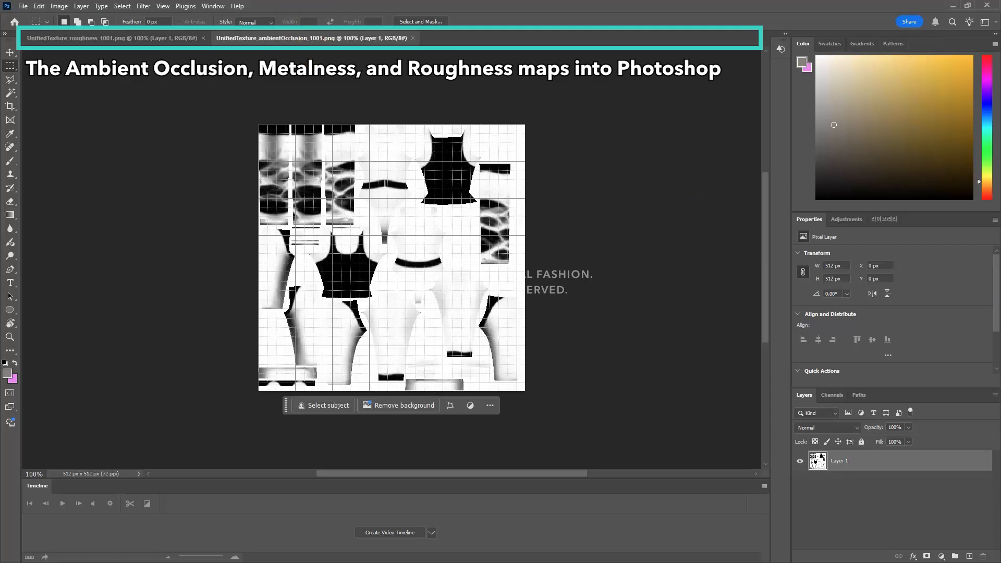
left_click_drag(831, 224, 516, 45)
left_click(284, 39)
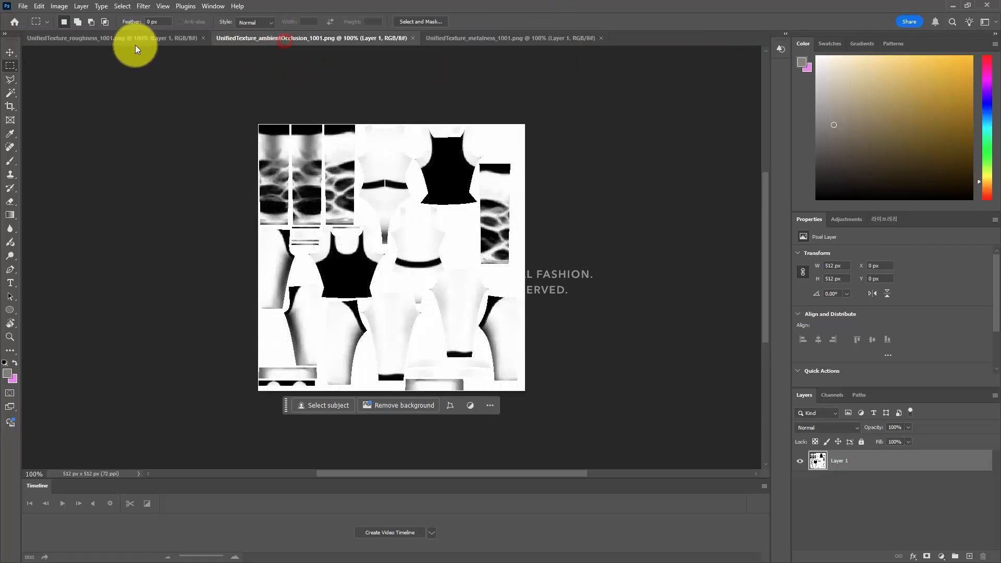
left_click(143, 39)
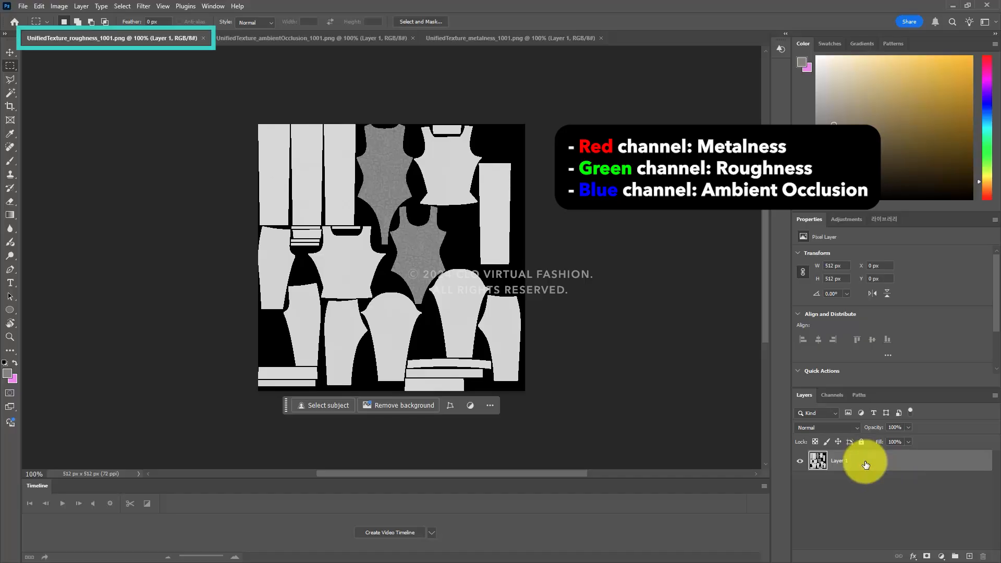
Step: Paste the roughness map into the Green channel of the roughness document
key("ctrl+a")
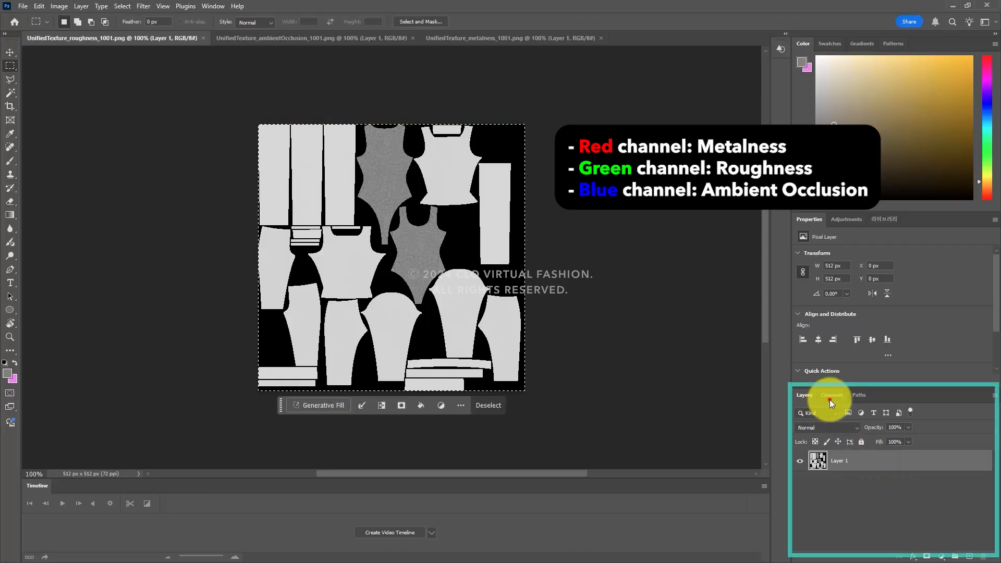
left_click(832, 396)
left_click(850, 451)
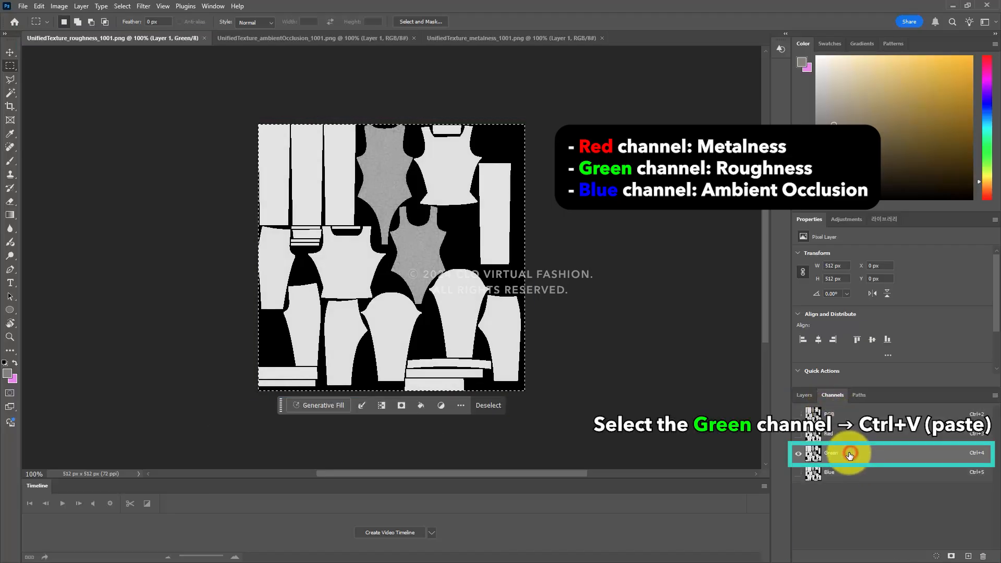
key("ctrl+v")
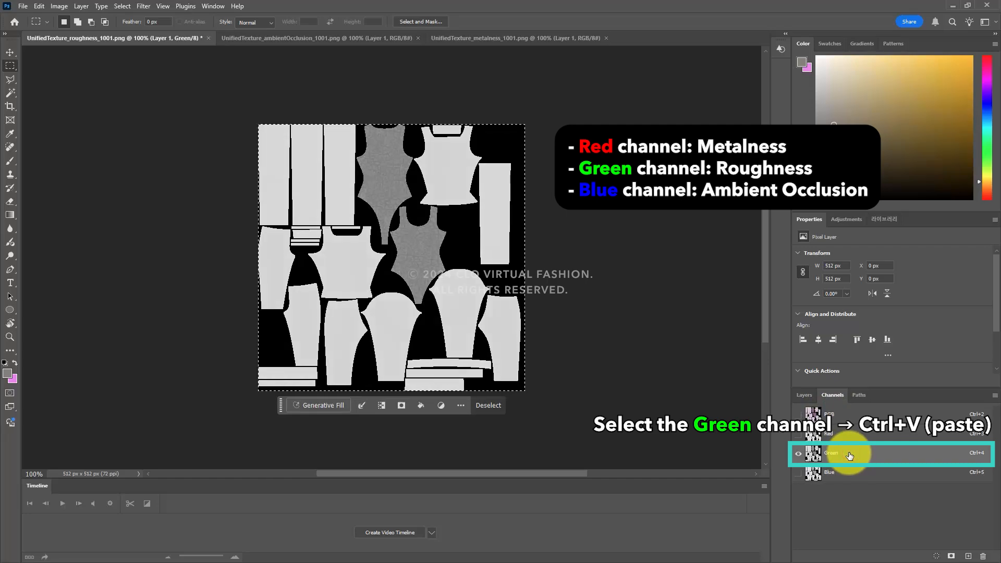
Step: Copy the whole ambient occlusion map and paste it into the roughness document's Blue channel
left_click(320, 39)
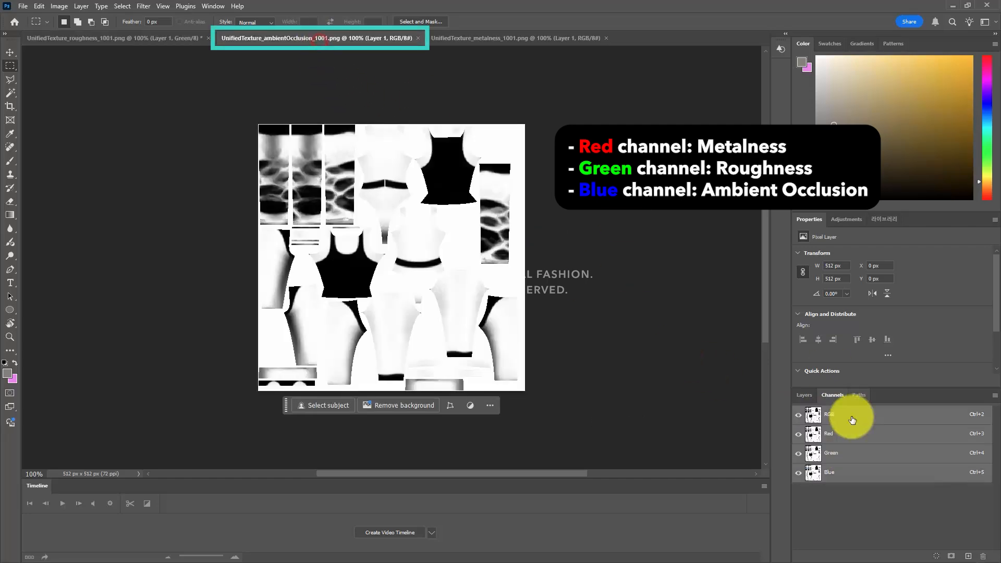
left_click(803, 395)
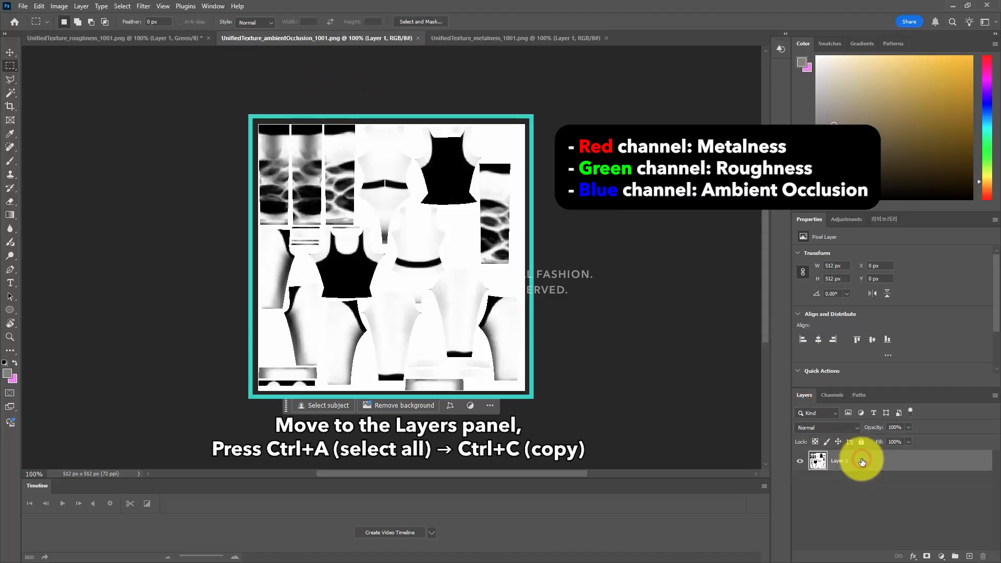
key("ctrl+a")
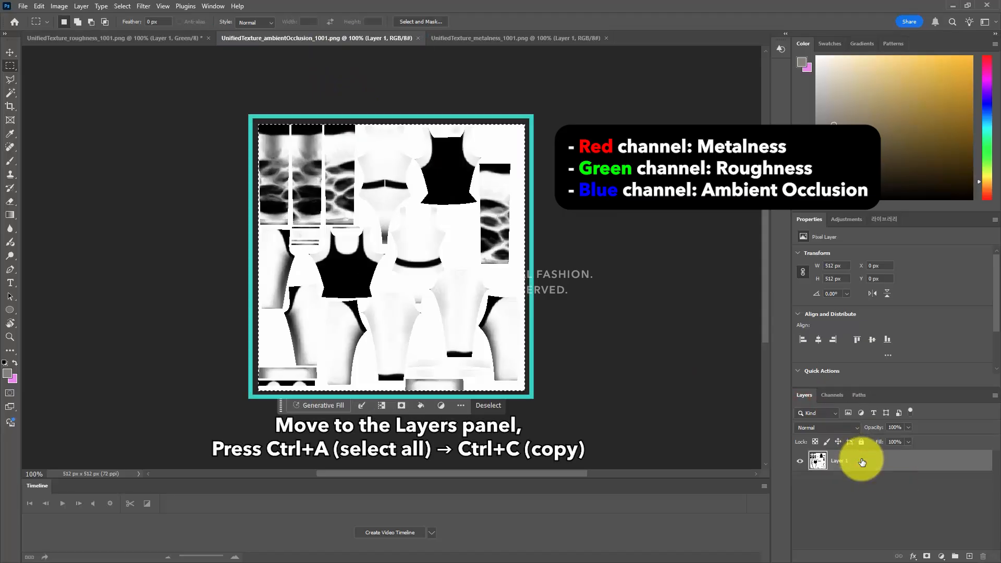
left_click(161, 39)
left_click(831, 395)
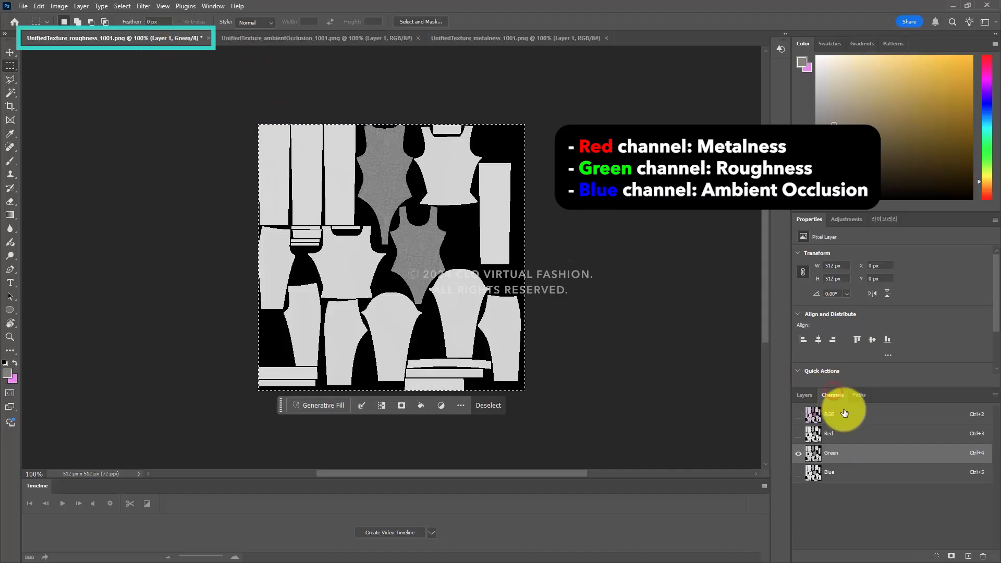
left_click(847, 474)
key("ctrl+v")
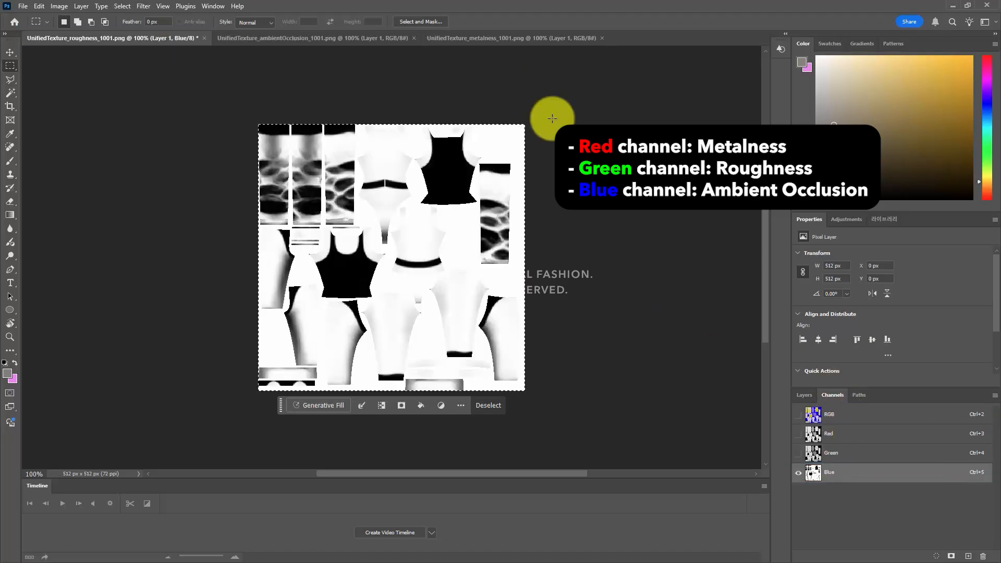
Step: Copy the whole metalness map and paste it into the roughness document's Red channel
left_click(503, 39)
left_click(803, 395)
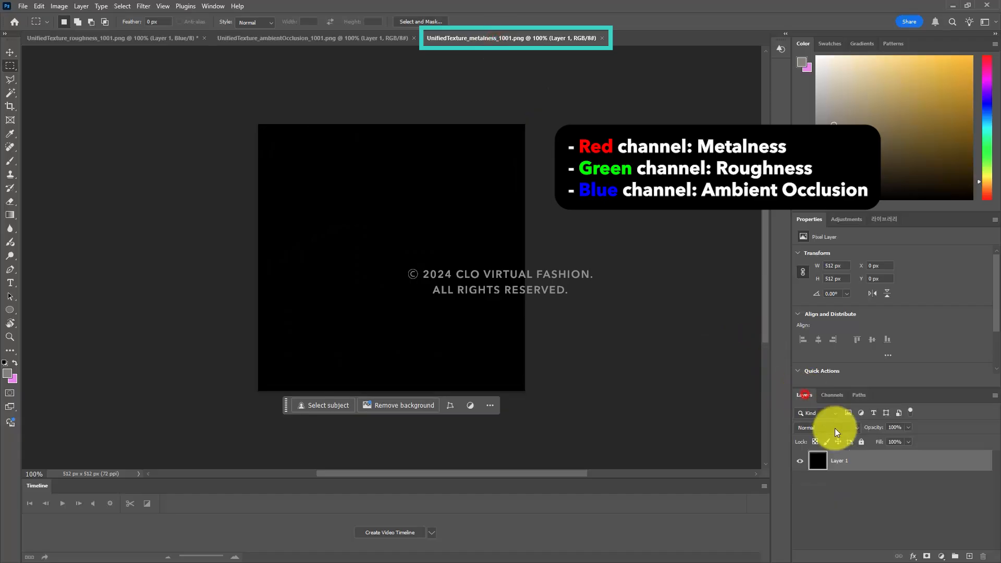
key("ctrl+a")
key("ctrl+c")
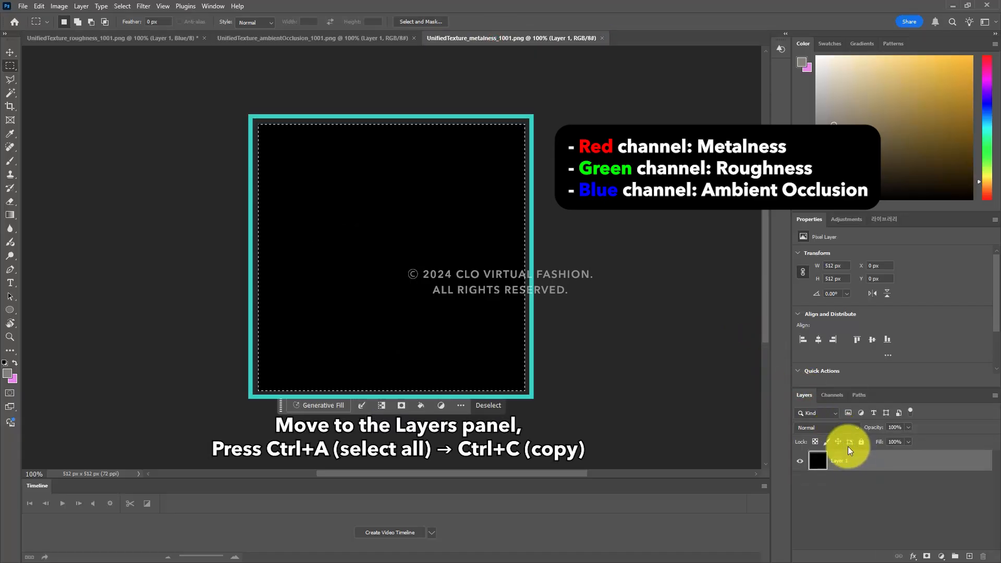
left_click(156, 38)
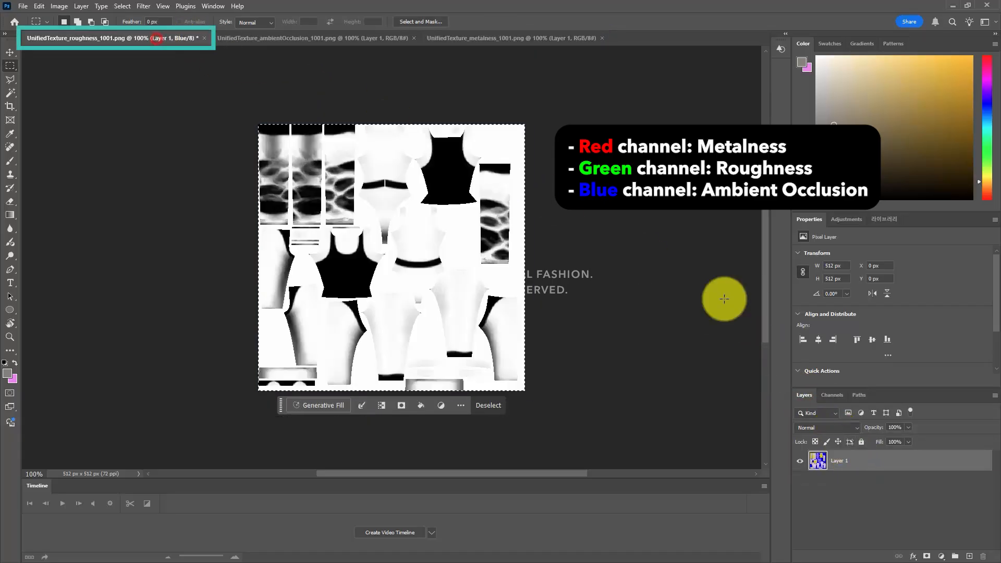
left_click(832, 395)
left_click(860, 438)
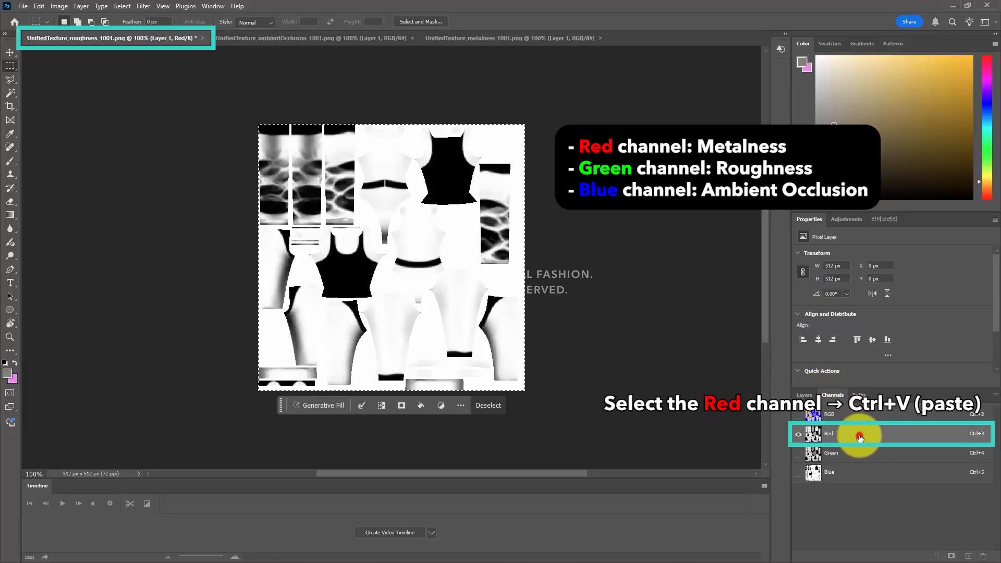
key("ctrl+v")
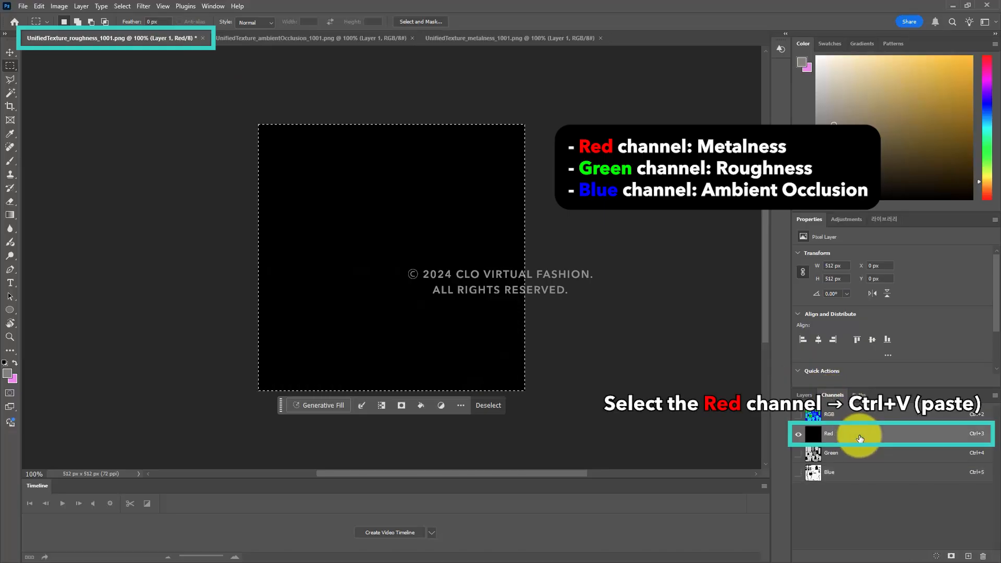
Step: Show the composite RGB channels and save the packed texture as a PNG named UnifiedTexture_roughness_1001 MRAO
left_click(798, 415)
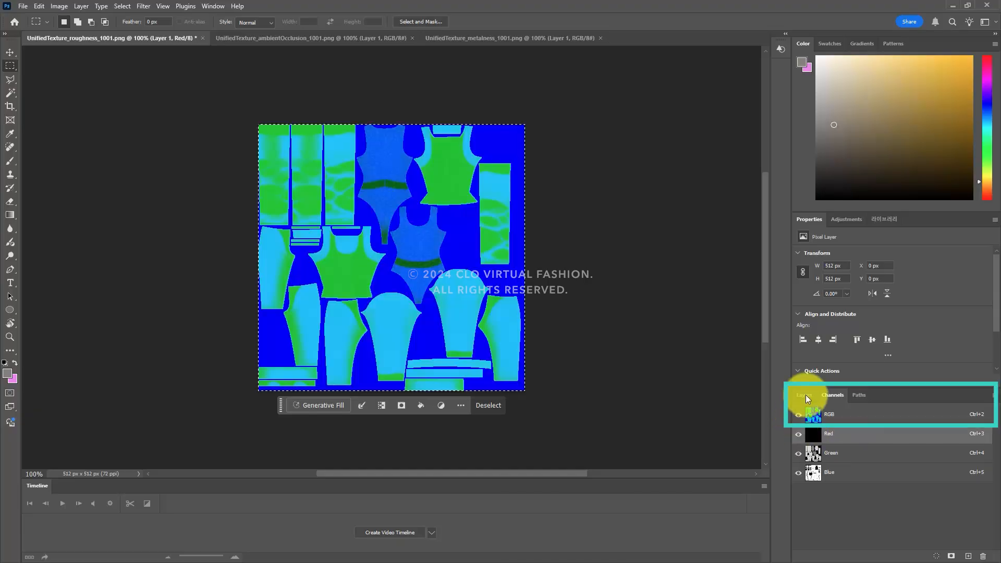
left_click(804, 394)
left_click(846, 506)
left_click(643, 364)
left_click(23, 6)
left_click(56, 130)
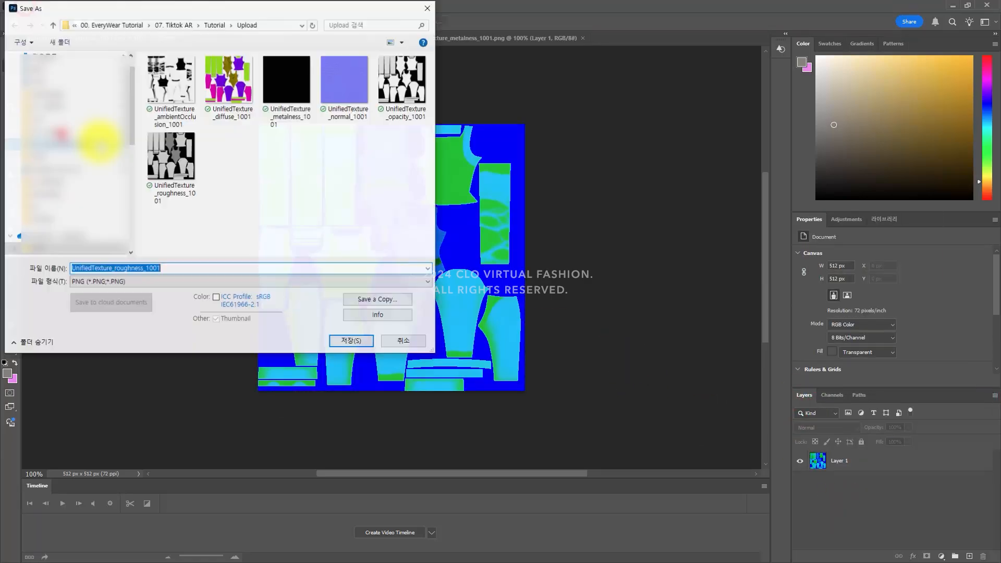
left_click(244, 298)
key("Return")
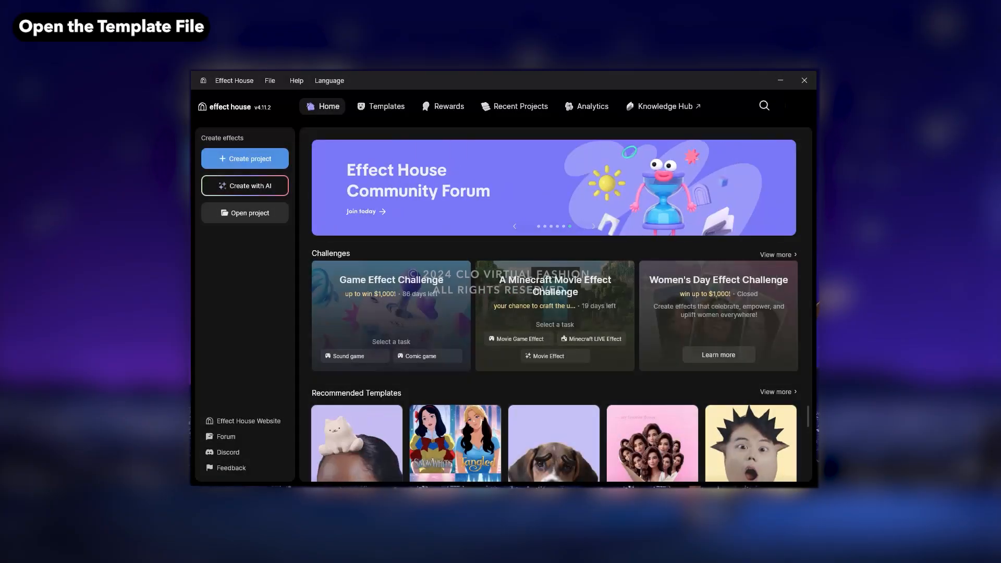
Step: Switch to Effect House, search templates for cloth and open the Clothing Try On template
left_click(767, 106)
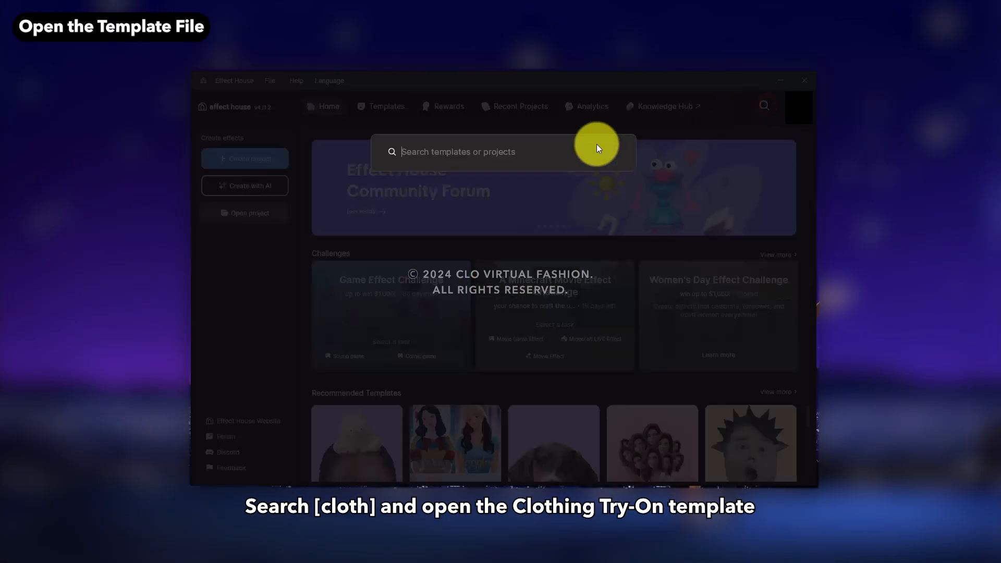
type("cloth")
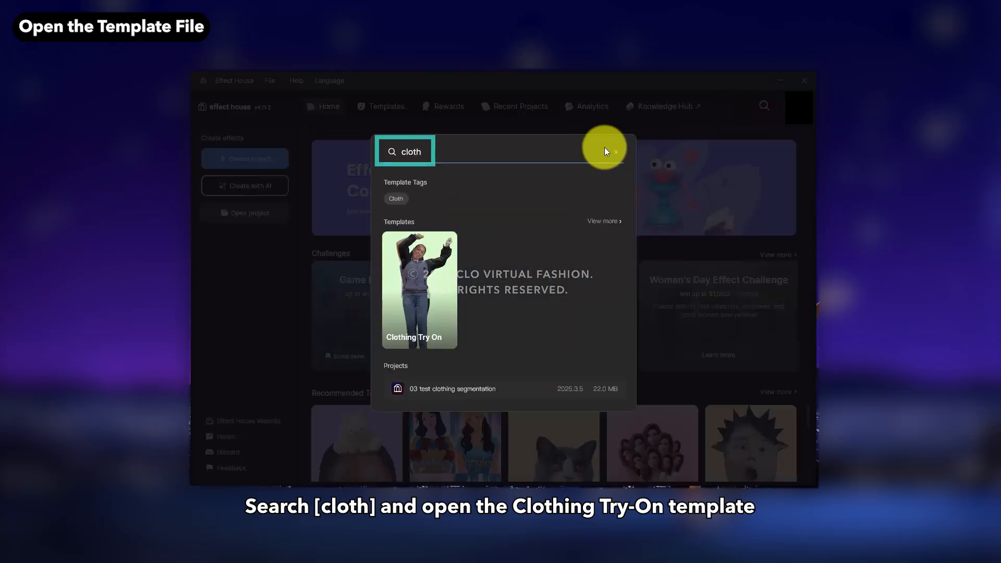
left_click(407, 280)
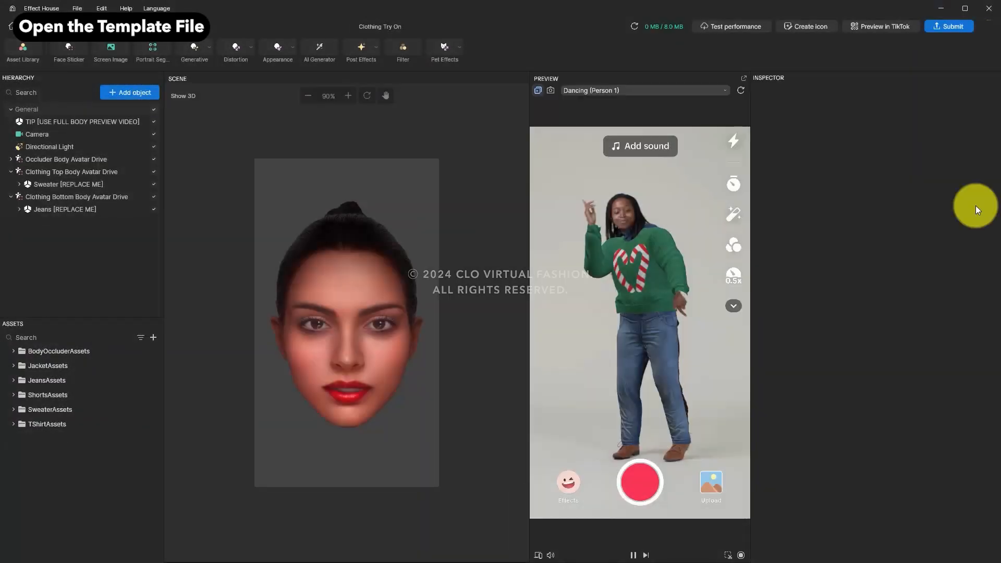
Step: Delete the Occluder, Clothing Top and Clothing Bottom Body Avatar Drive objects with their sweater and jeans
left_click(31, 124)
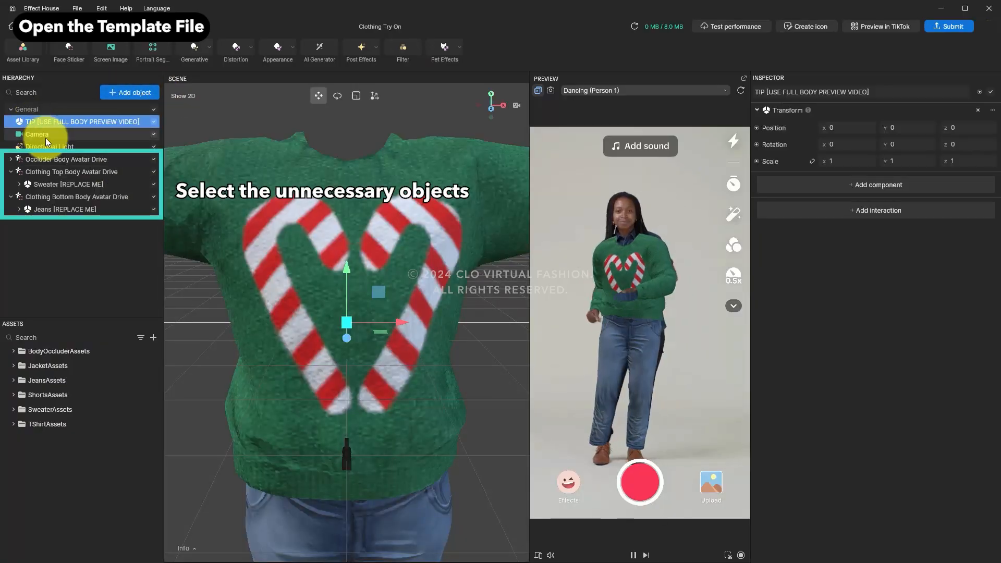
left_click(47, 156)
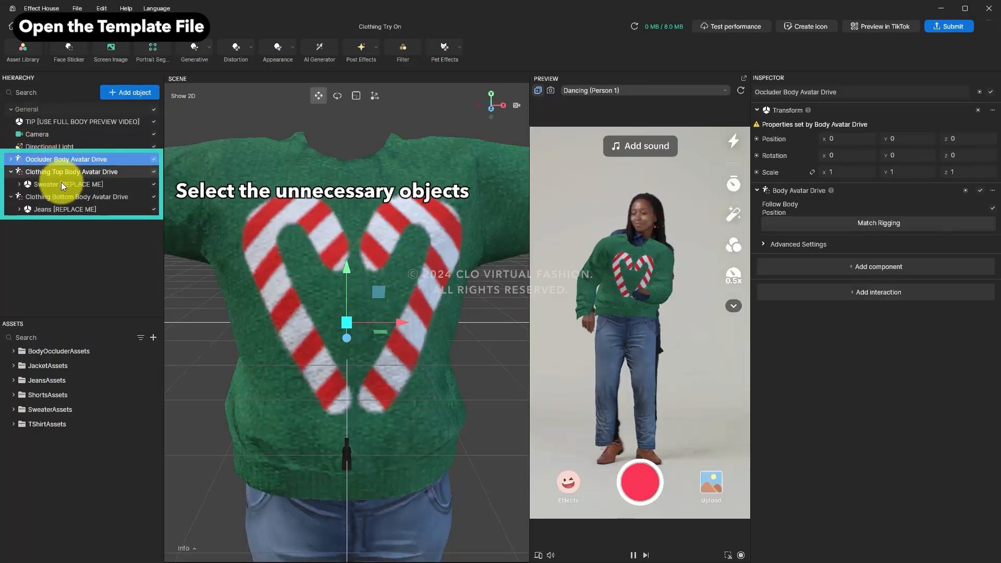
left_click(71, 210, "shift")
right_click(71, 210)
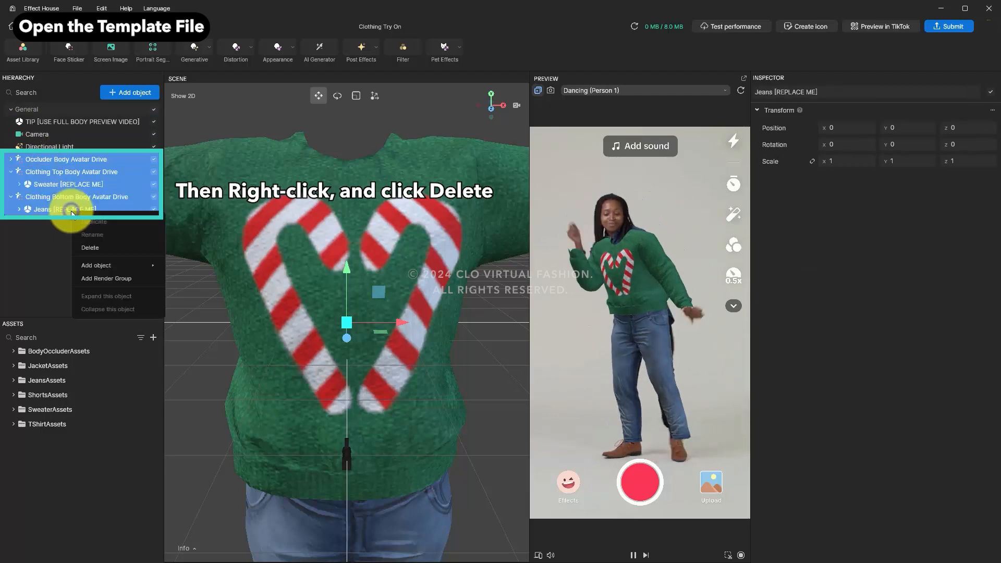
left_click(92, 248)
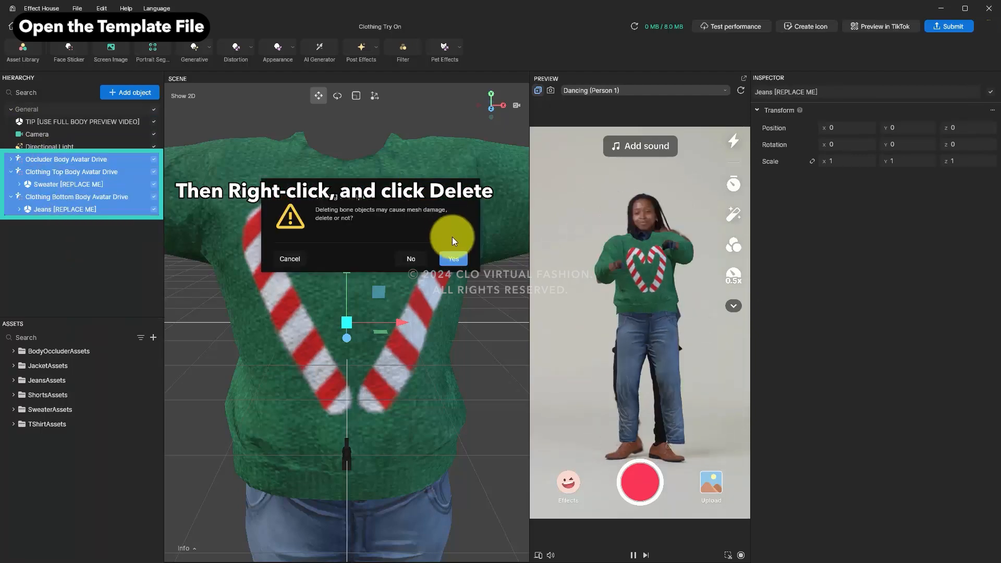
left_click(453, 259)
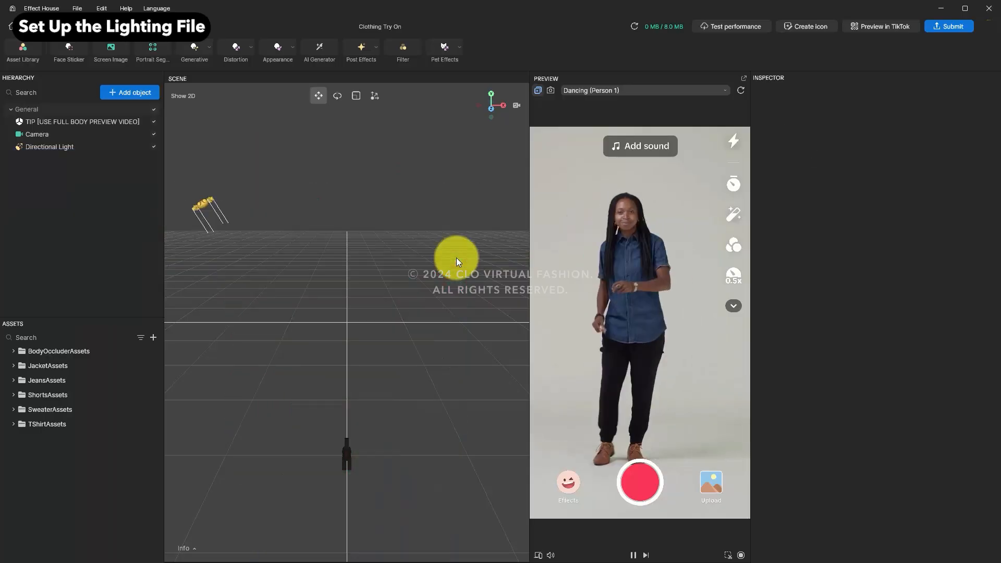
Step: Add an Environment Light scene object to the hierarchy
left_click(133, 96)
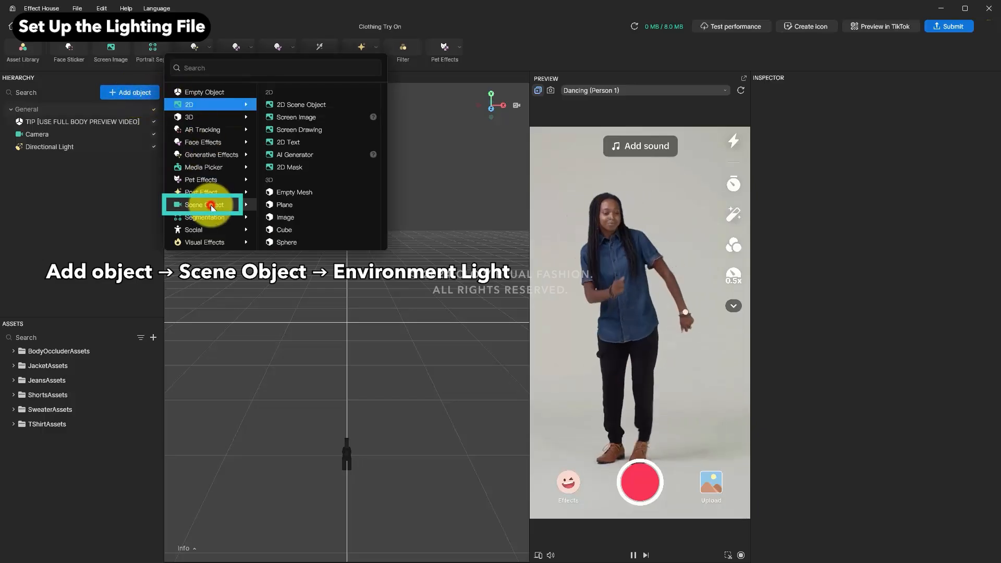
mouse_move(215, 204)
left_click(300, 167)
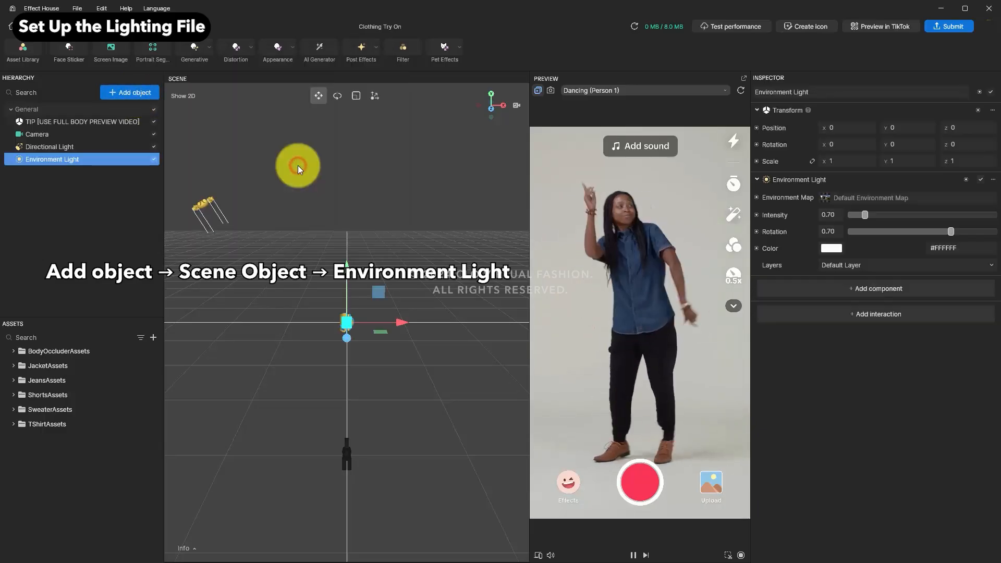
left_click(138, 236)
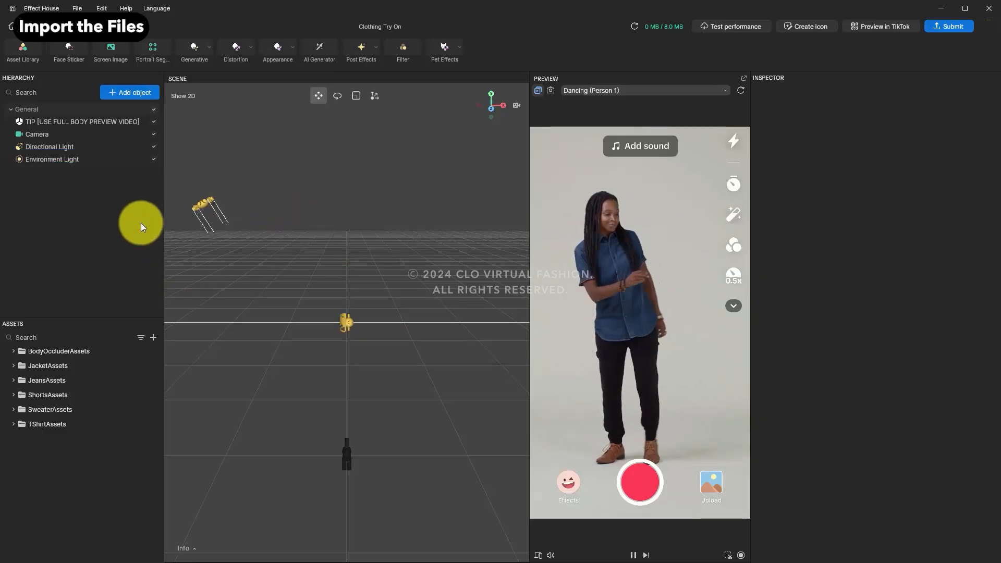
Step: Import the Tiktok Tutorial Outfit file from the computer into the assets
left_click(153, 337)
left_click(177, 329)
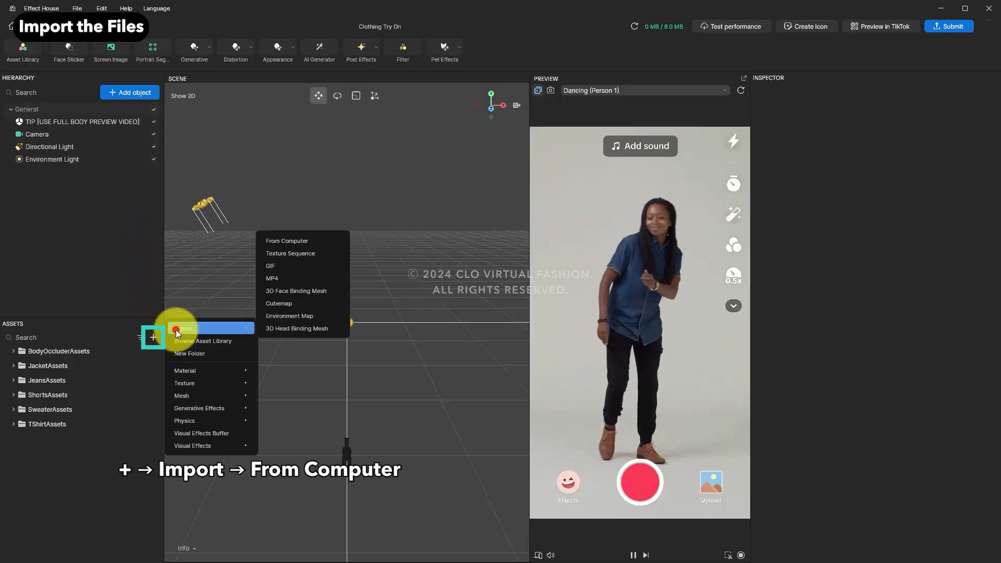
left_click(293, 241)
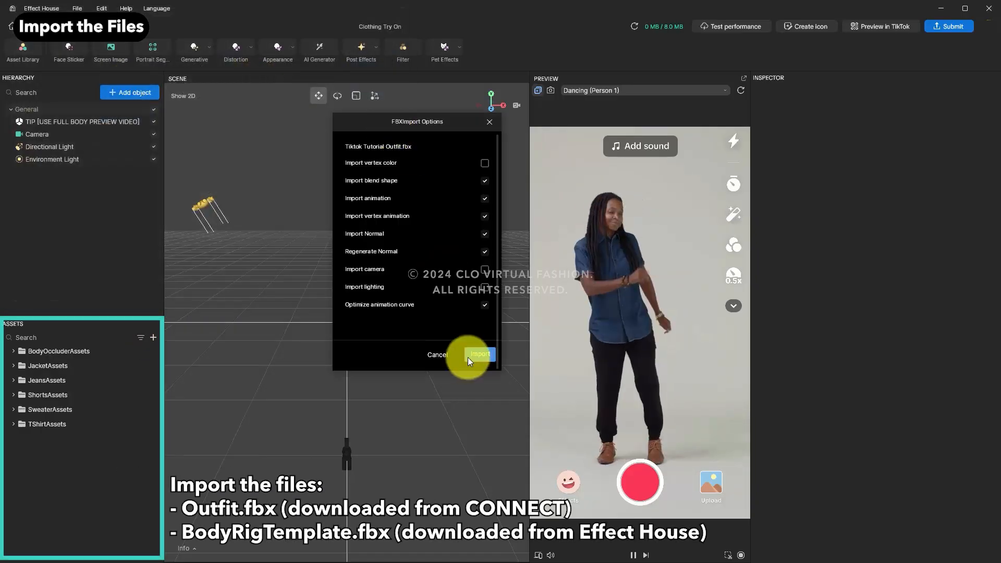
left_click(472, 356)
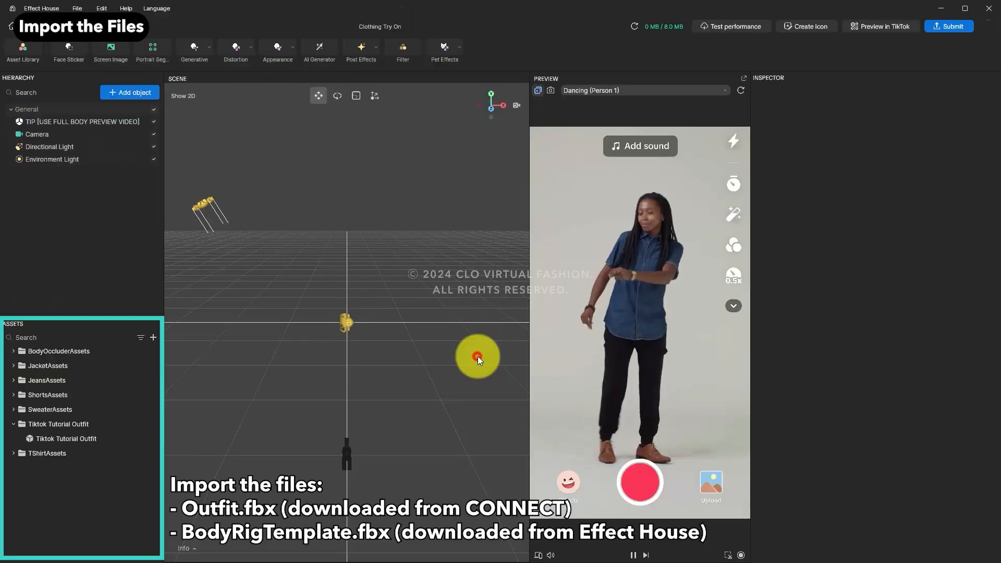
Step: Import BodyRigTemplate.fbx from the computer with the default FBX import options
left_click(153, 337)
left_click(193, 328)
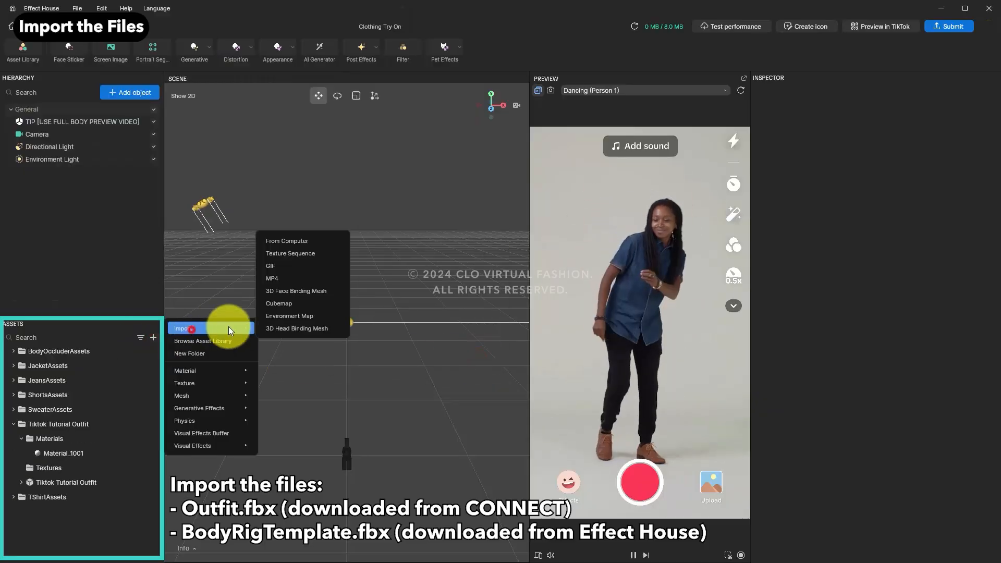
left_click(305, 245)
double_click(133, 98)
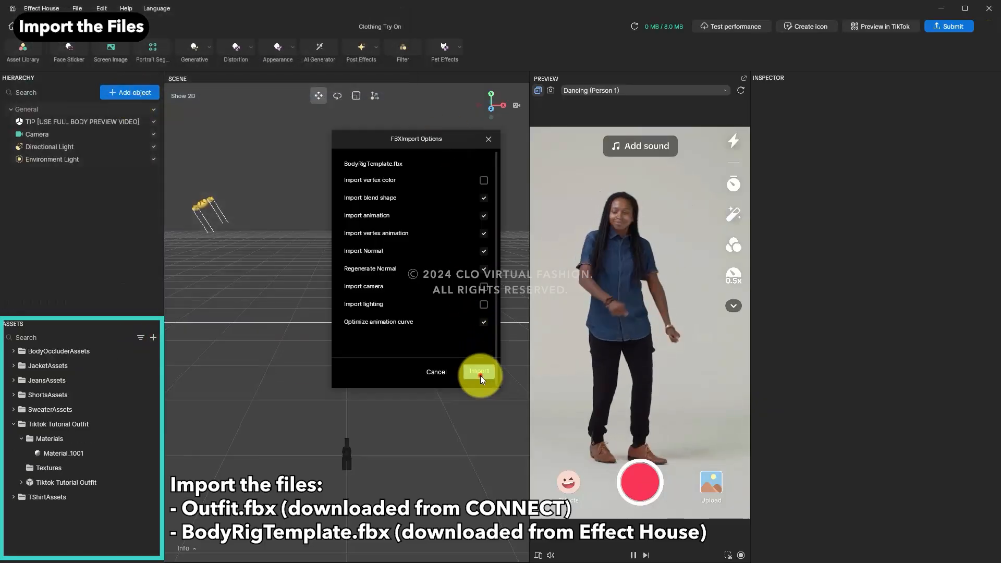
left_click(479, 374)
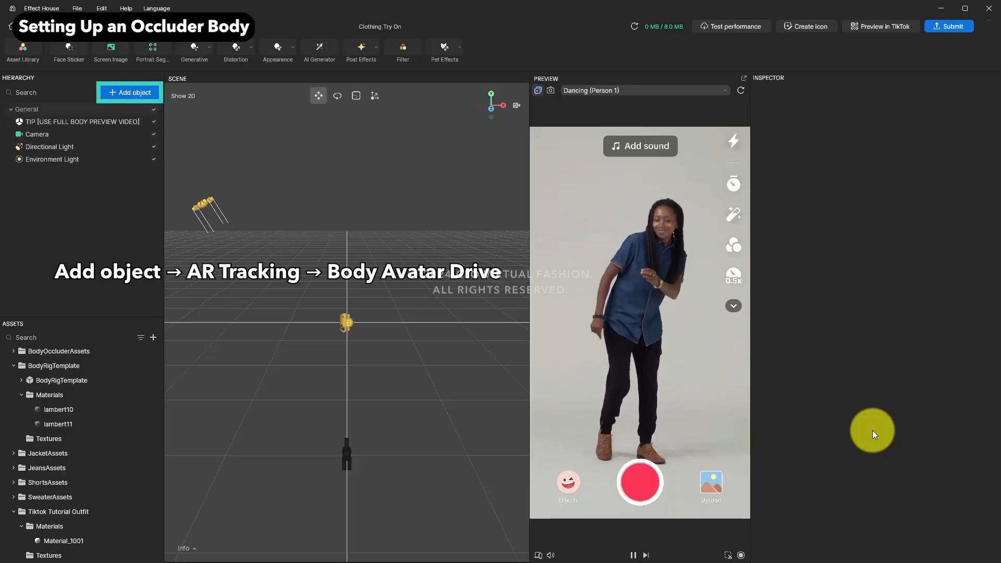
Step: Add a Body Avatar Drive object and place the BodyRigTemplate model inside it
left_click(136, 93)
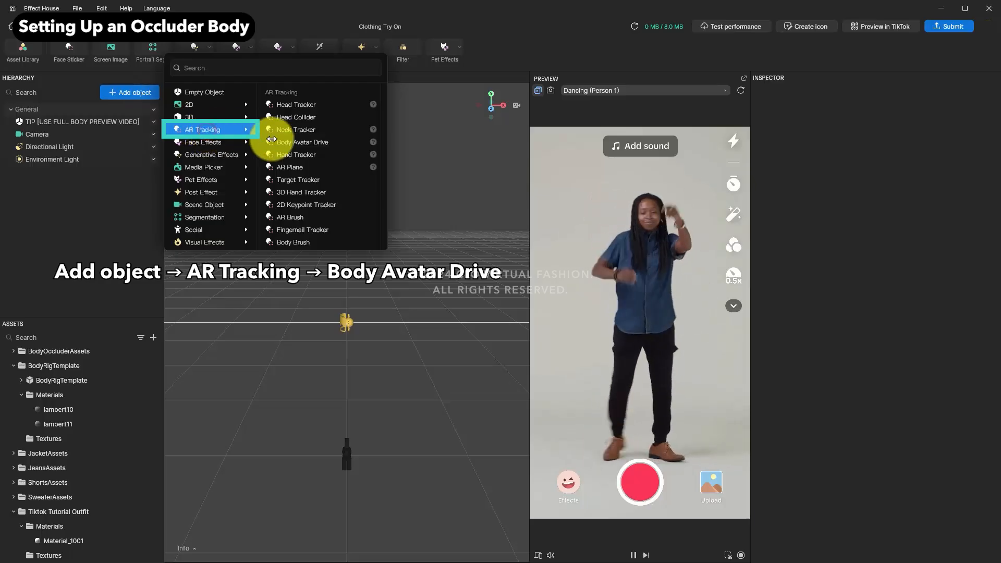
left_click(304, 143)
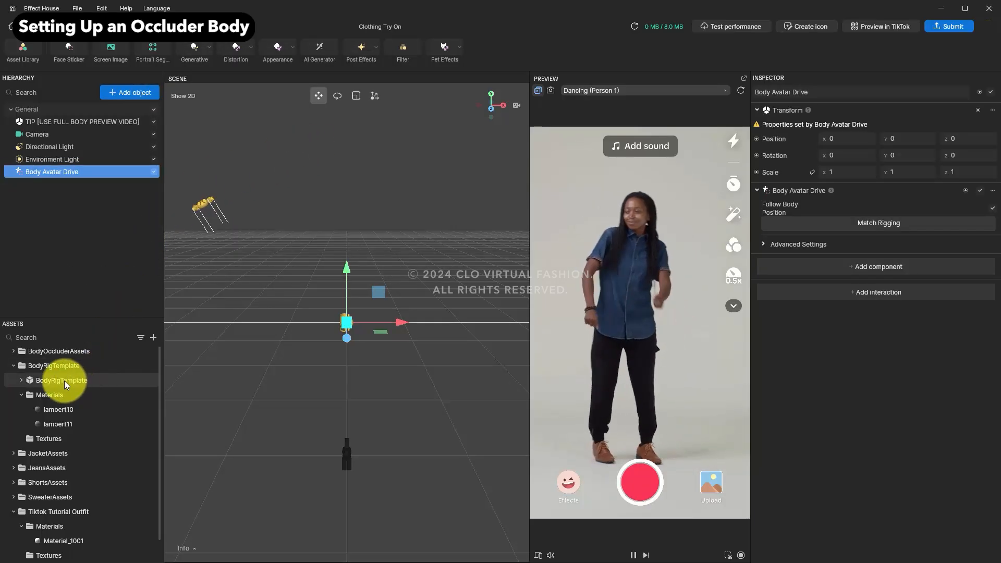
left_click_drag(65, 380, 55, 174)
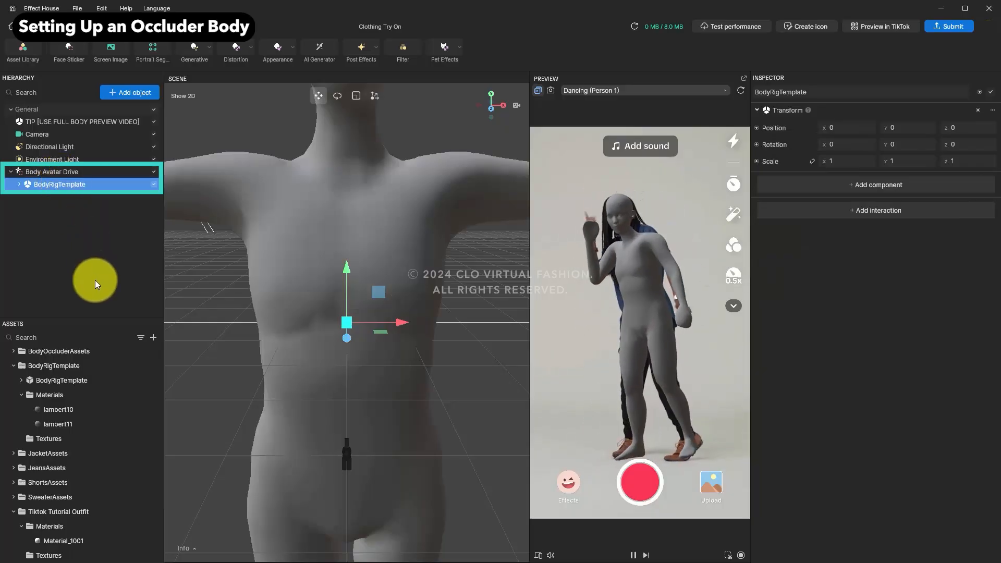
Step: Set both materials of the Mesh_Avatar3d skin mesh renderer to occluder_mat
left_click(18, 184)
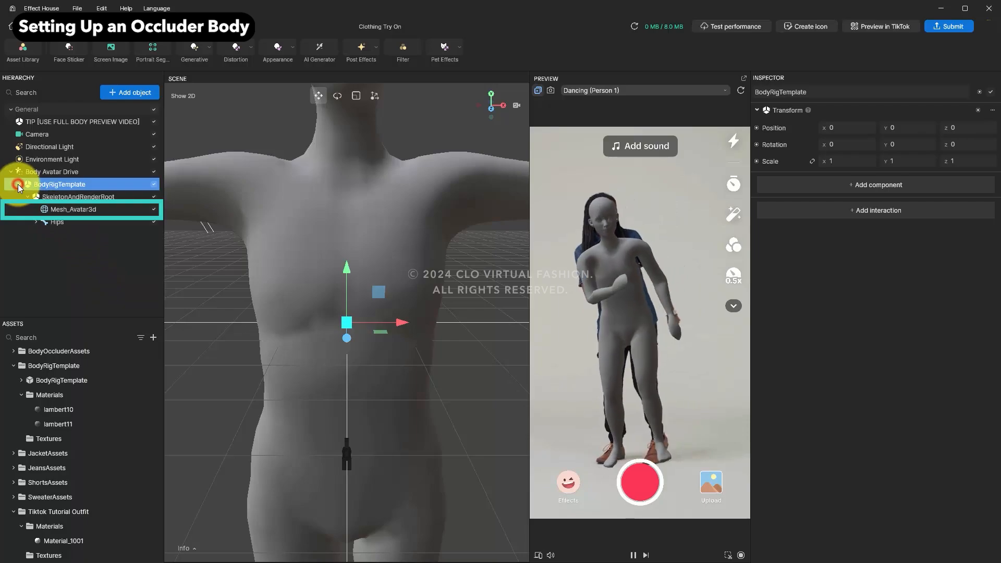
left_click(73, 210)
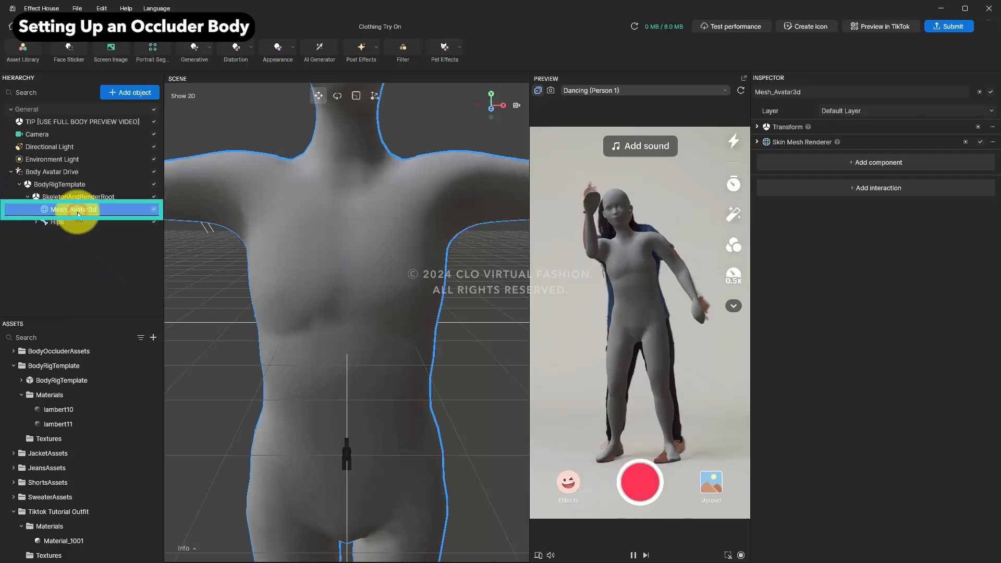
left_click(757, 142)
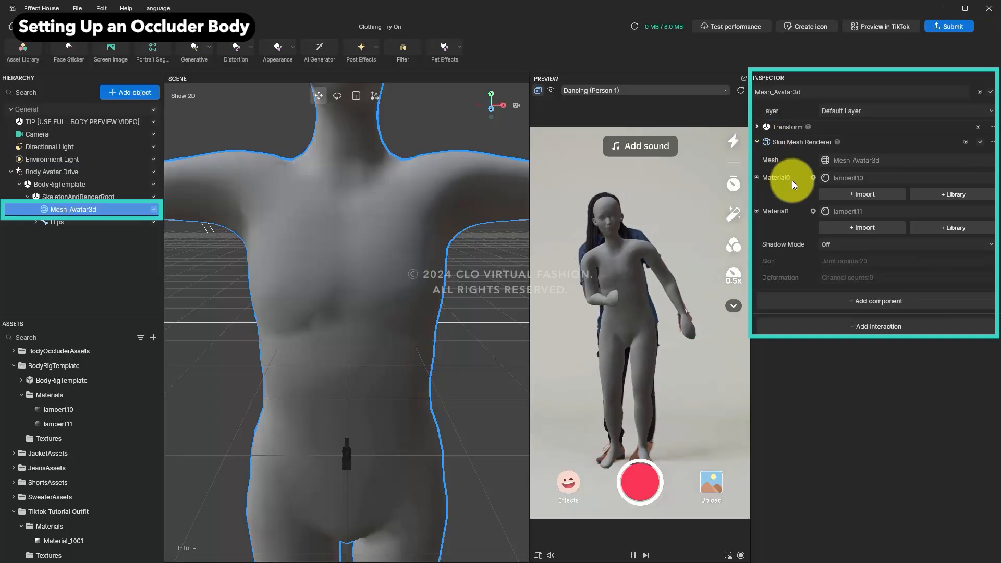
left_click(843, 179)
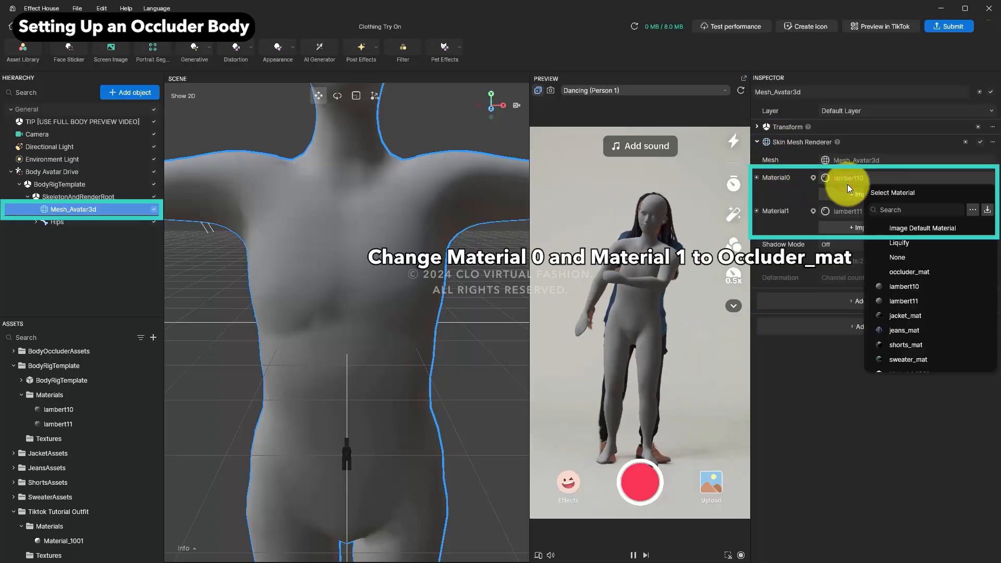
left_click(903, 271)
left_click(844, 211)
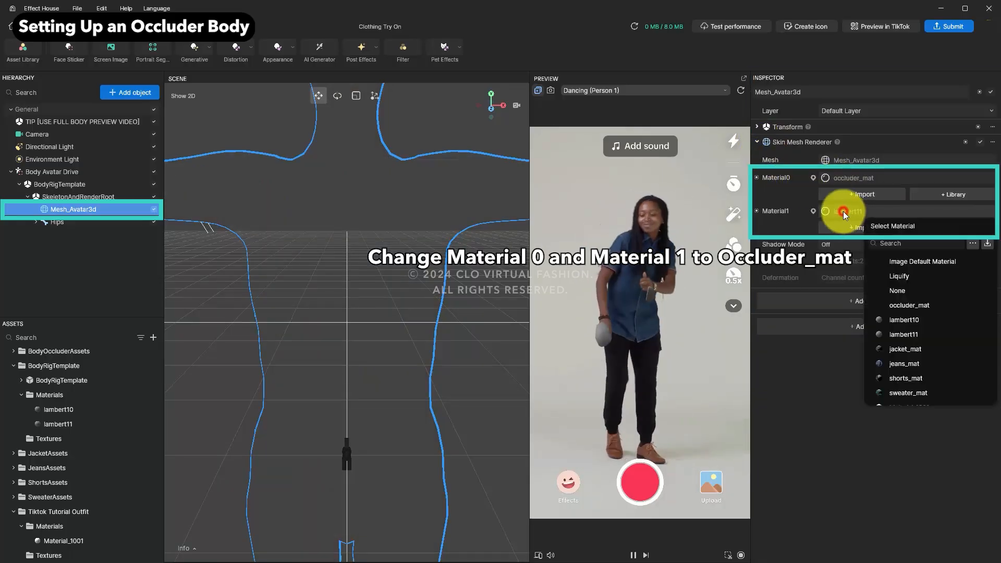
left_click(907, 304)
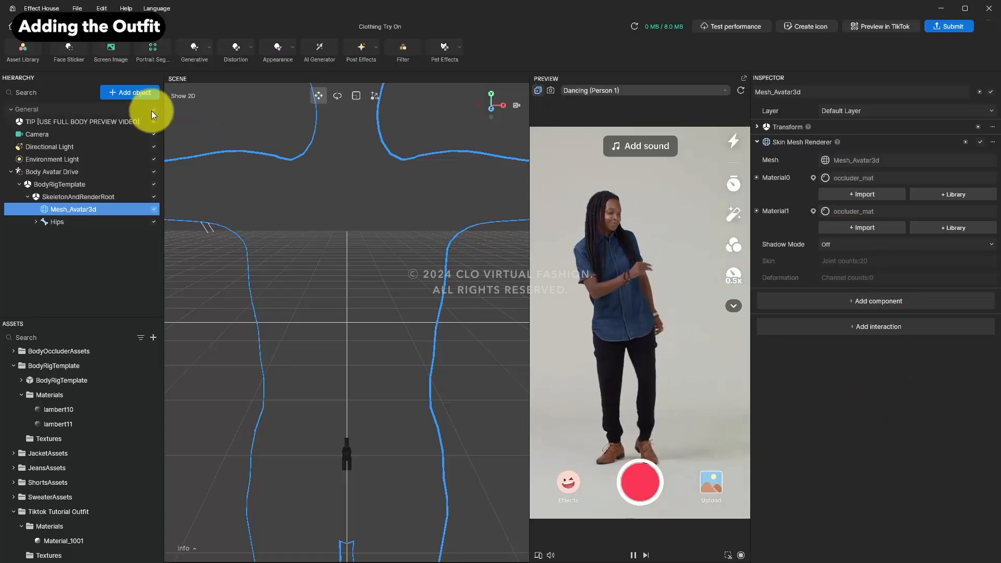
Step: Add a second Body Avatar Drive and place the Tiktok Tutorial Outfit model inside it
left_click(133, 94)
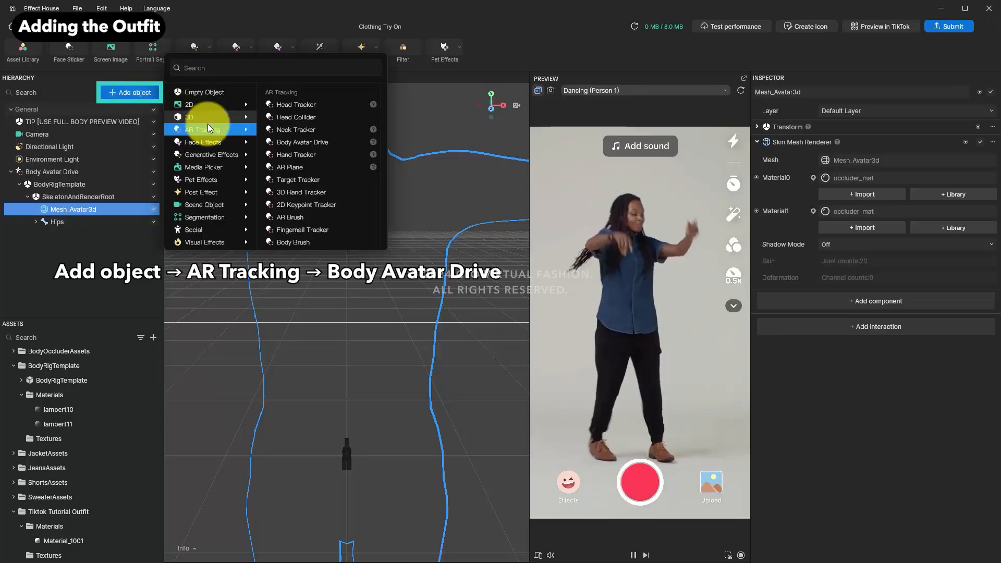
left_click(317, 143)
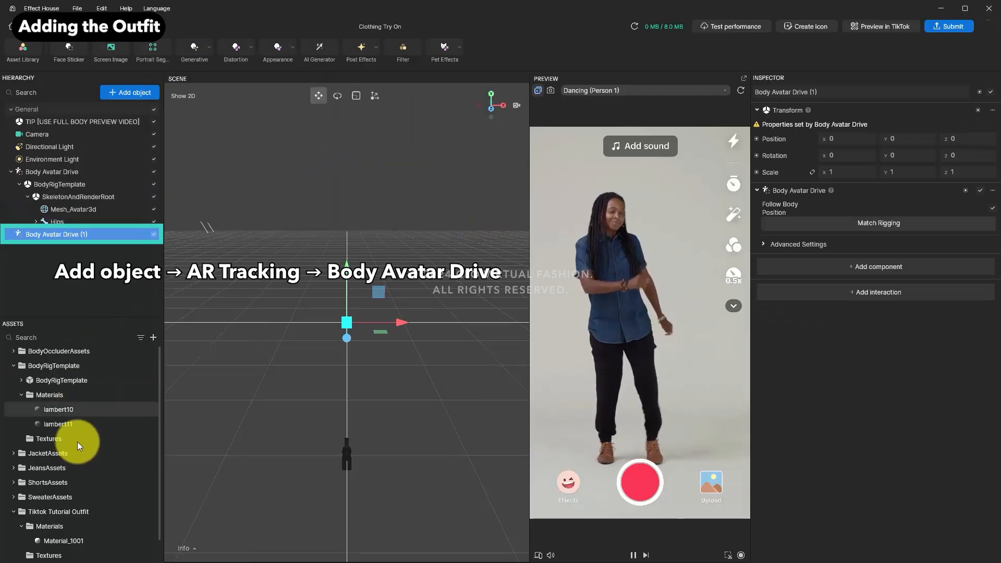
scroll(78, 458, "down", 2)
left_click_drag(57, 541, 61, 234)
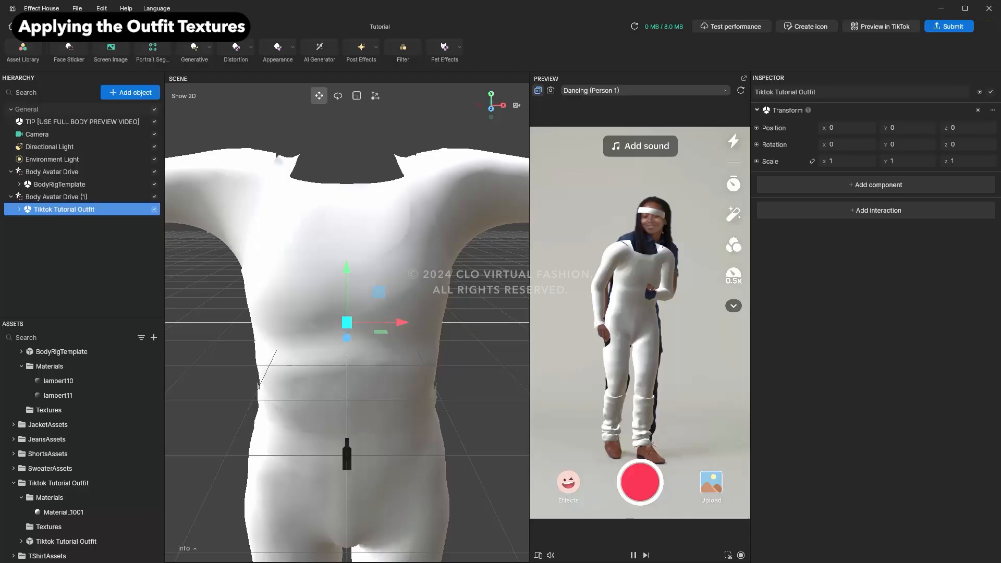
Step: Import the UnifiedTexture diffuse, opacity and roughness MRAO texture maps from the computer into the assets
left_click(155, 337)
mouse_move(183, 328)
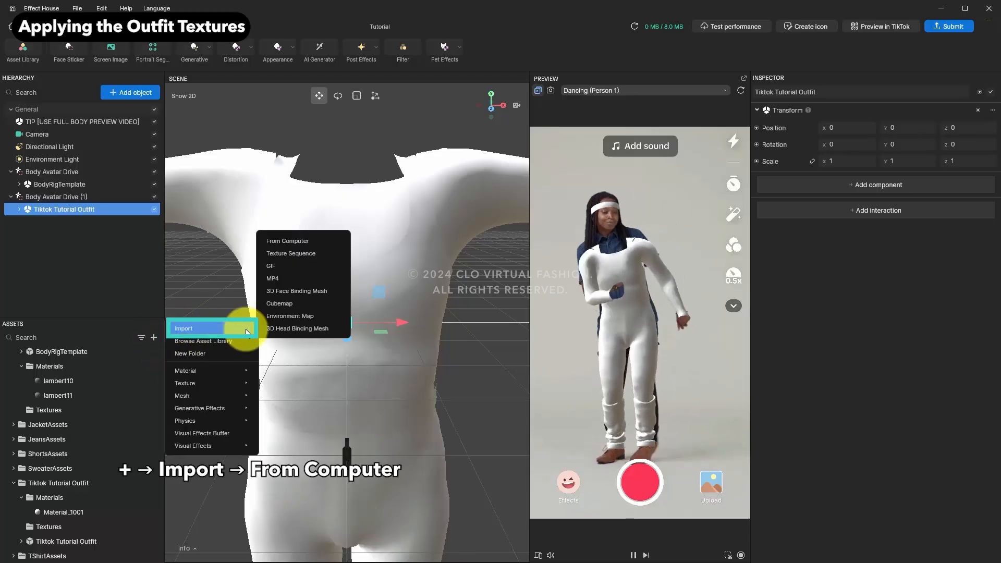
left_click(287, 241)
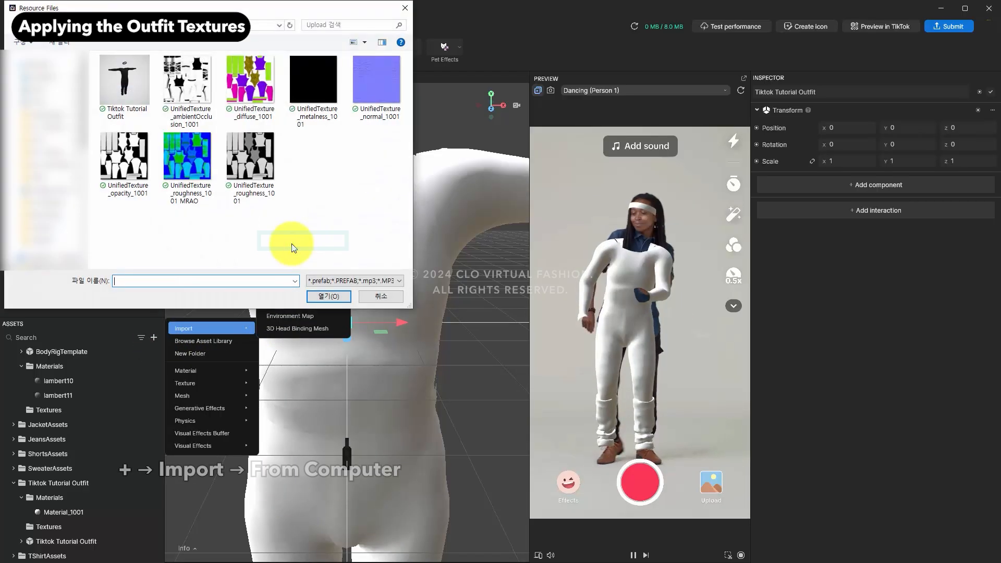
left_click(260, 99)
left_click(190, 176, "ctrl")
left_click(120, 170, "ctrl")
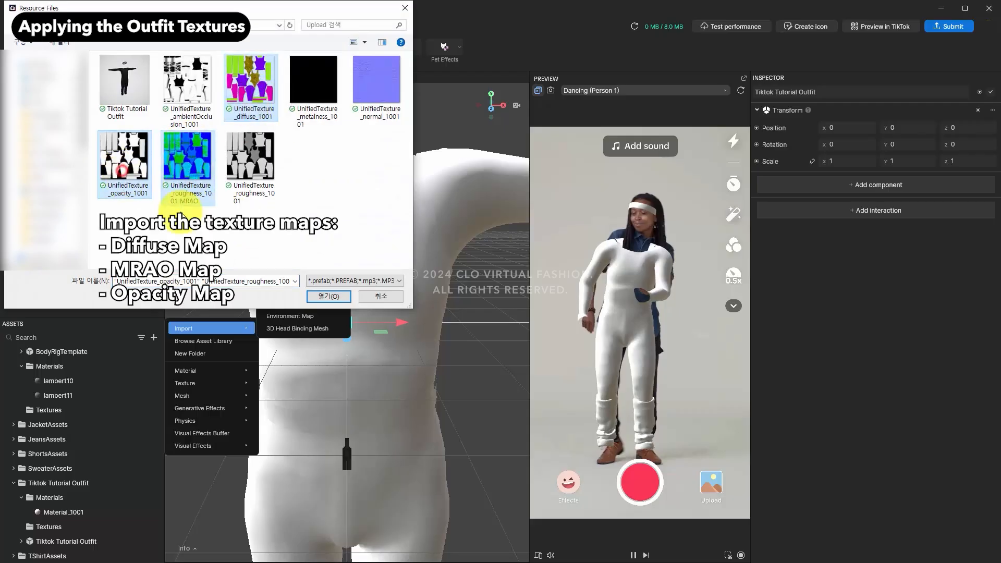
left_click(318, 296)
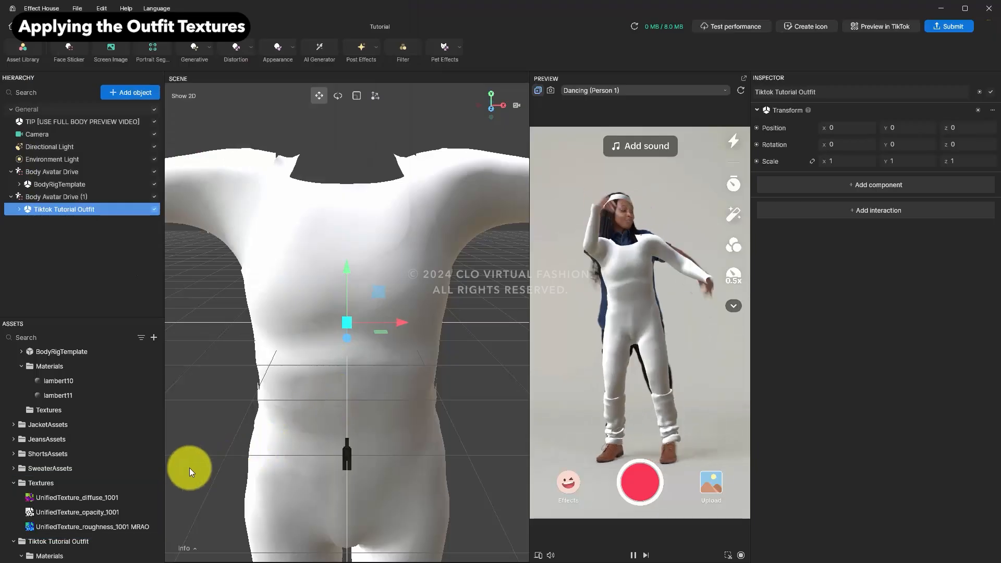
Step: Enable albedo Texture On for Material_1001 and assign UnifiedTexture_diffuse_1001 as its texture
scroll(120, 469, "down", 2)
left_click(67, 512)
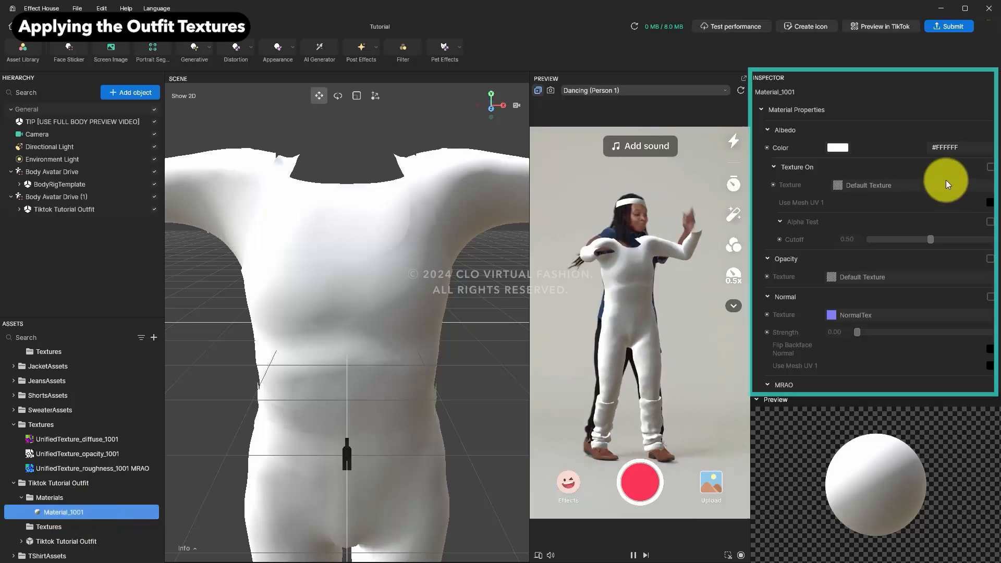
left_click(990, 167)
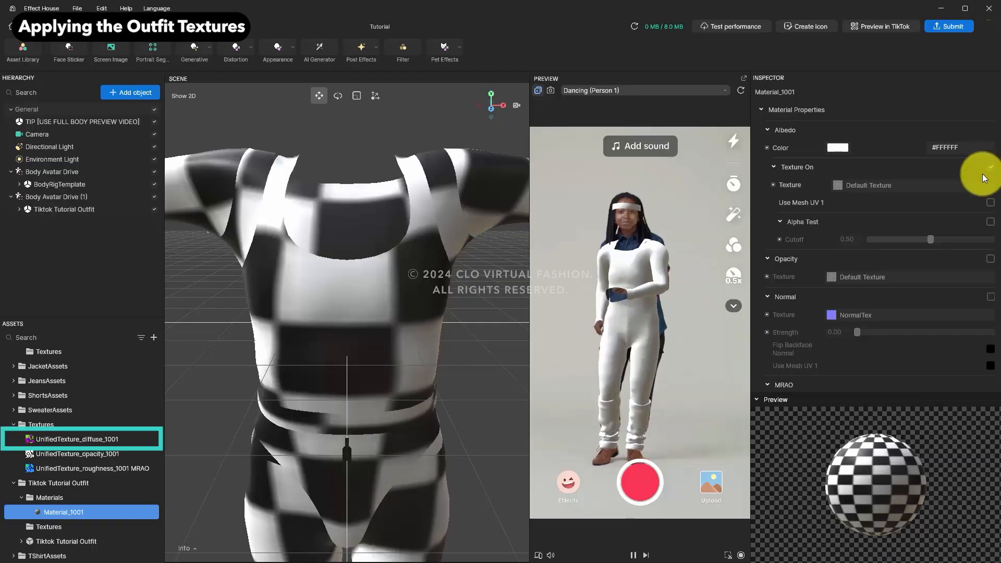
left_click_drag(47, 439, 886, 185)
Step: Enable Opacity and MRAO Texture On for Material_1001, assigning UnifiedTexture_opacity_1001 and UnifiedTexture_roughness_1001 MRAO respectively
left_click(991, 259)
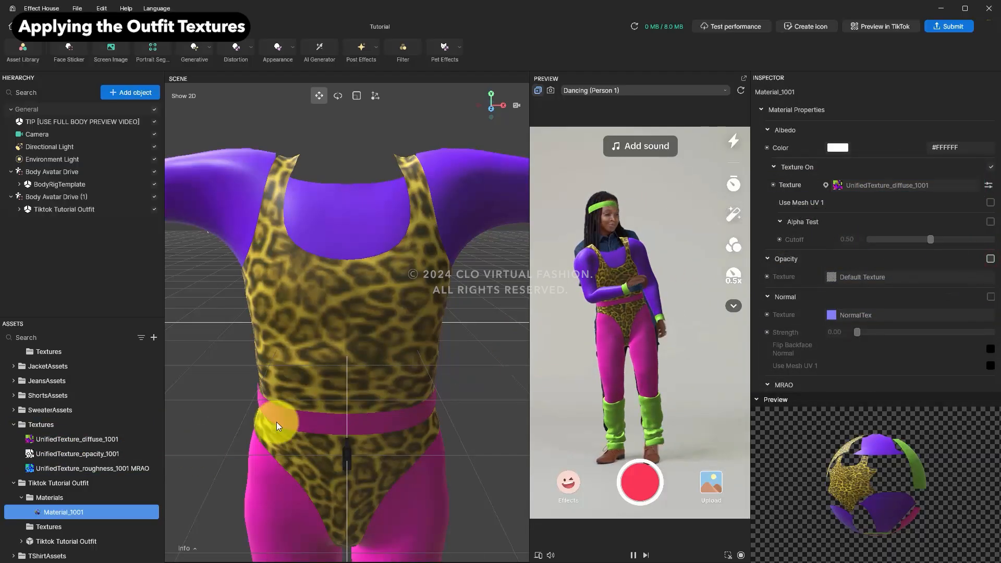
left_click_drag(64, 455, 868, 281)
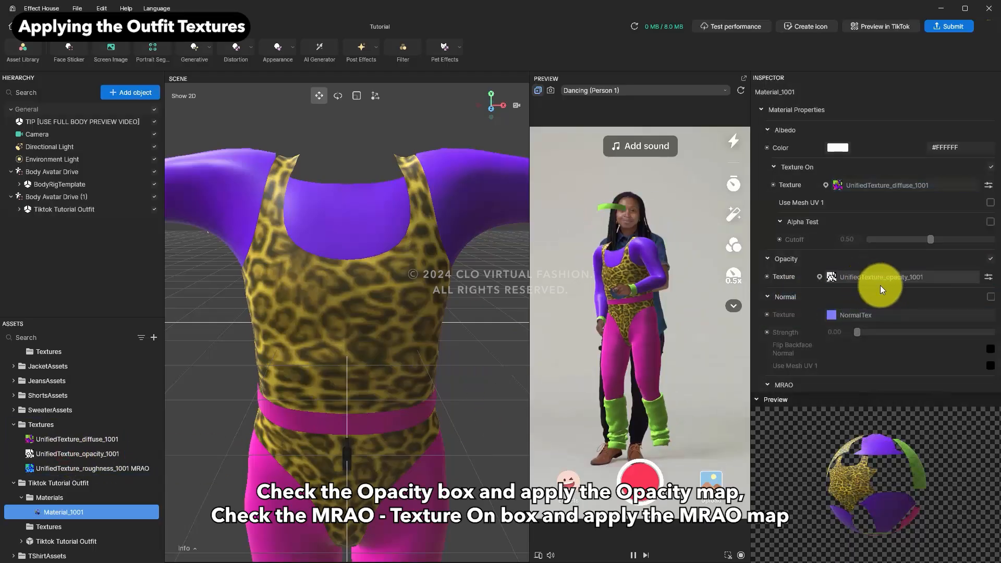
scroll(933, 313, "down", 3)
scroll(933, 314, "down", 2)
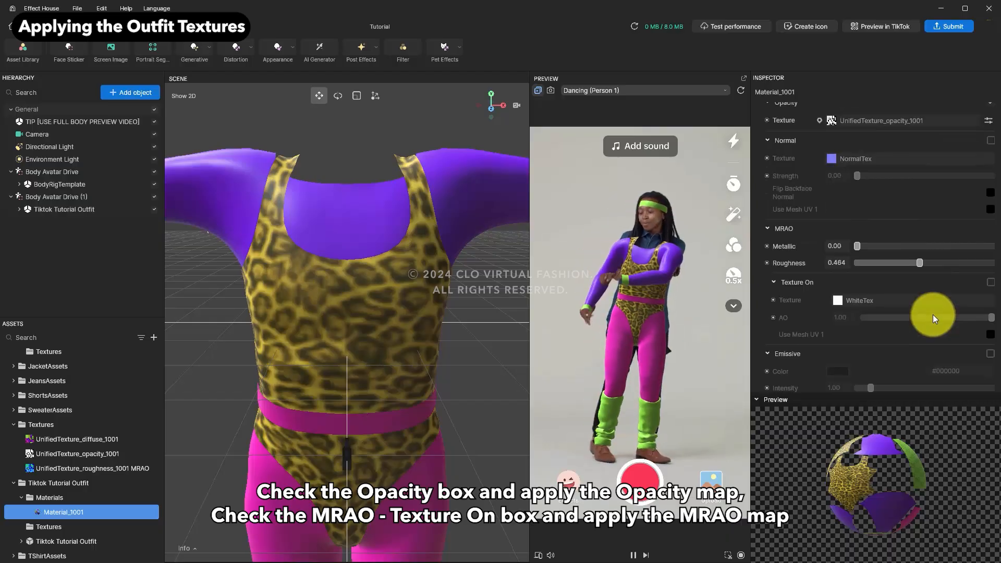
left_click(990, 283)
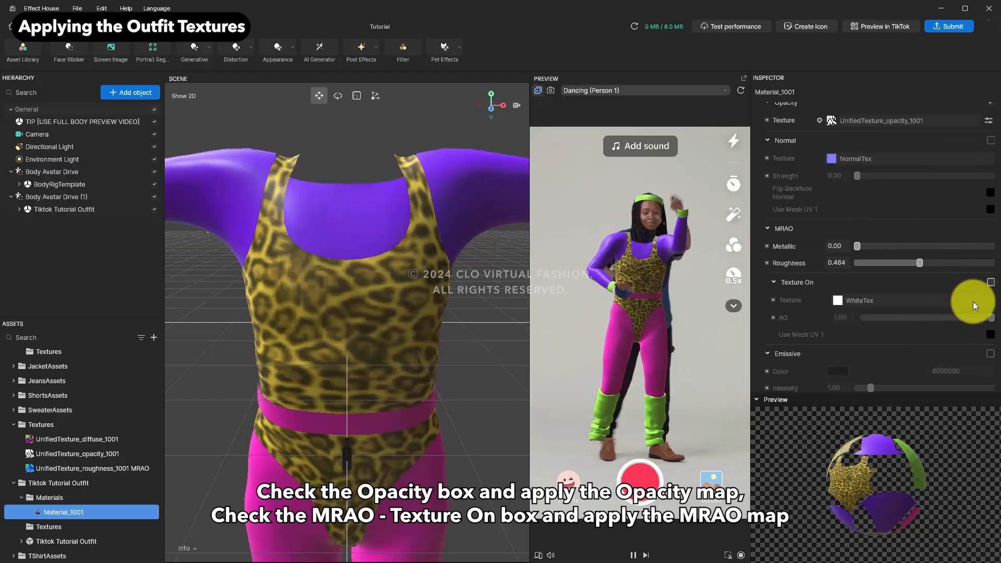
left_click_drag(87, 468, 890, 302)
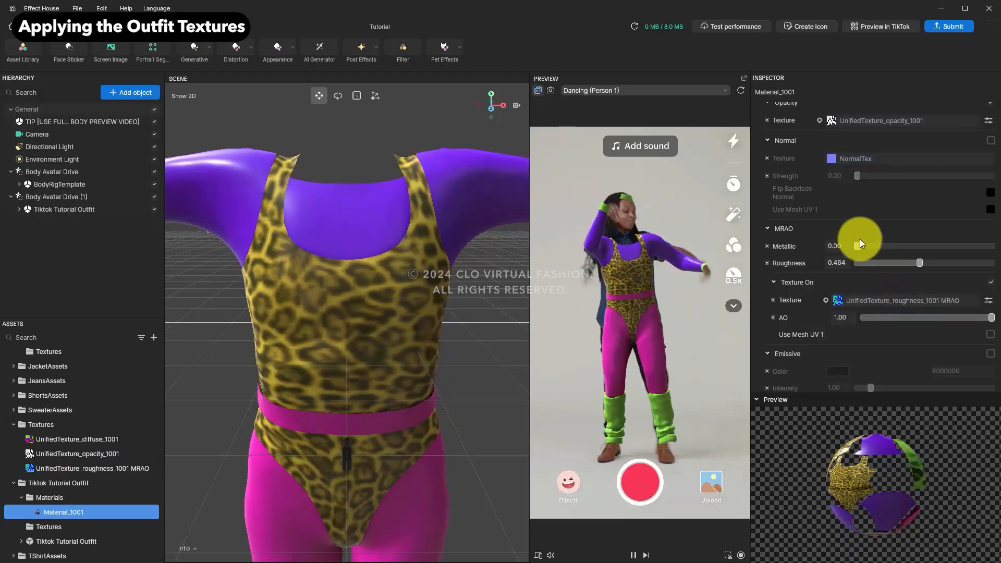
Step: Set the MRAO Roughness to 0.70 and adjust the Metallic slider of Material_1001
mouse_move(857, 246)
left_mouse_down()
mouse_move(965, 246)
mouse_move(858, 252)
left_mouse_up()
left_click_drag(921, 263, 952, 264)
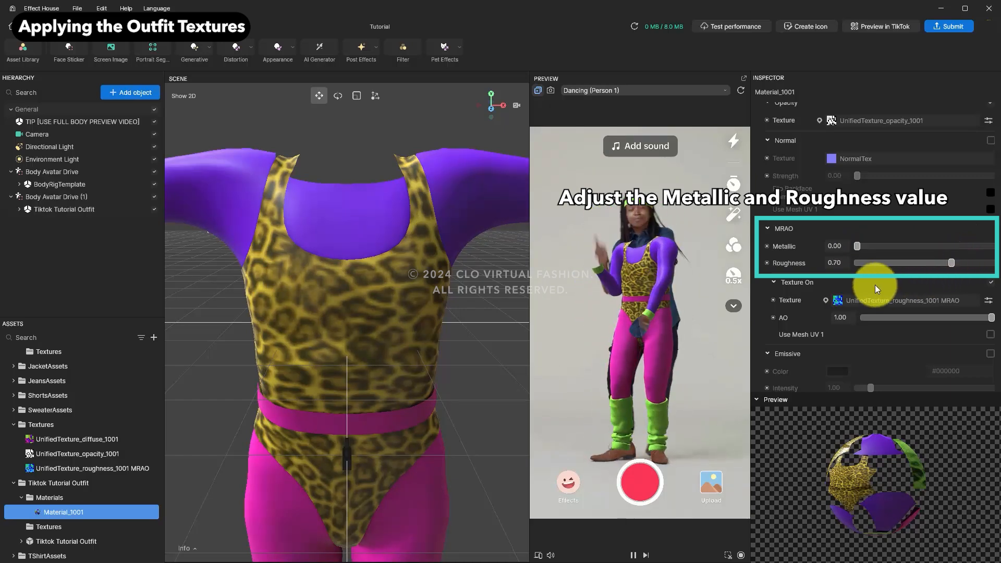
left_click(856, 246)
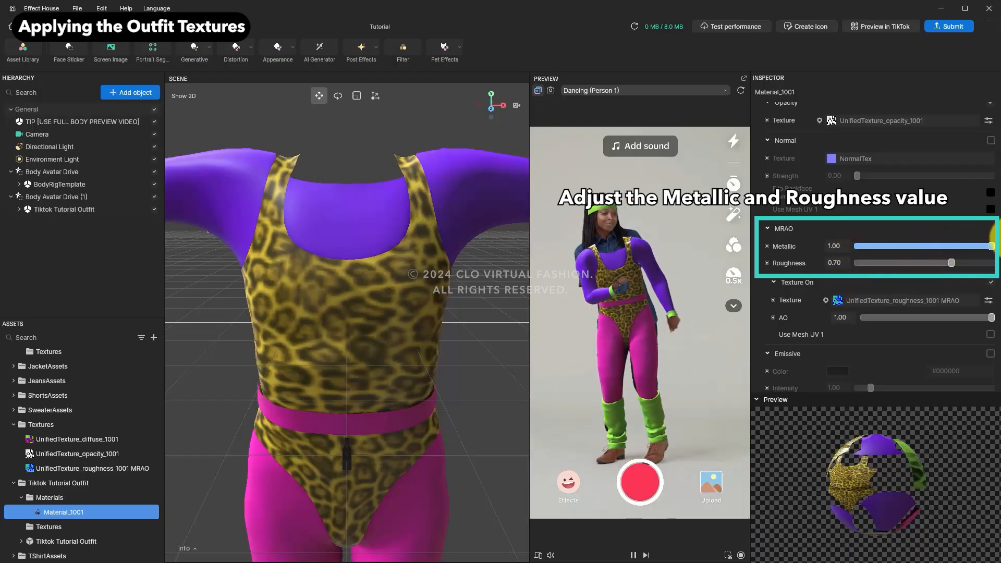
left_click_drag(965, 246, 905, 246)
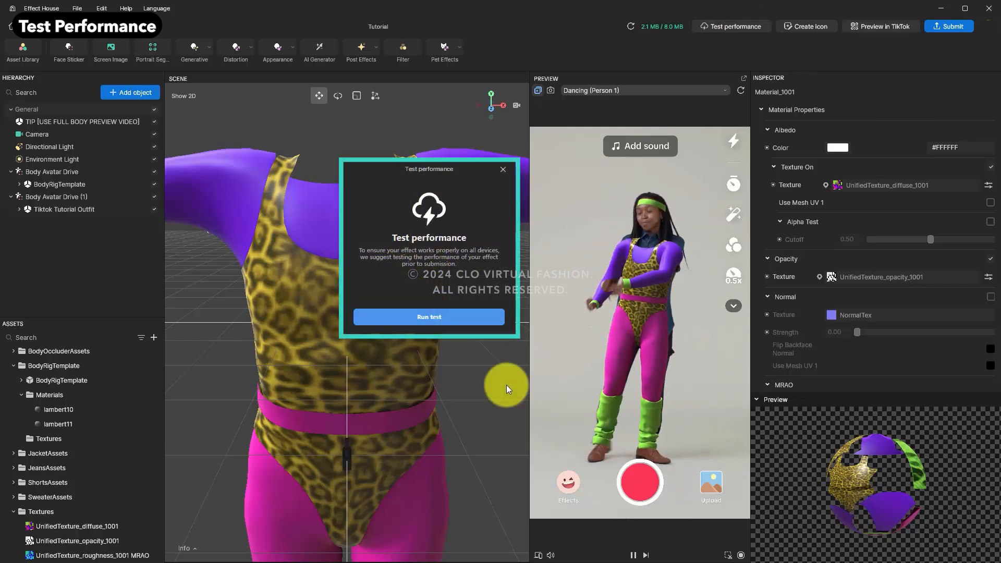
Step: Run the performance test, then open and close the Preview in TikTok QR code
left_click(460, 318)
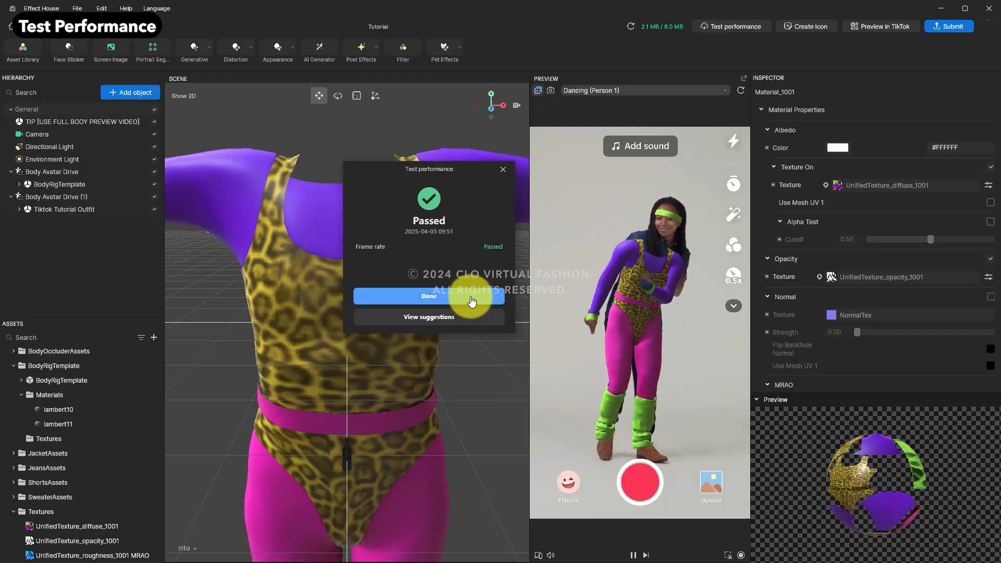
left_click(471, 302)
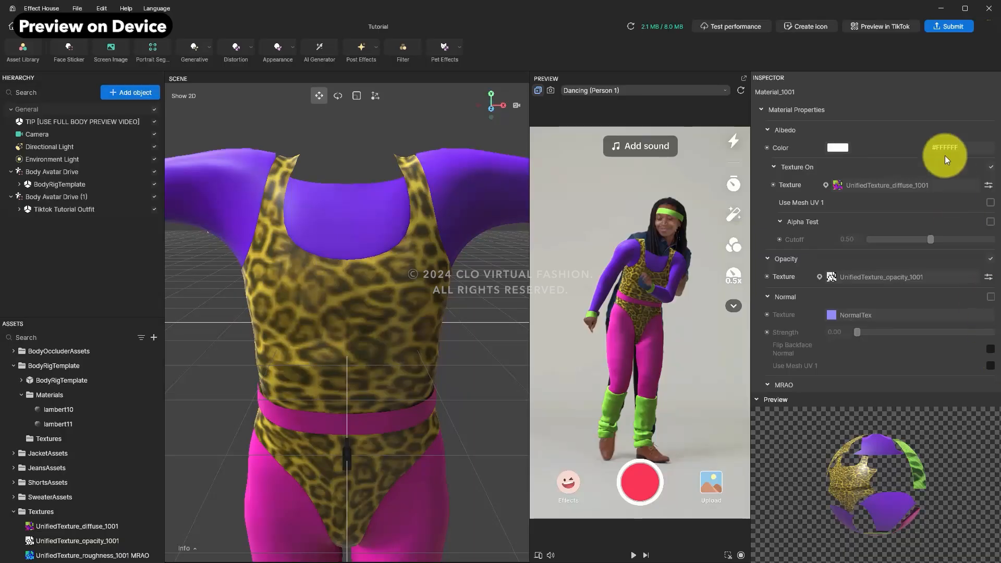
left_click(893, 27)
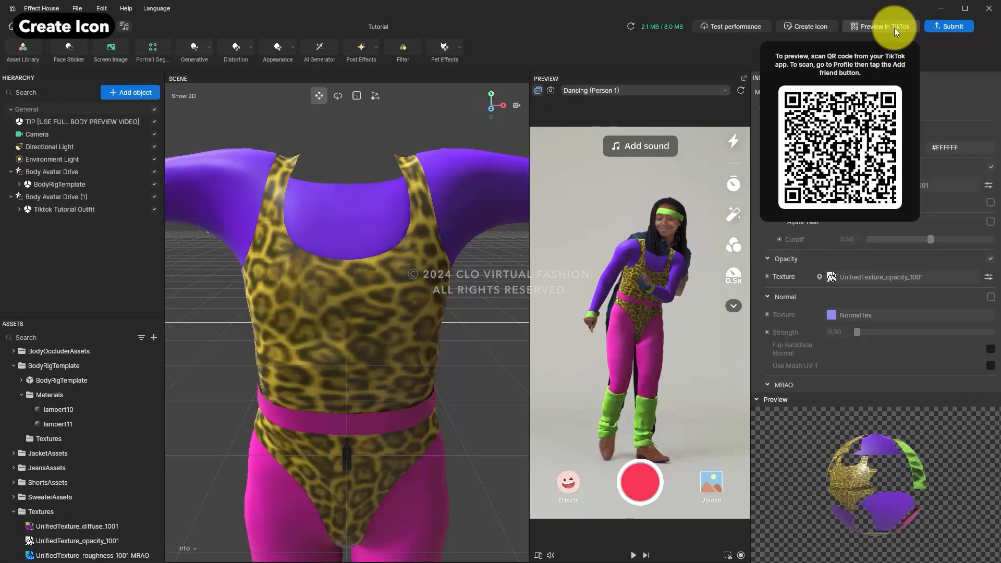
left_click(934, 56)
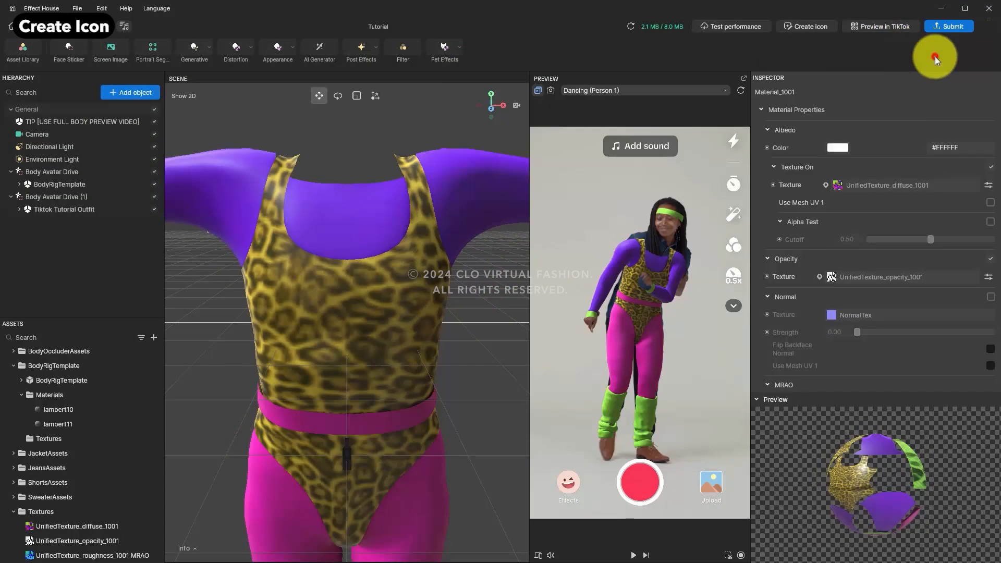
Step: Create the effect icon by uploading the Connect Official Everywear Outfit Tiktok AR image
left_click(815, 30)
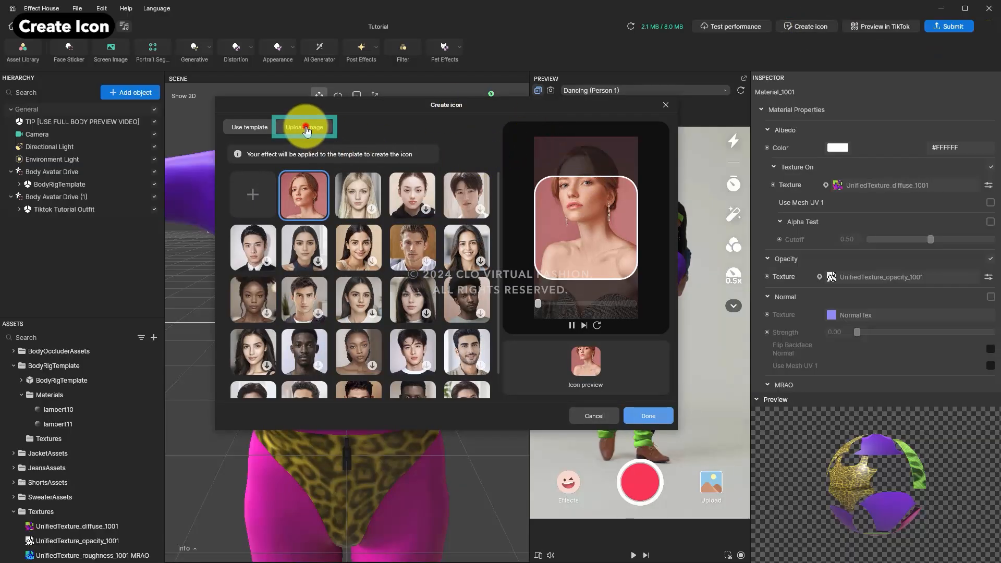
left_click(304, 127)
left_click(249, 176)
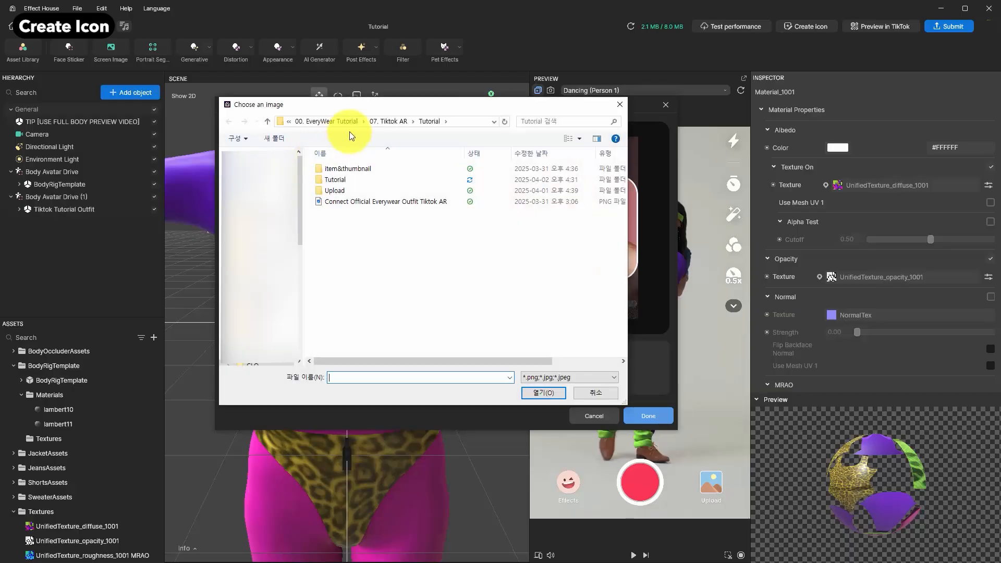
left_click(390, 201)
left_click(536, 397)
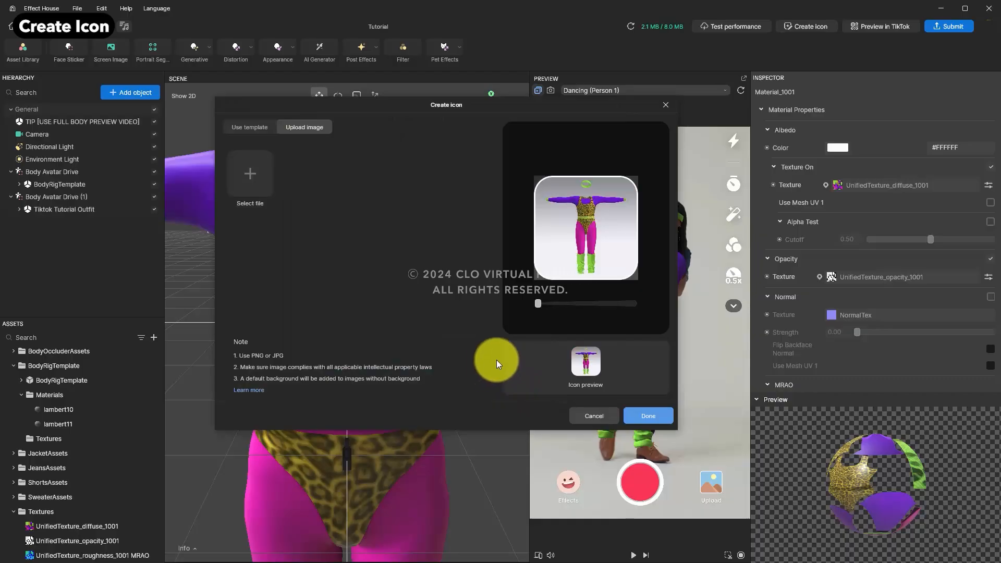
mouse_move(538, 305)
left_mouse_down()
mouse_move(599, 307)
mouse_move(528, 312)
left_mouse_up()
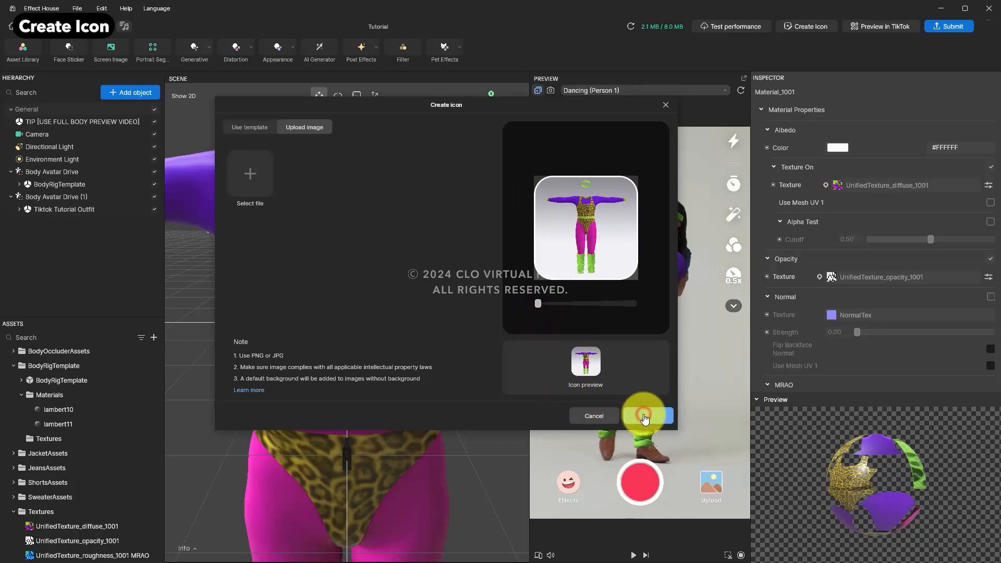
left_click(644, 416)
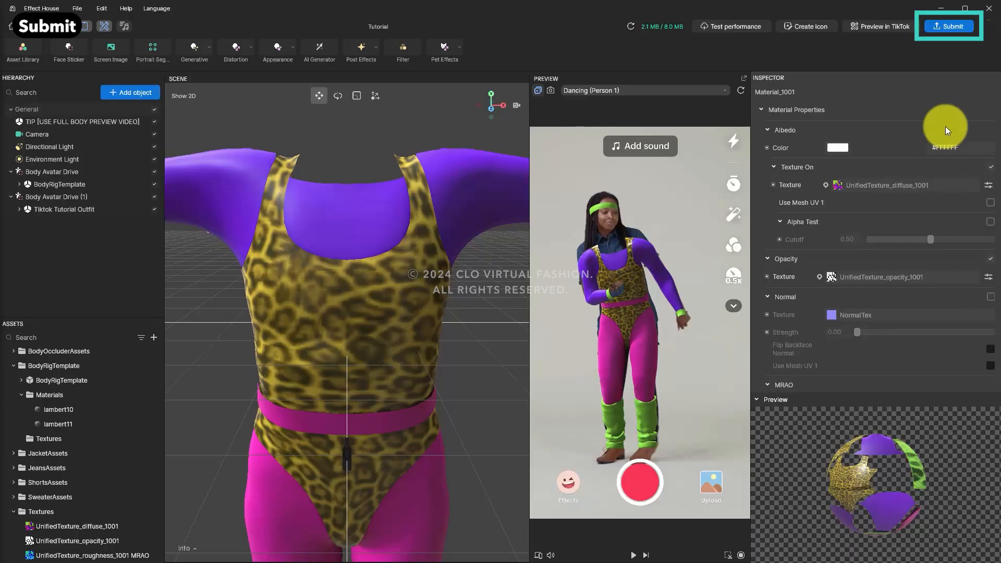
Step: Start submitting the effect, naming it aerobicsfilter and choosing the Funny category
left_click(953, 27)
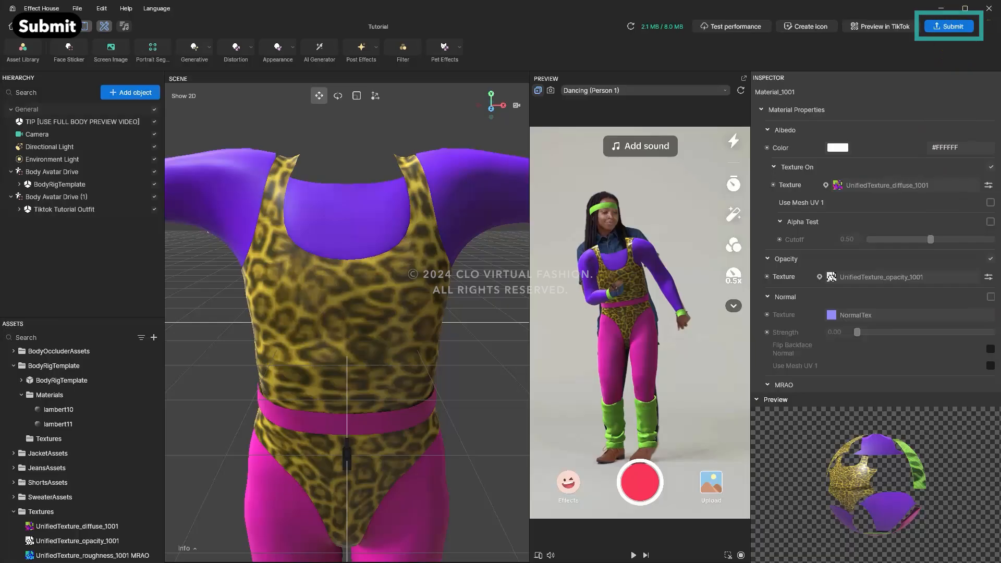
left_click(470, 251)
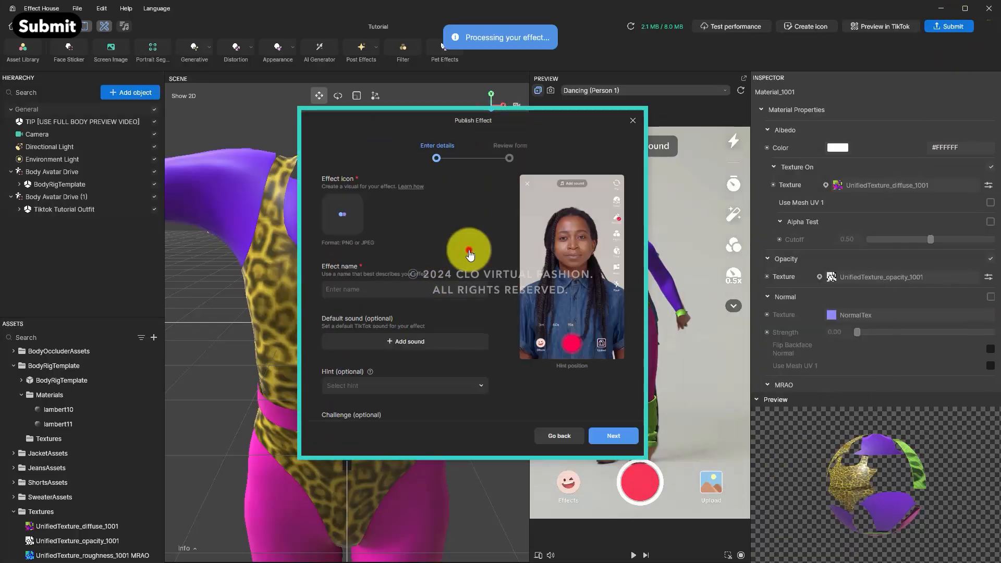
left_click(354, 290)
type("aerobicsfilter")
scroll(359, 292, "down", 3)
left_click(370, 320)
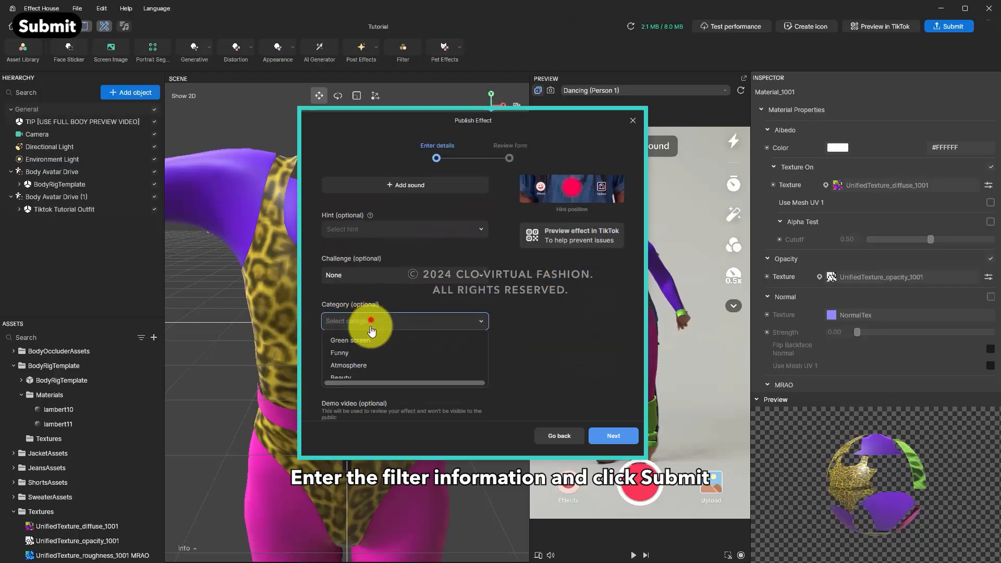
left_click(368, 353)
scroll(383, 318, "down", 2)
Step: Add the tags aerobicsfilter and outfit, then submit the effect for review
left_click(393, 287)
type("aerobicsfilter")
key("Return")
type("@")
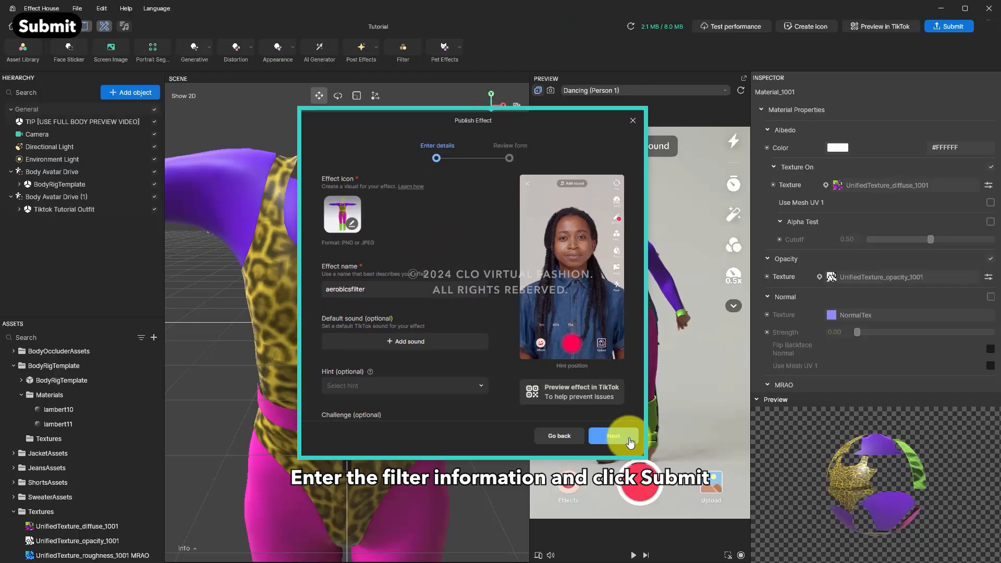
left_click(625, 436)
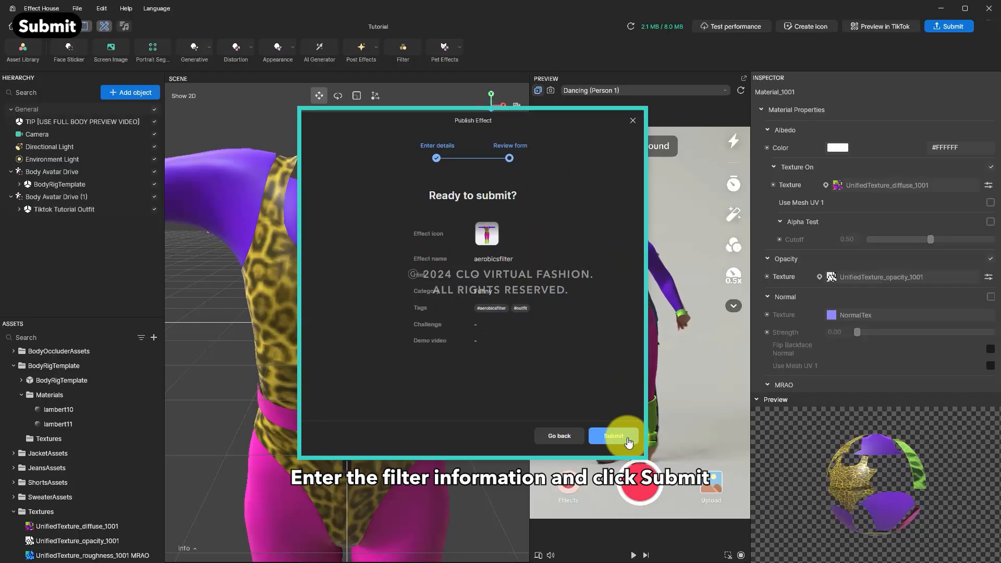
left_click(627, 439)
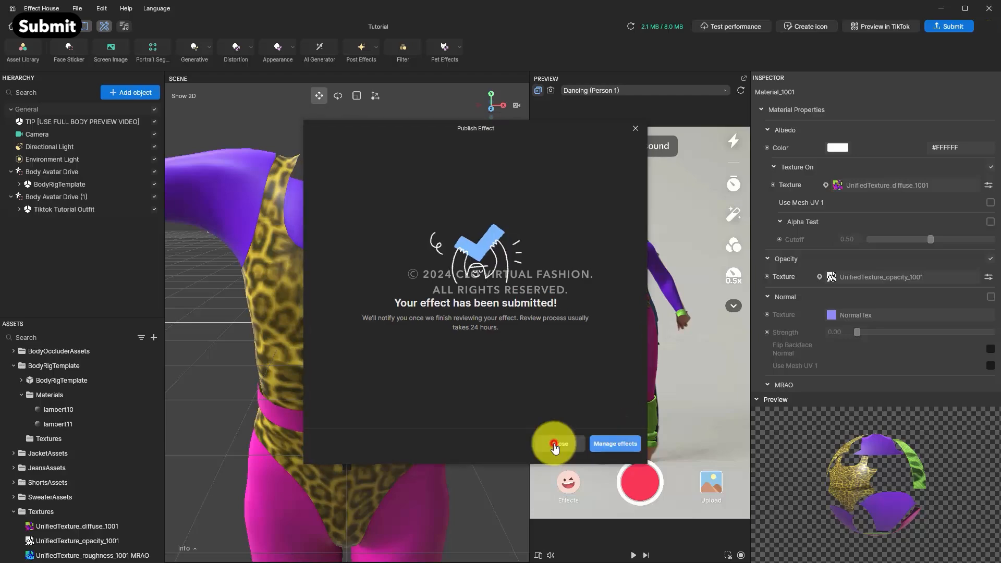
left_click(556, 437)
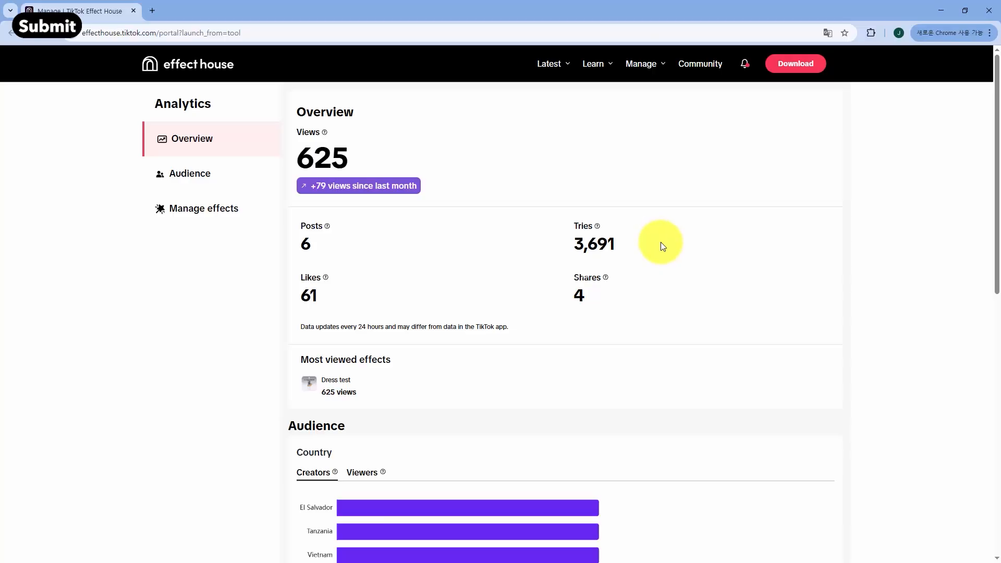
Step: In the Effect House web portal, open the aerobicsfilter effect and save its share QR code
scroll(661, 243, "down", 4)
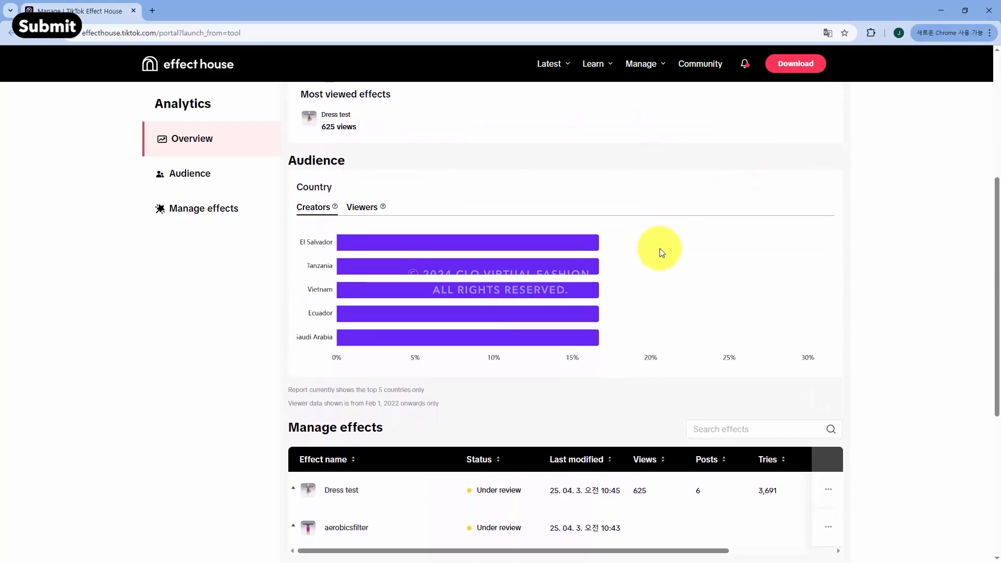
scroll(658, 250, "down", 3)
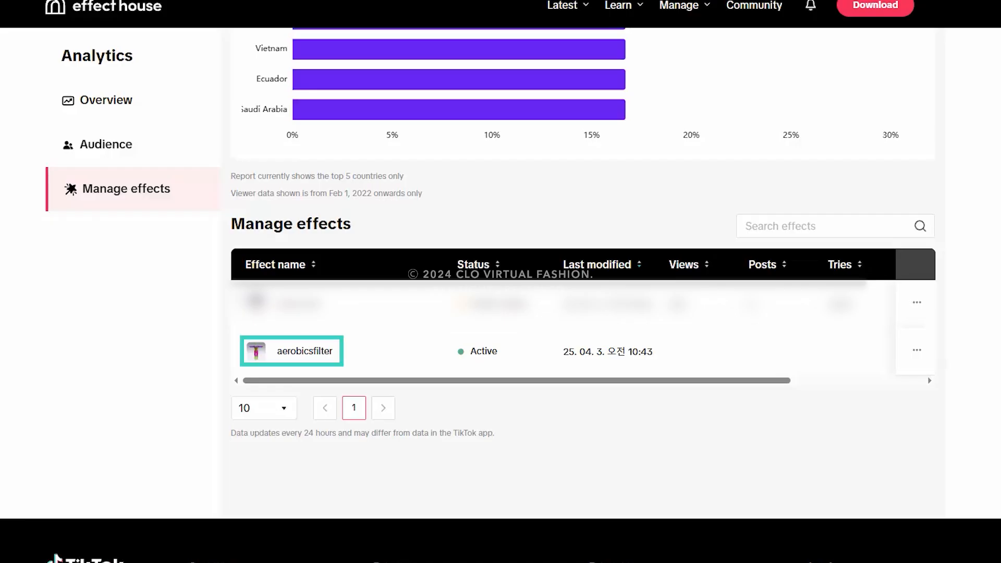
left_click(292, 351)
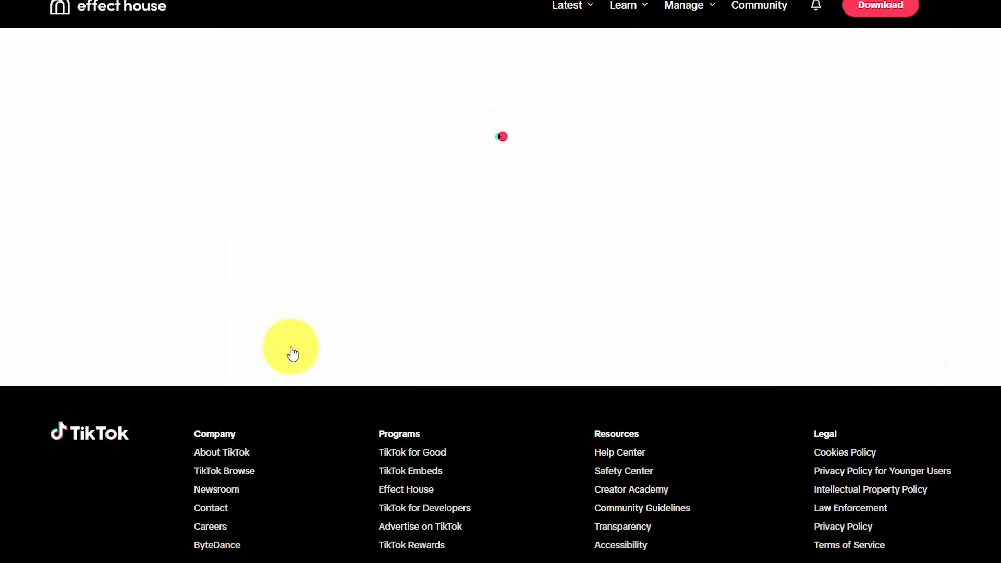
scroll(522, 365, "down", 3)
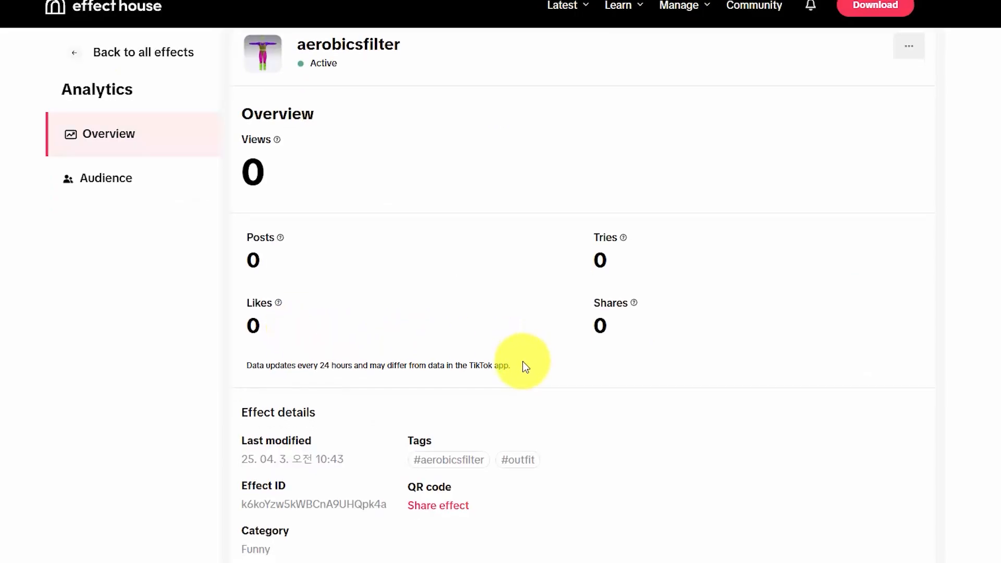
left_click(438, 394)
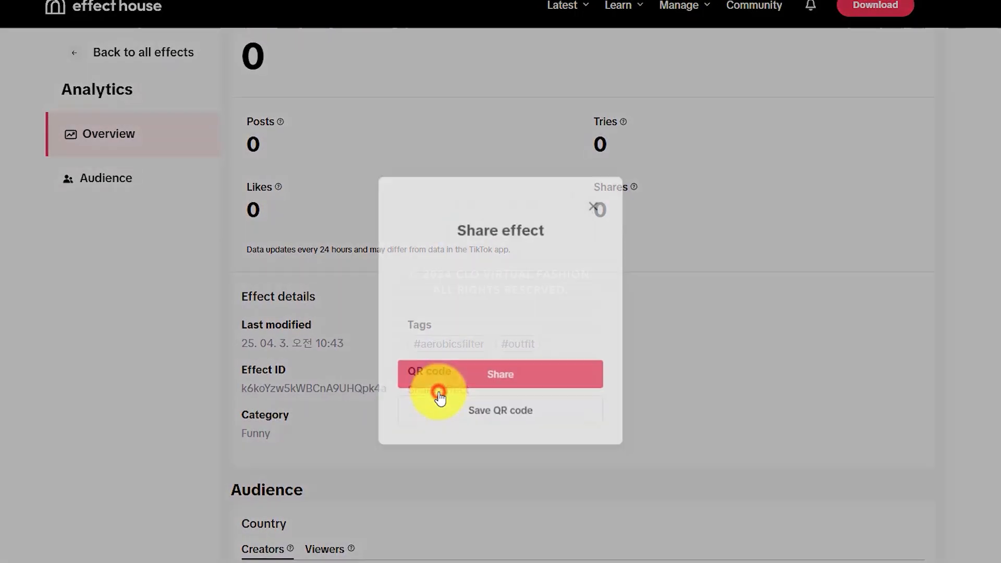
left_click(585, 424)
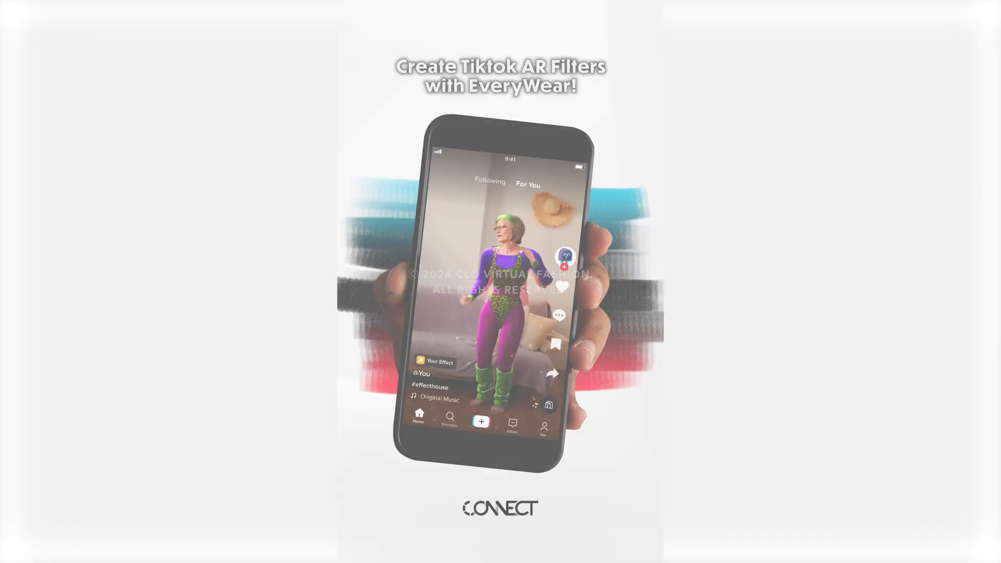